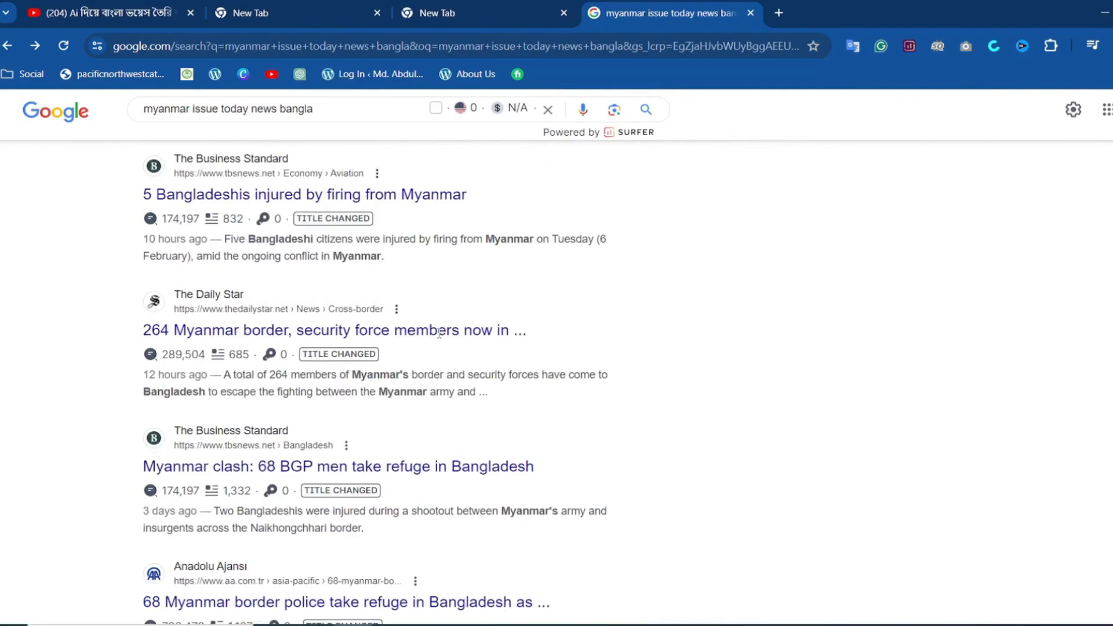
- Look through the Google search results for Bangla news on the Myanmar issue
scroll(490, 367, "down", 15)
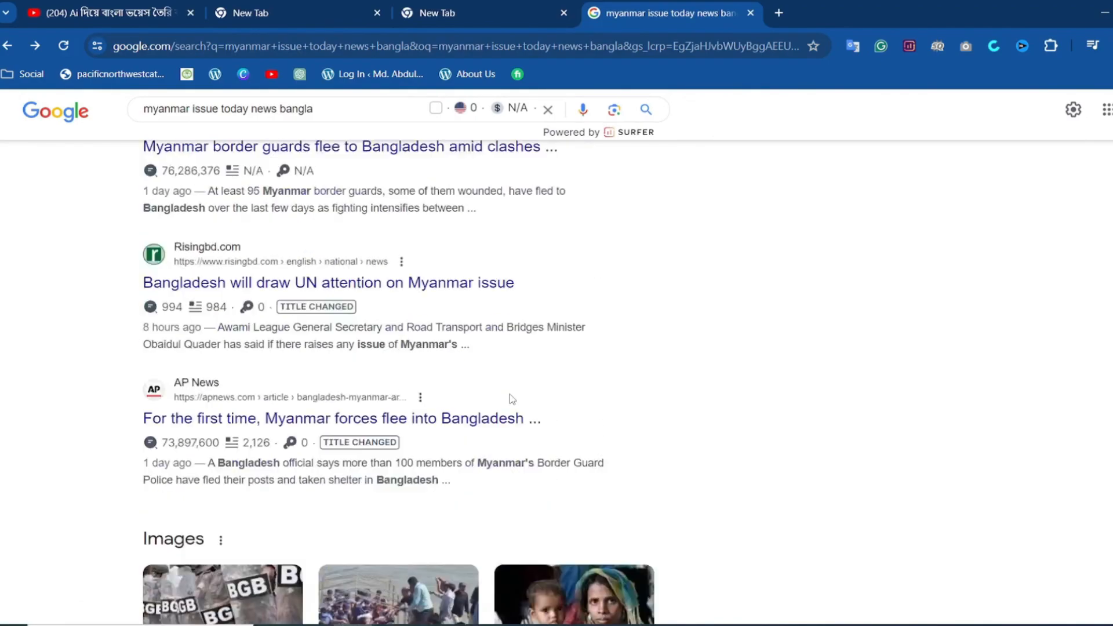
scroll(511, 400, "down", 11)
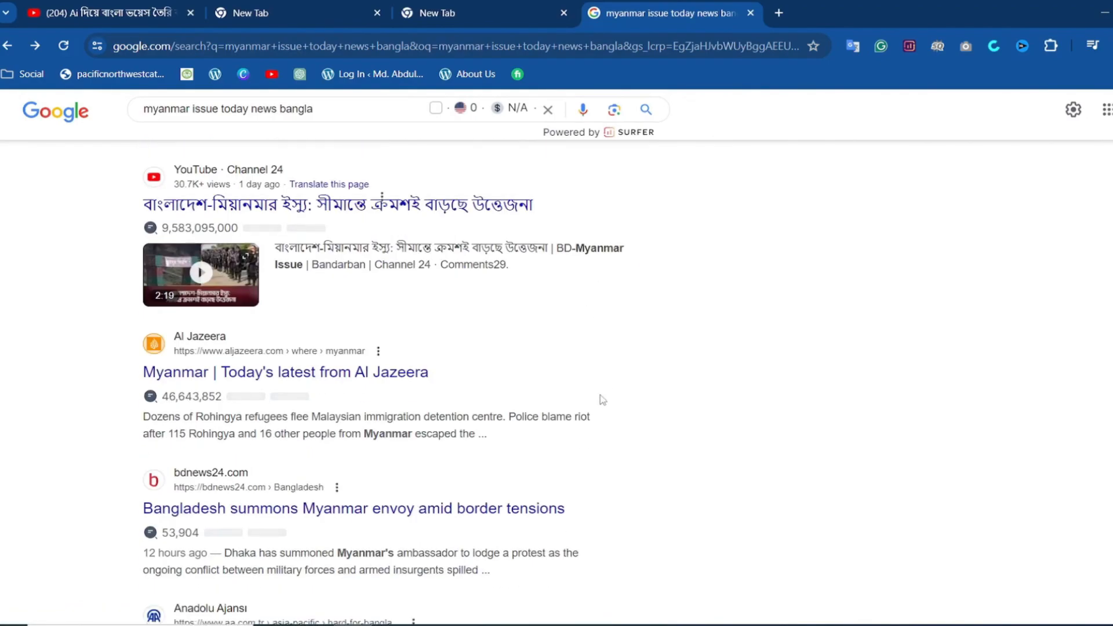
scroll(597, 403, "down", 3)
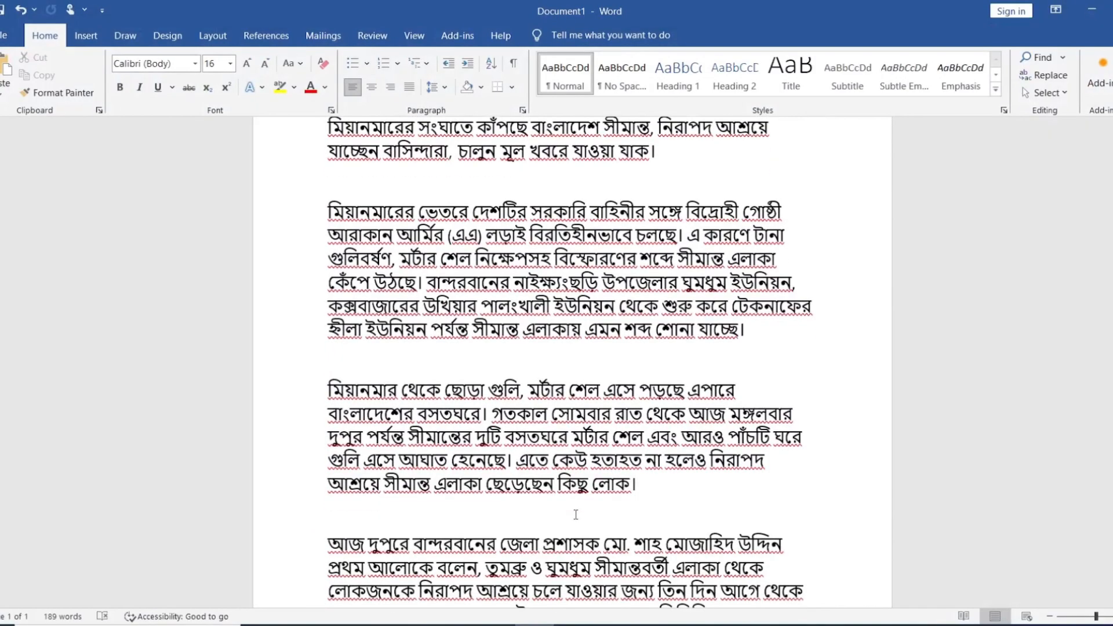
- Copy the entire Bangla news script from the Word document, starting below the English prompt text
scroll(576, 514, "up", 1)
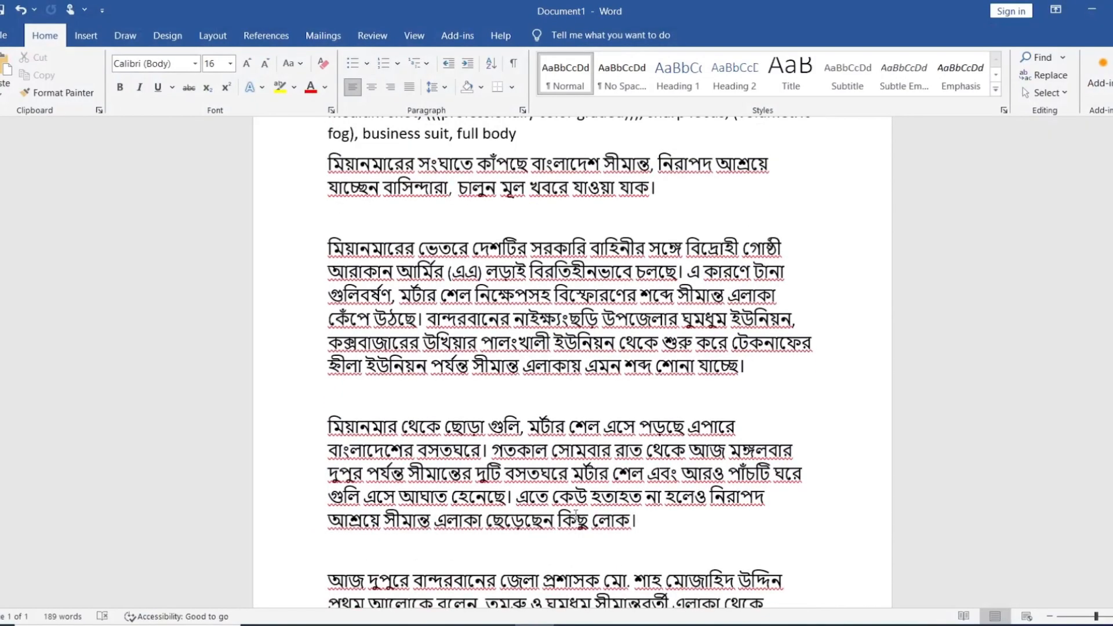
left_click_drag(325, 156, 510, 510)
right_click(486, 309)
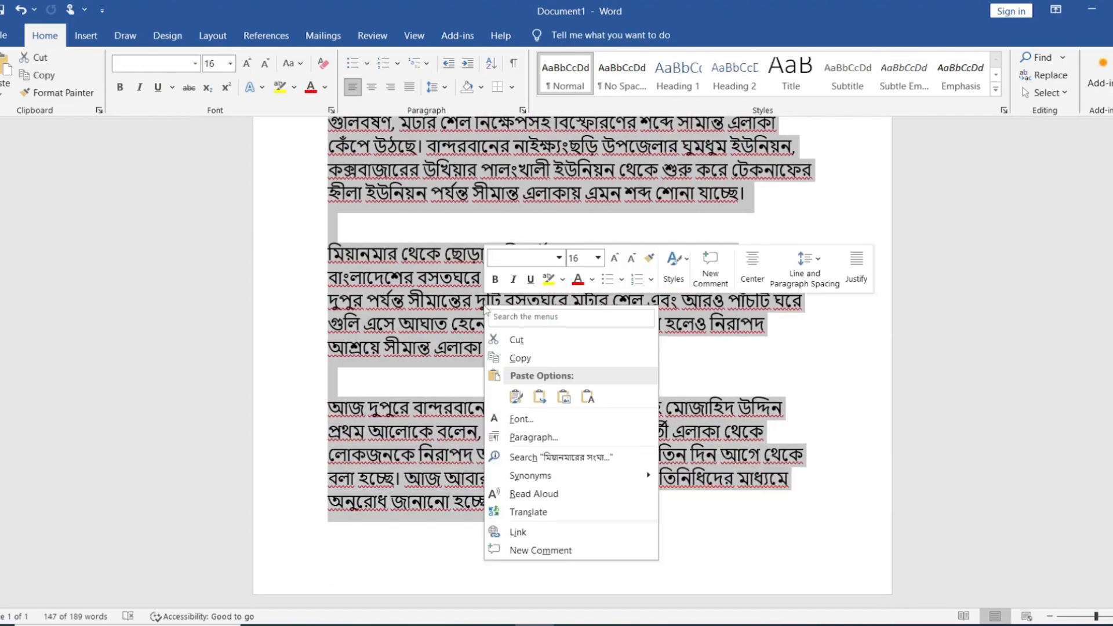
left_click(520, 359)
- Switch to Chrome and open TTSFree.com's Text to Speech page from the "tts free voice" search results
key("alt+Tab")
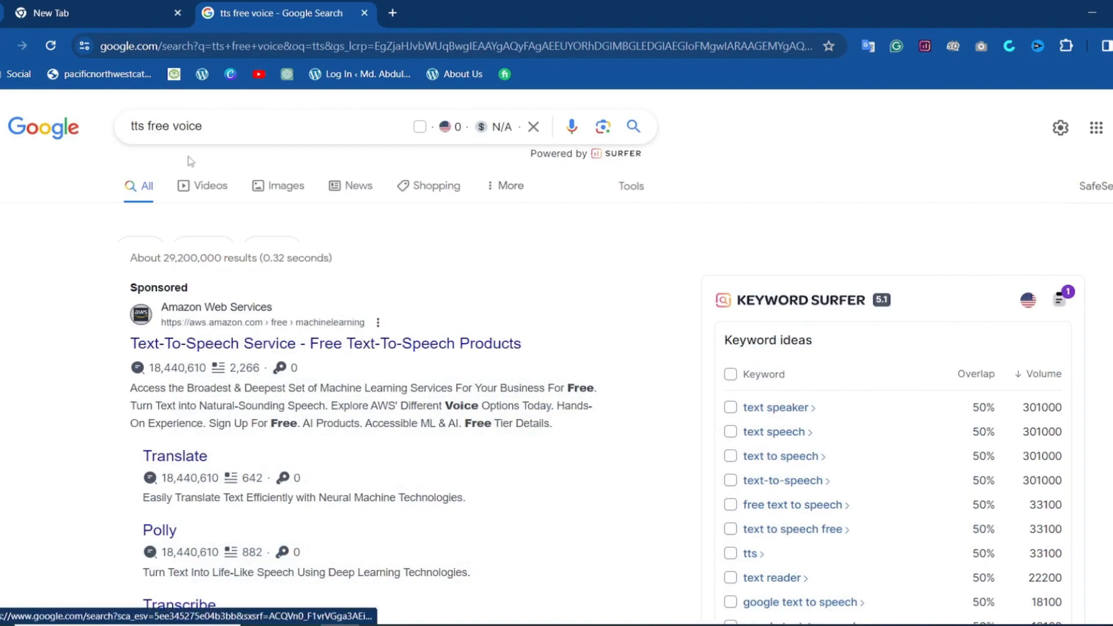
scroll(304, 412, "down", 6)
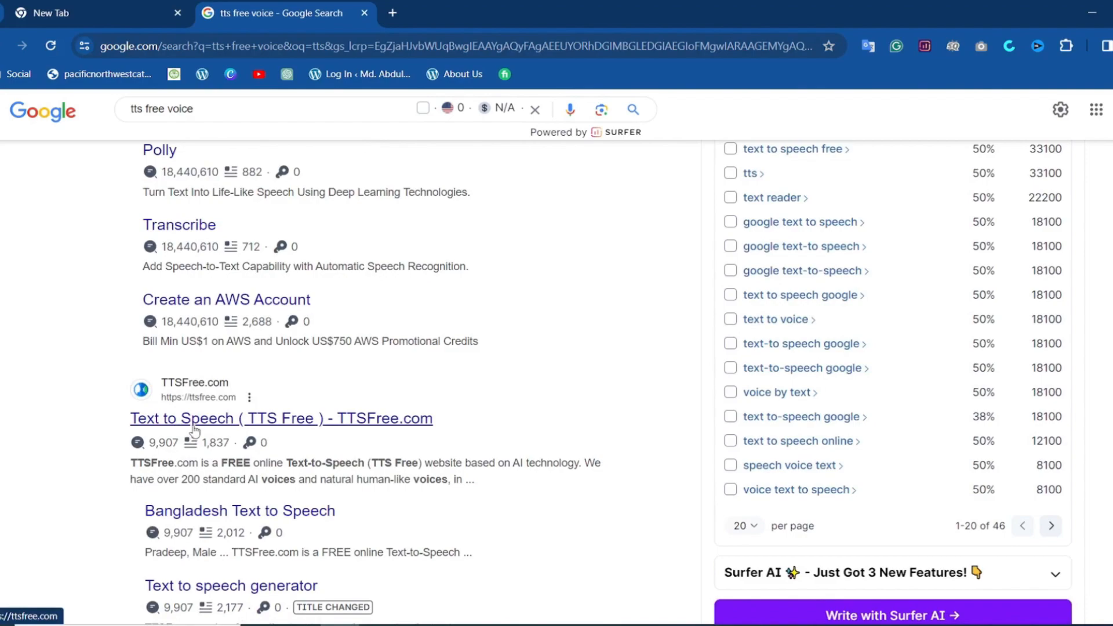
scroll(208, 430, "up", 6)
scroll(212, 336, "down", 6)
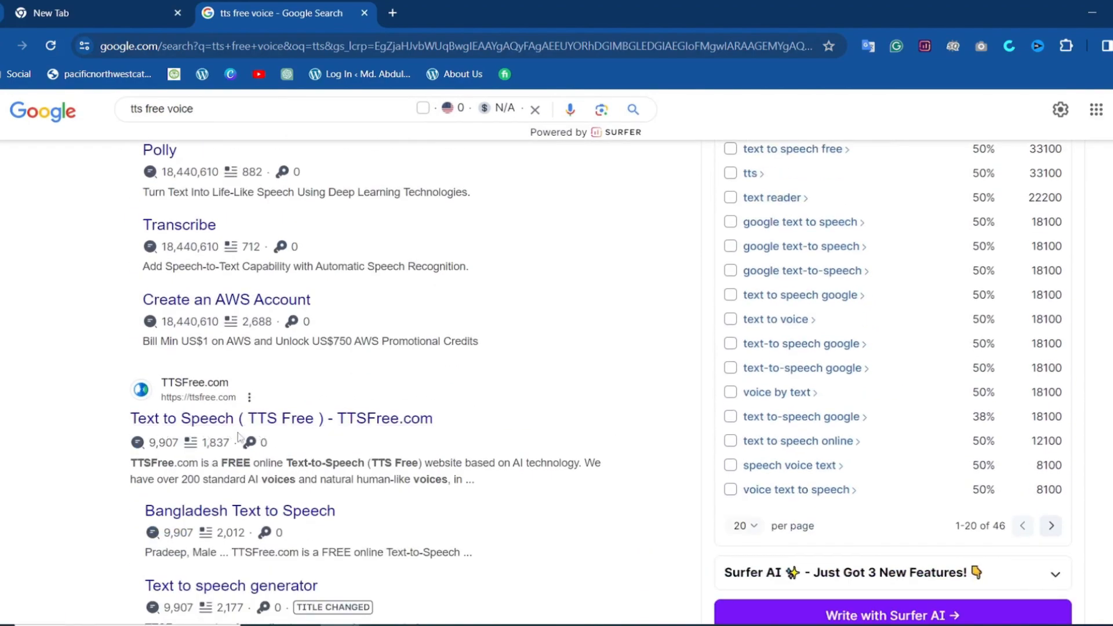
left_click(193, 428)
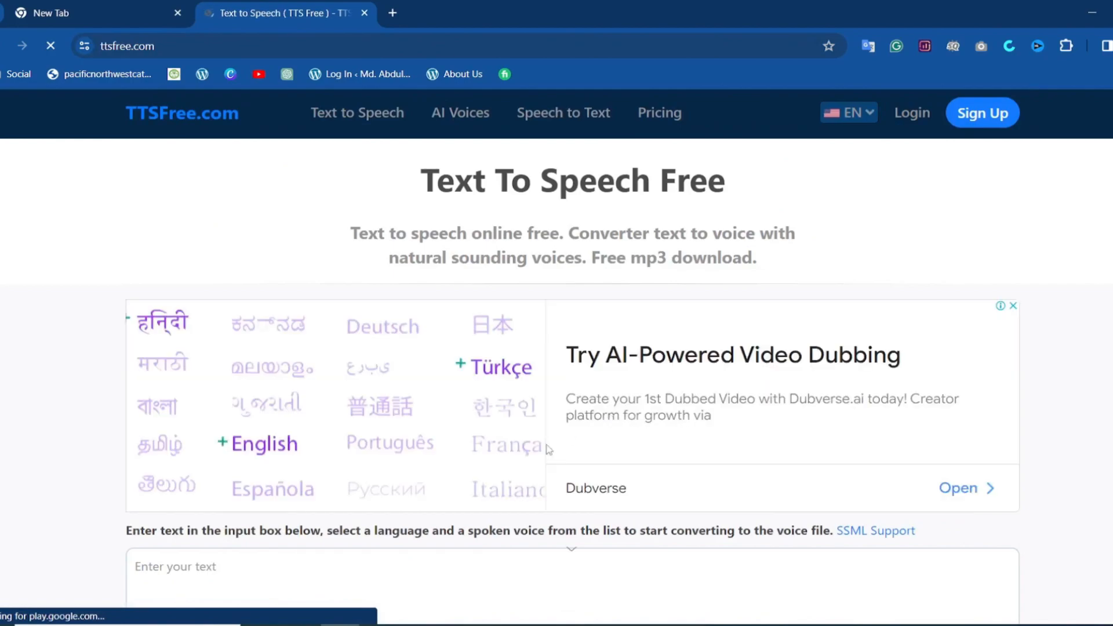
- Paste the copied Bangla news script into the text-to-speech input box
scroll(666, 321, "down", 5)
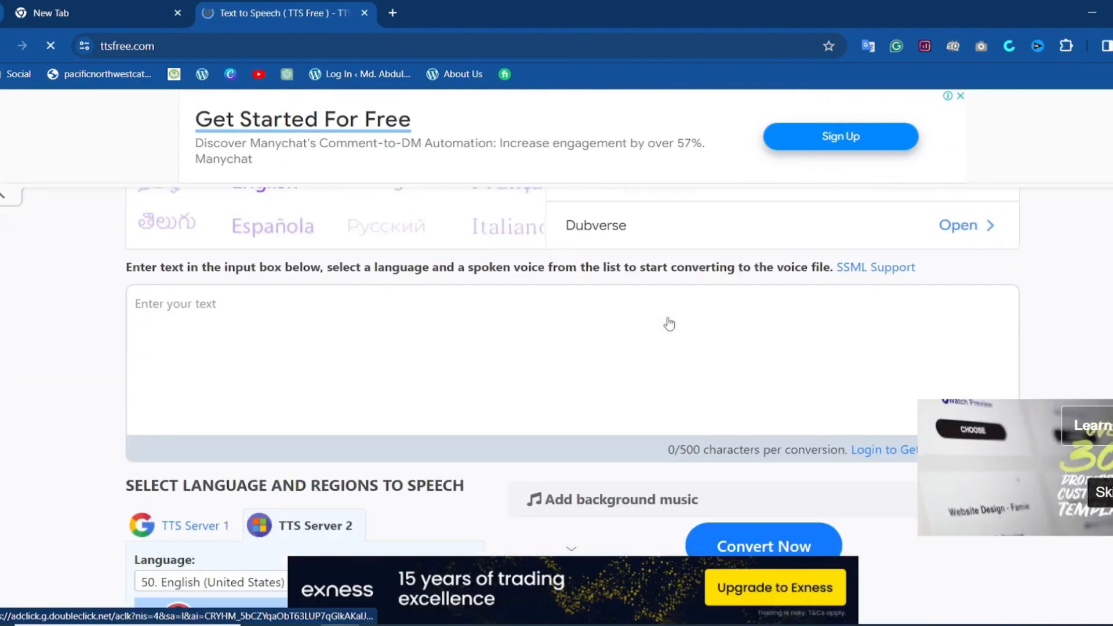
scroll(691, 302, "down", 1)
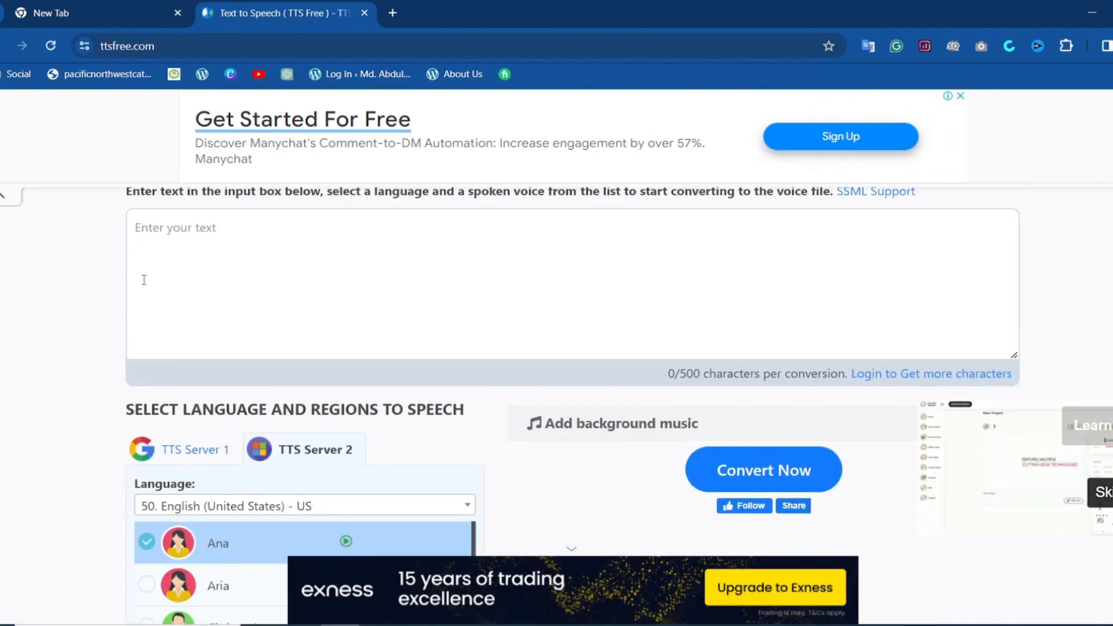
right_click(167, 262)
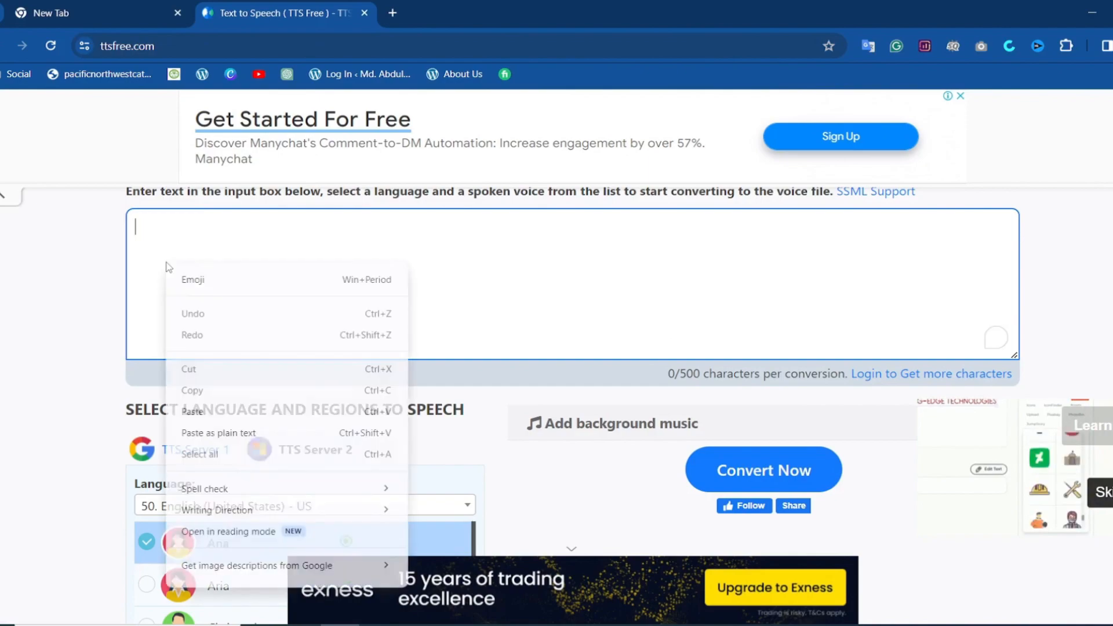
left_click(185, 409)
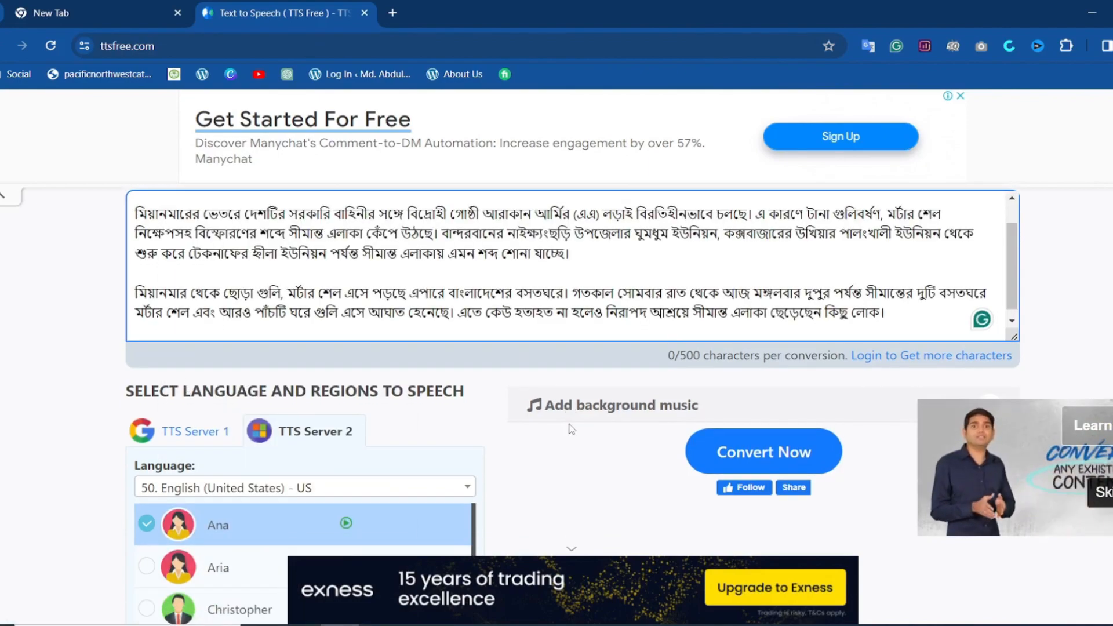
scroll(487, 409, "down", 4)
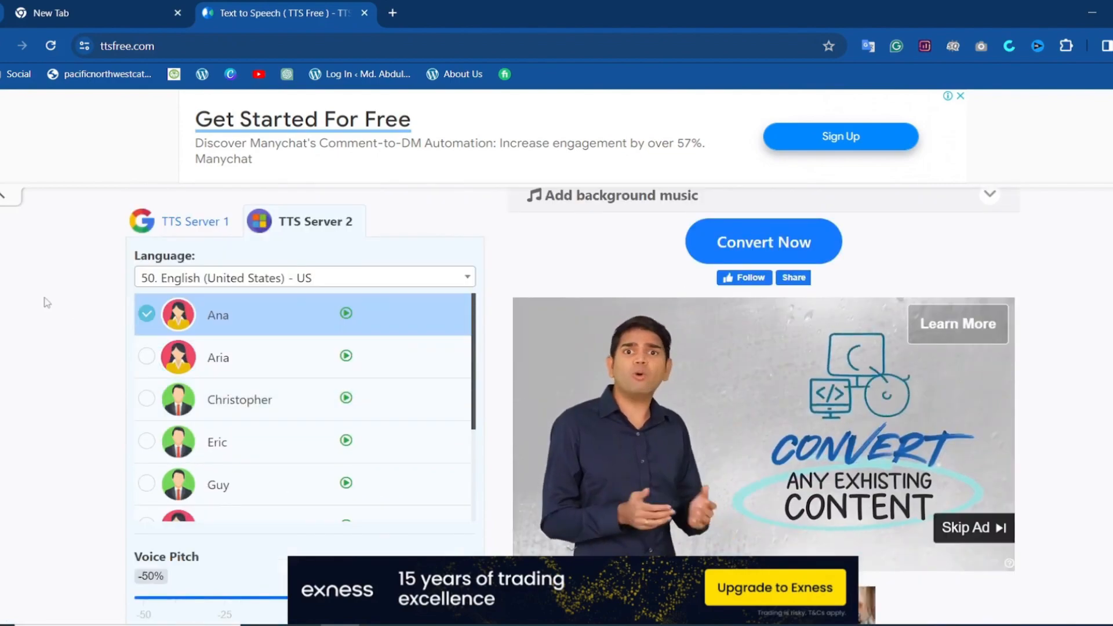
left_click(463, 283)
scroll(300, 346, "down", 3)
scroll(301, 345, "down", 7)
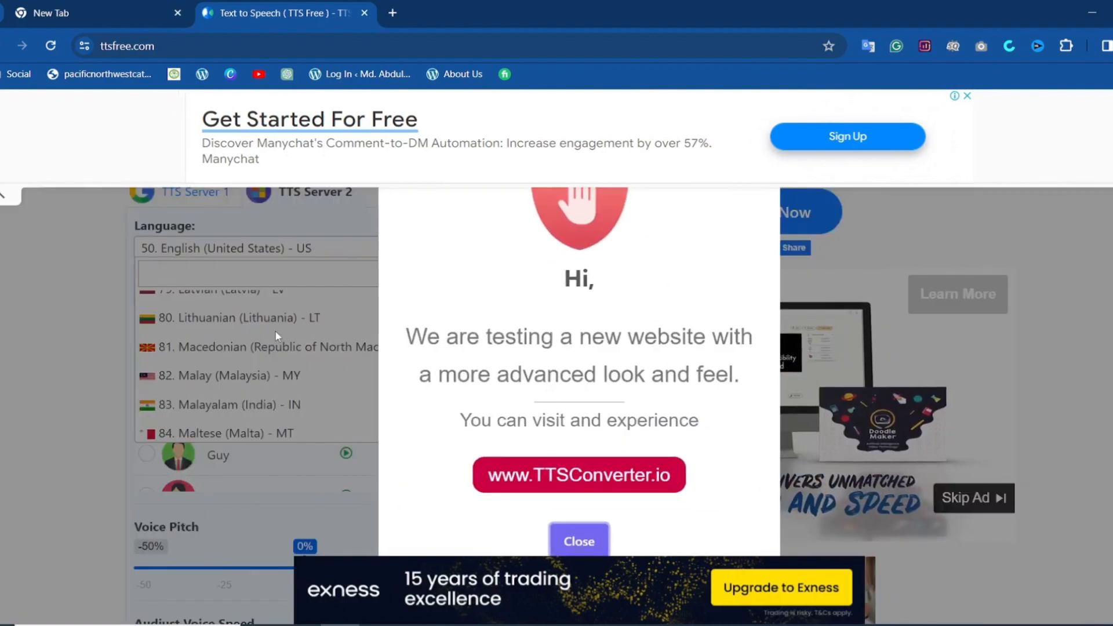
left_click(582, 549)
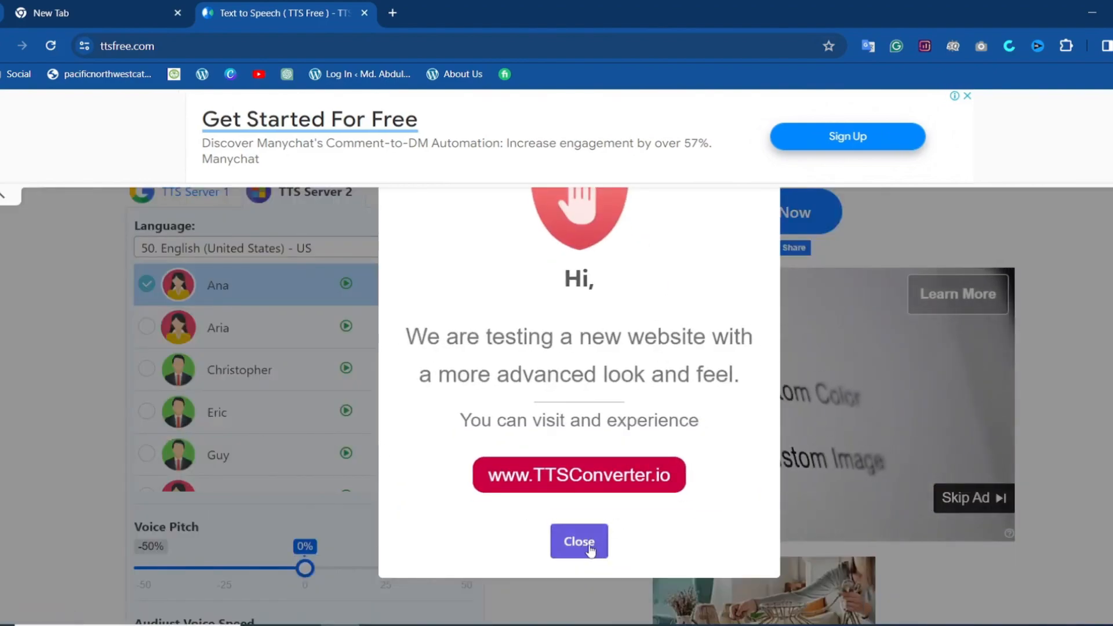
left_click(590, 550)
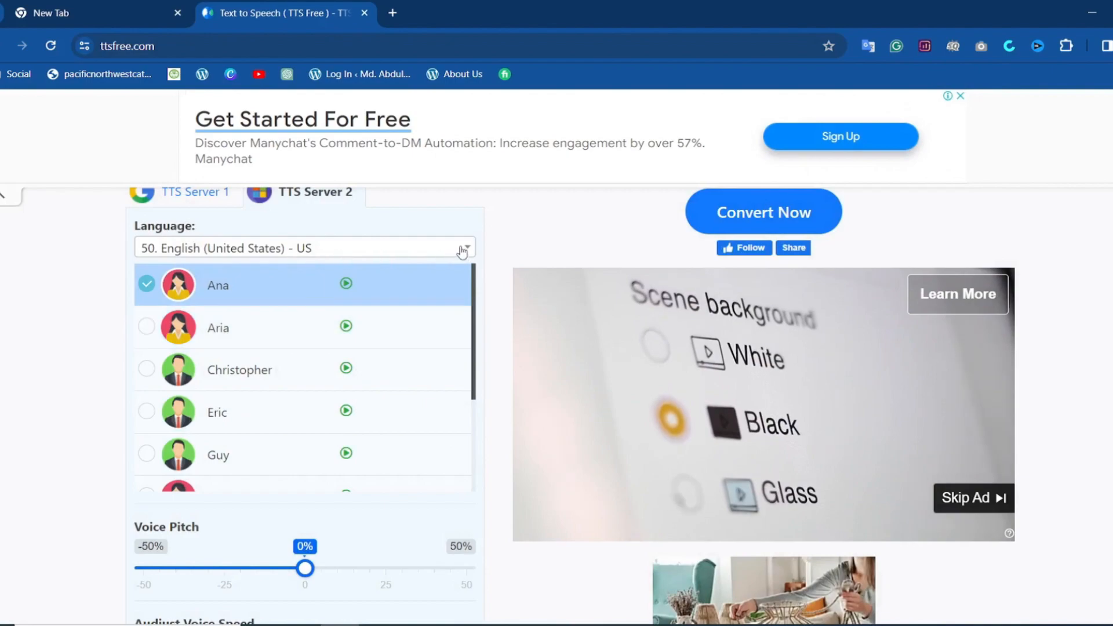
- Find Bangla with the filter "ba" and set the speech language to Bangla (Bangladesh) - BD
left_click(462, 250)
type("b")
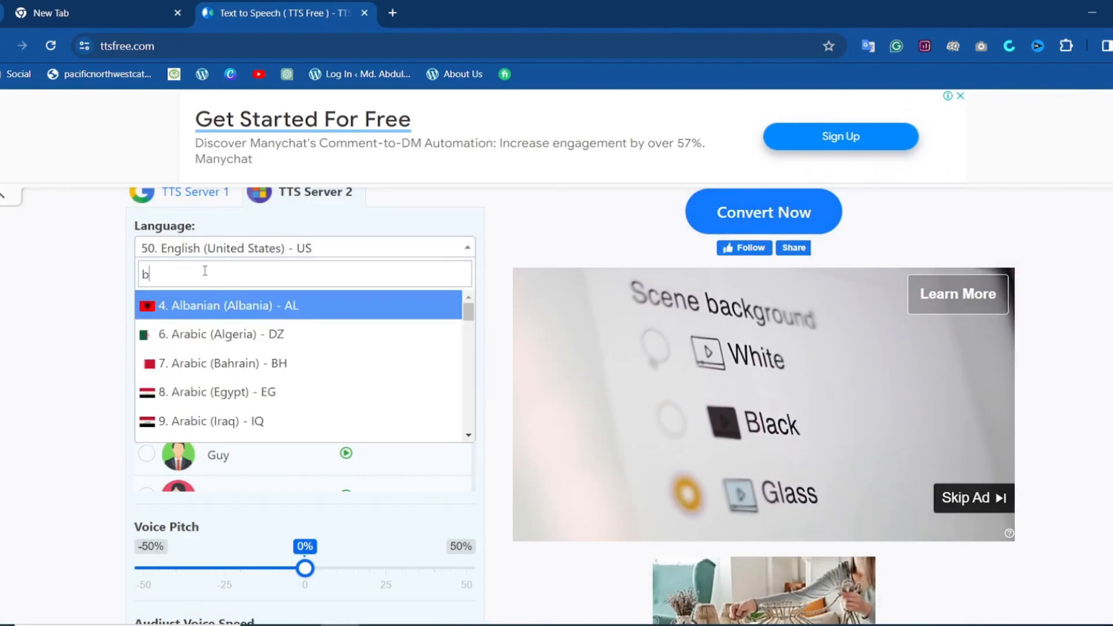
type("a")
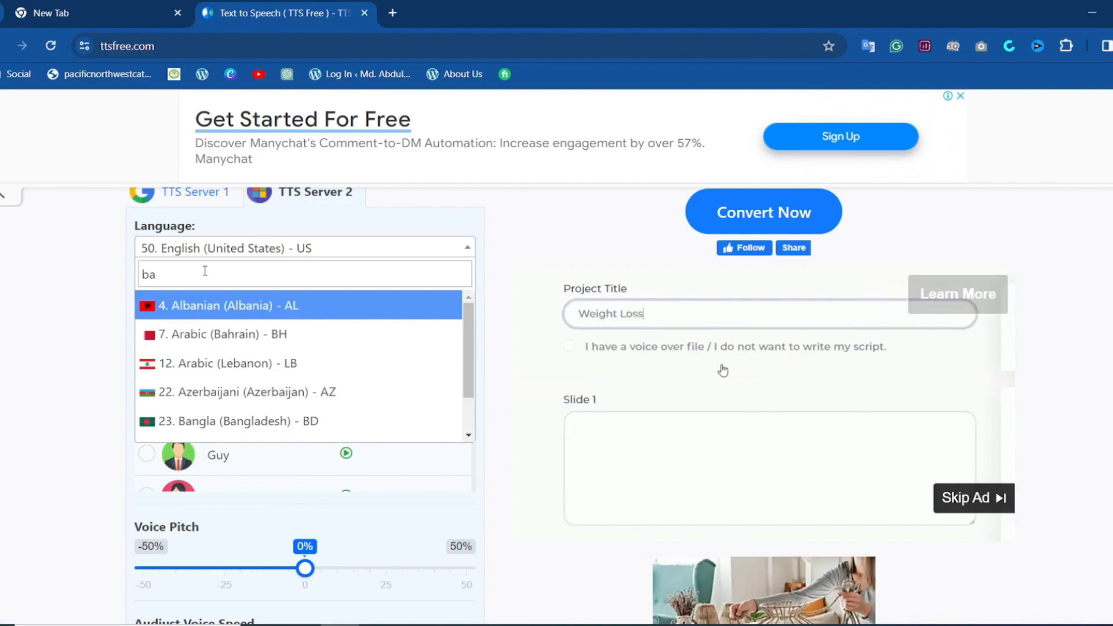
left_click(218, 422)
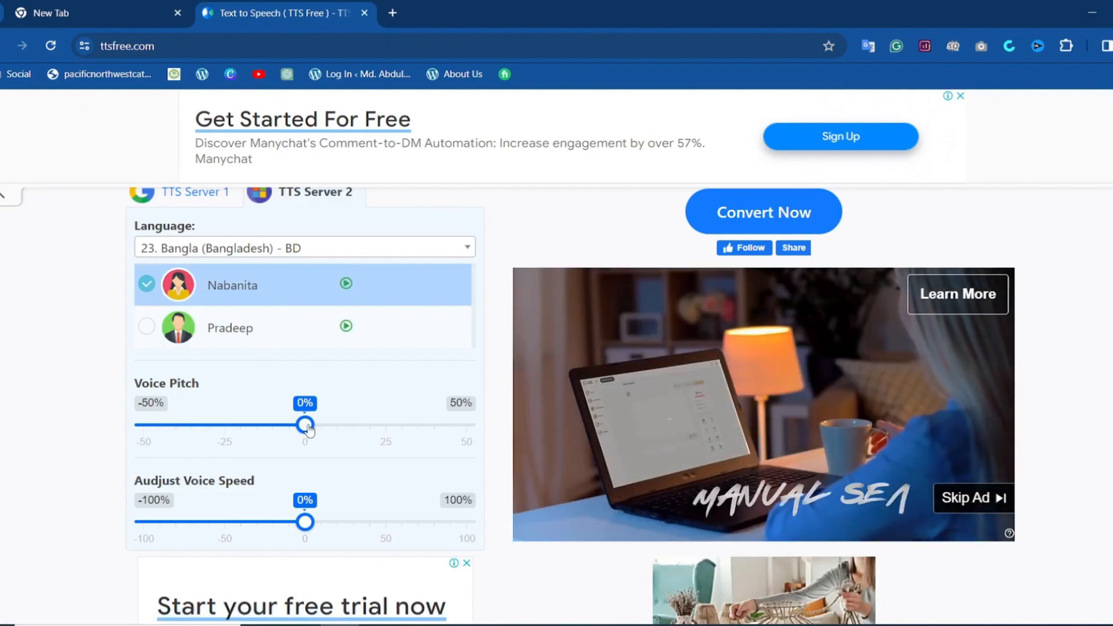
- Raise the voice pitch to 10% and convert the pasted script to speech
left_click_drag(305, 425, 322, 426)
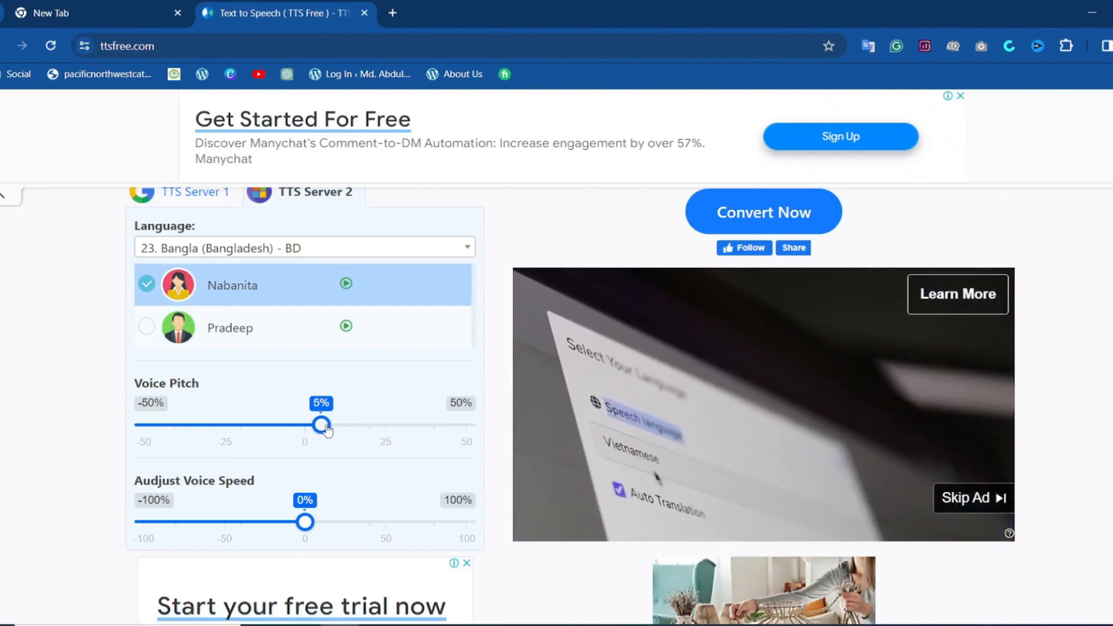
left_click_drag(333, 429, 282, 432)
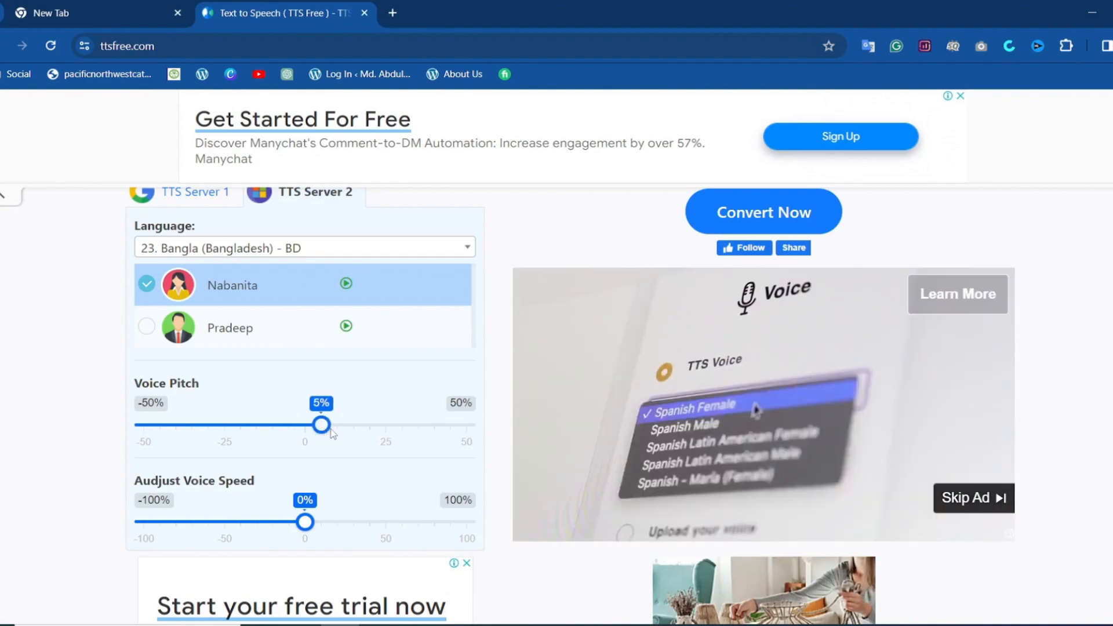
scroll(335, 440, "down", 5)
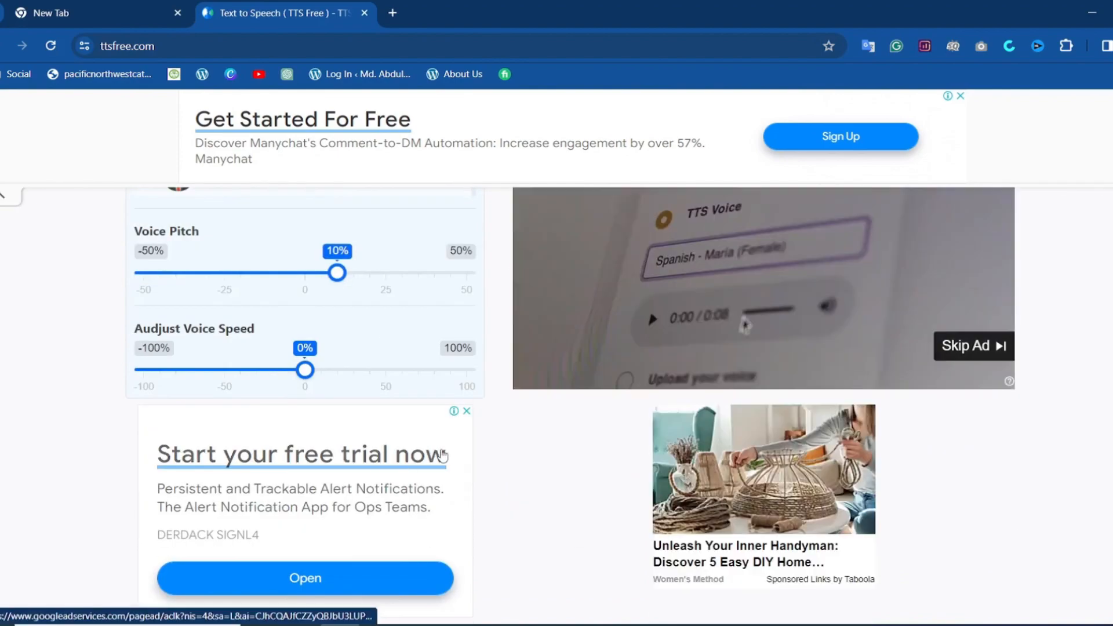
scroll(442, 456, "down", 8)
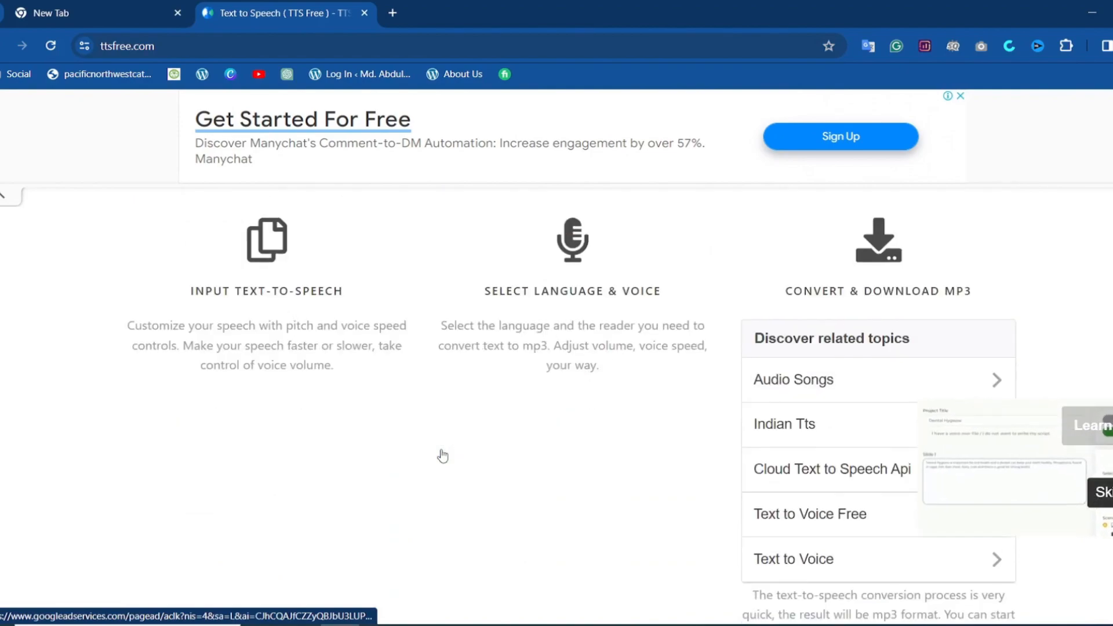
scroll(443, 454, "up", 6)
scroll(441, 454, "up", 10)
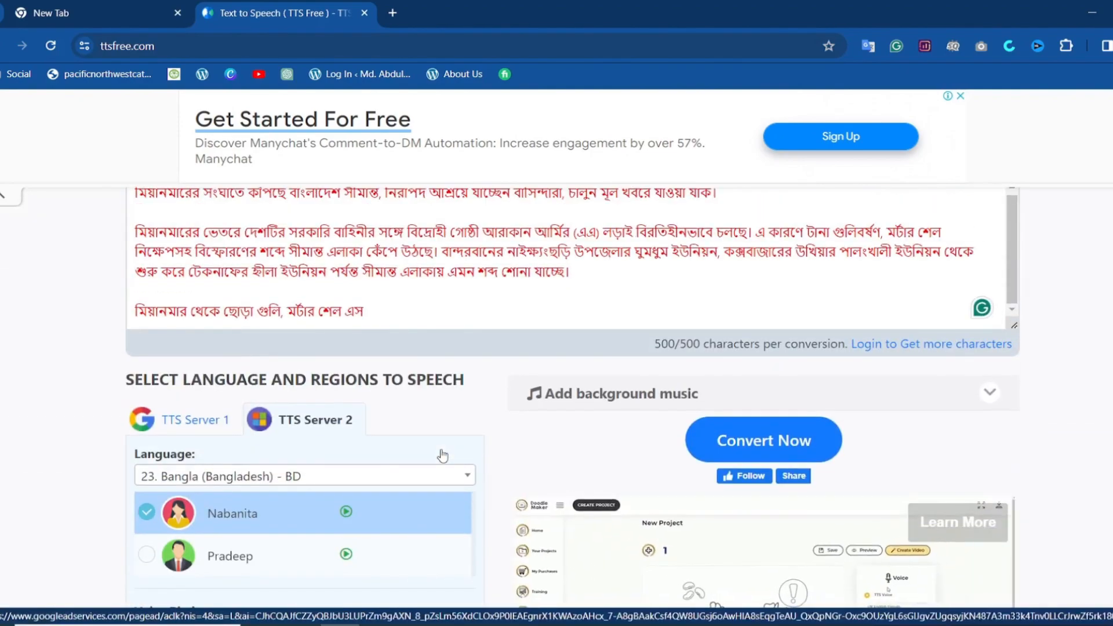
scroll(443, 455, "up", 1)
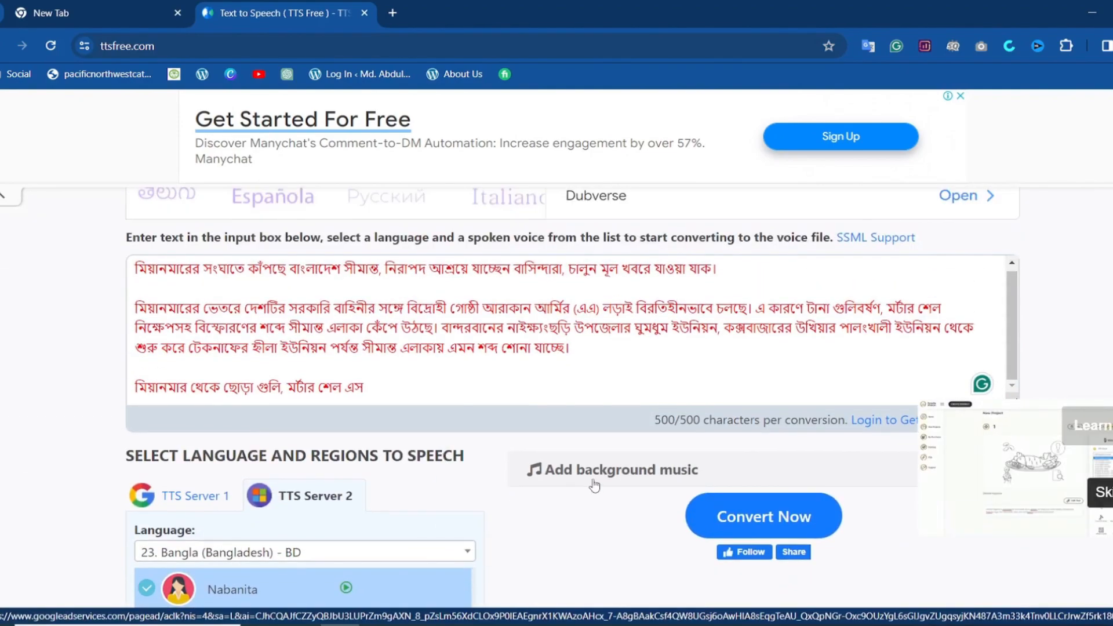
left_click(735, 520)
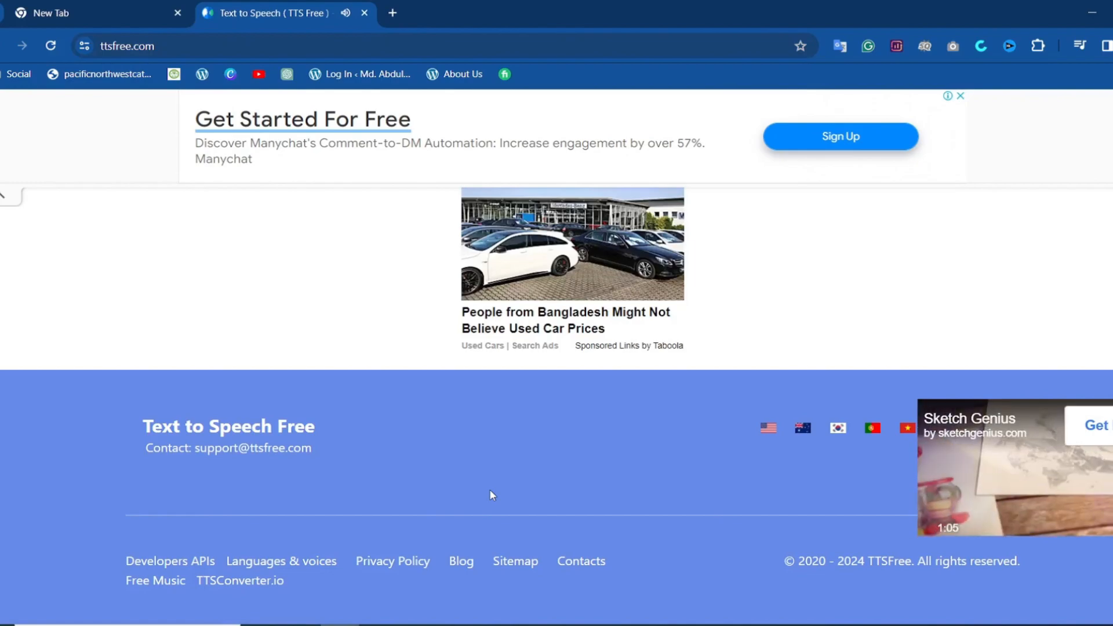
- Download the generated voice as an MP3 file to the Desktop, closing the advertisement that interrupts it
scroll(492, 494, "up", 20)
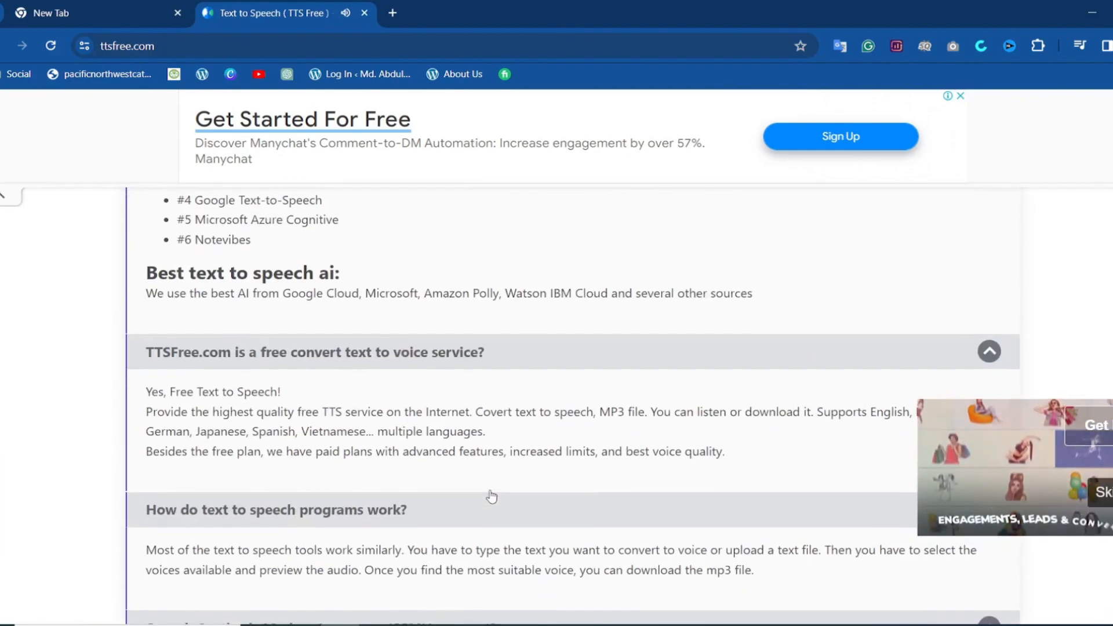
scroll(492, 494, "up", 12)
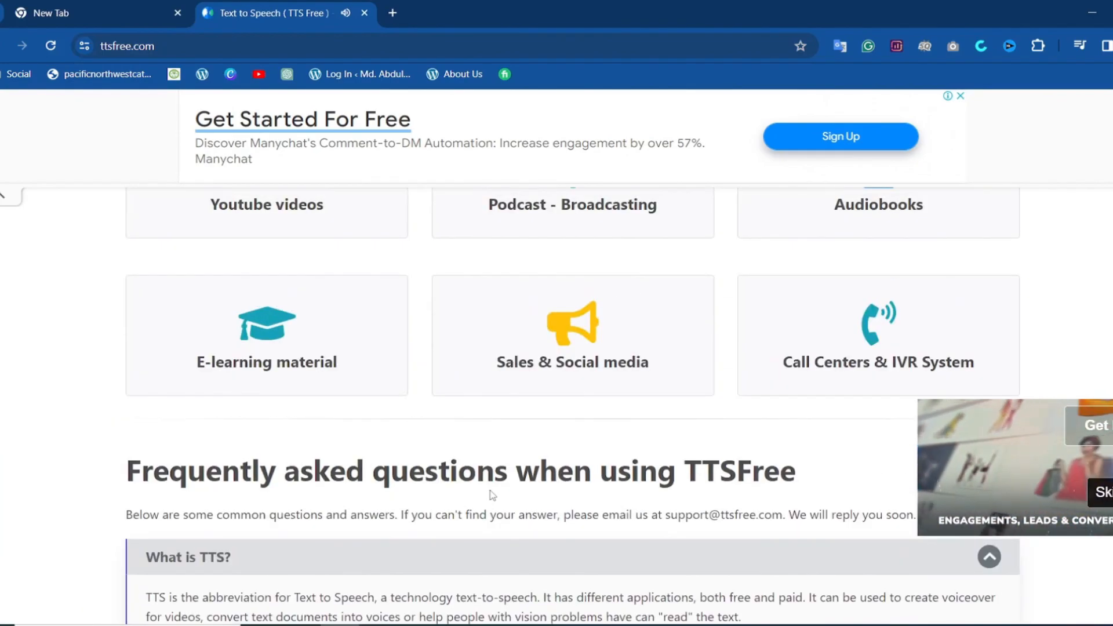
scroll(492, 494, "up", 10)
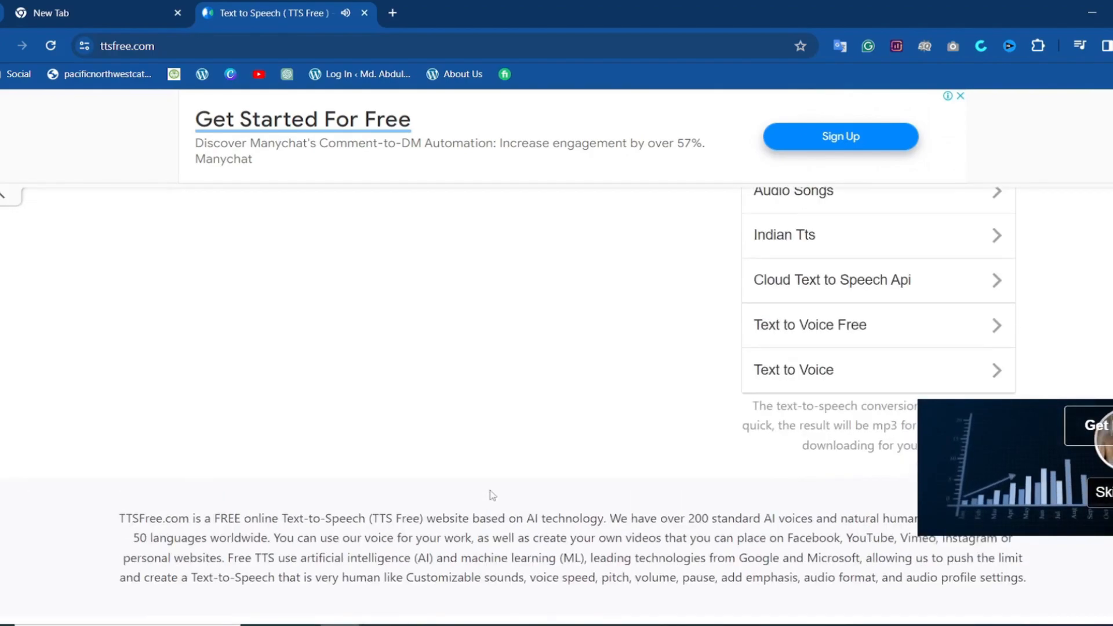
scroll(492, 494, "up", 10)
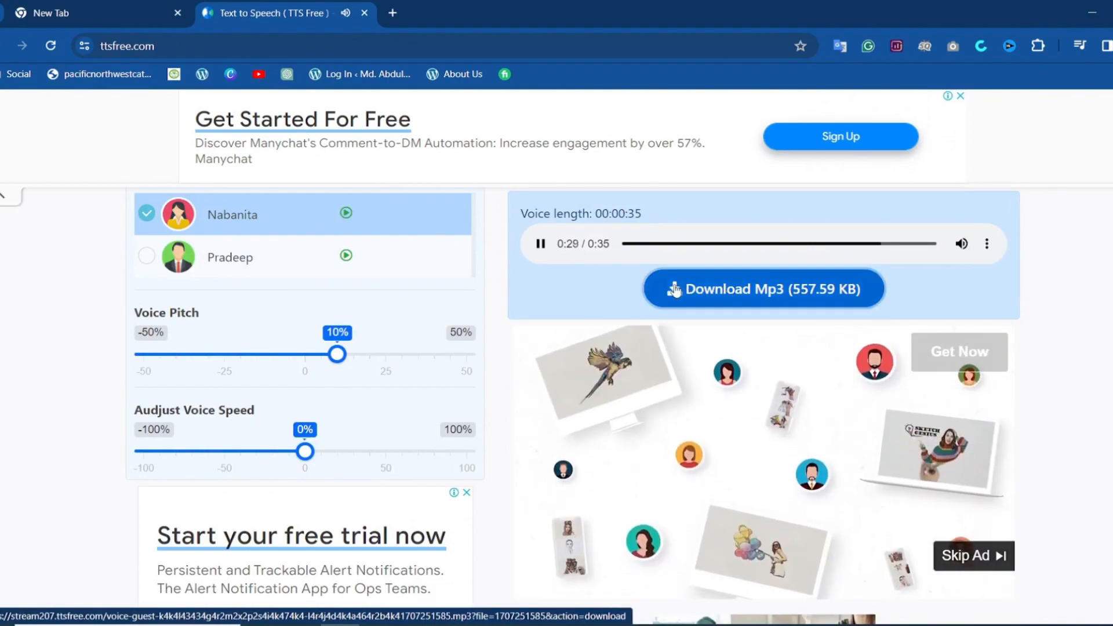
left_click(678, 291)
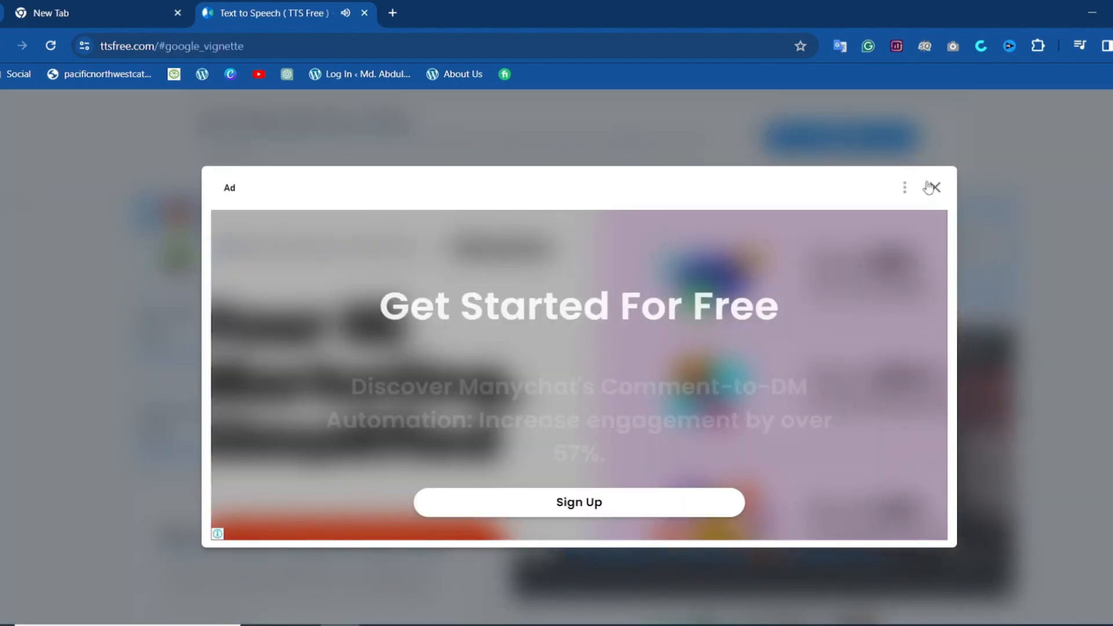
left_click(933, 191)
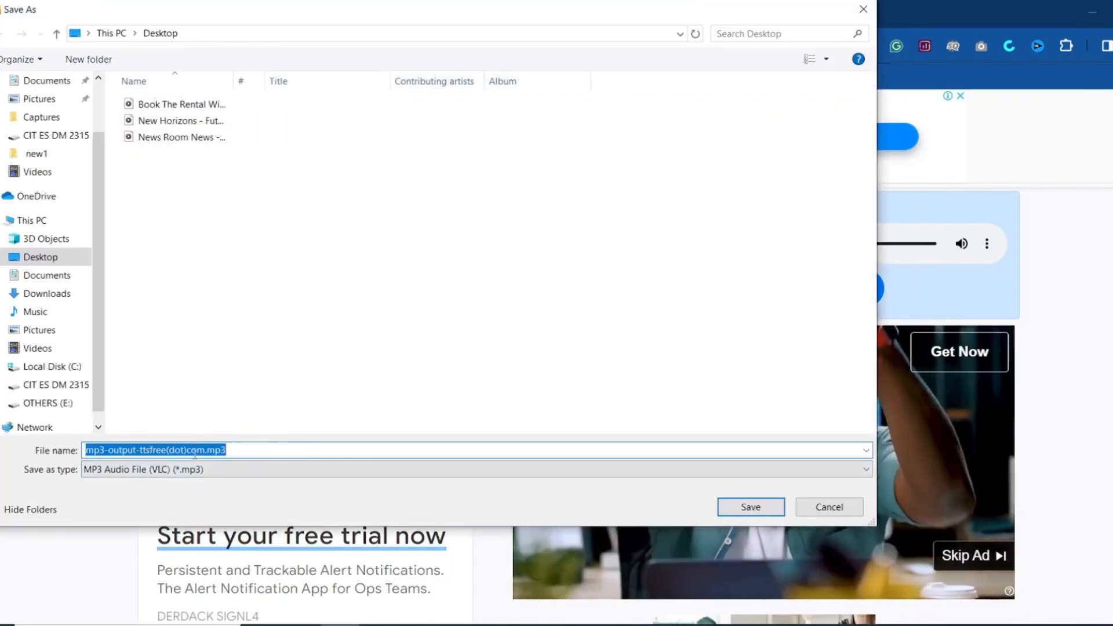
left_click(751, 508)
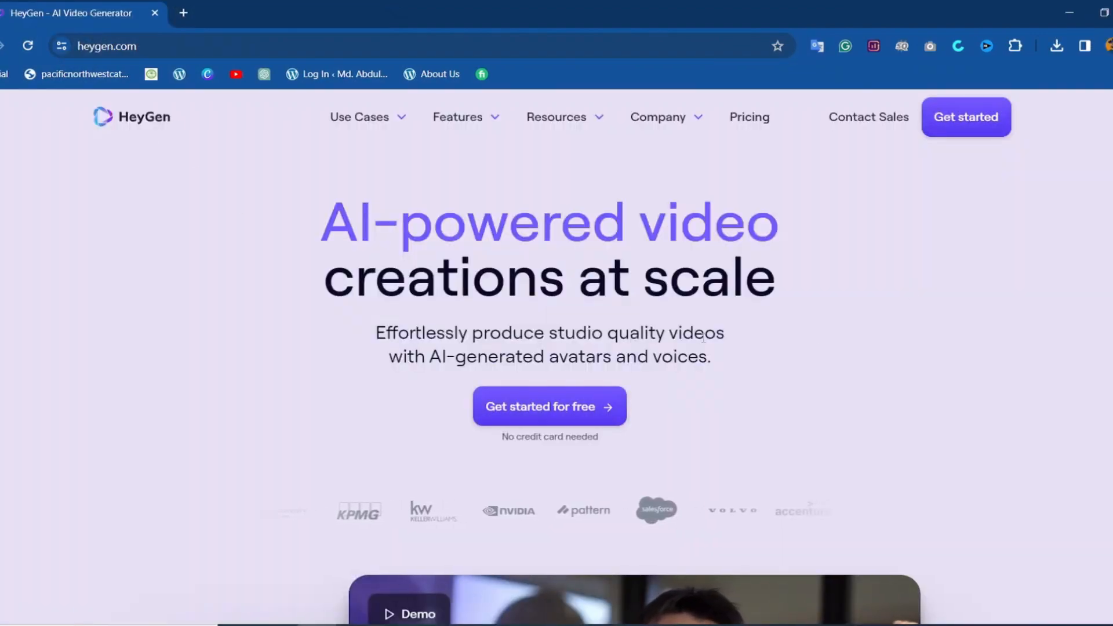
- Sign in to HeyGen with the suggested Google account and continue past the welcome video to the onboarding questions
left_click(586, 411)
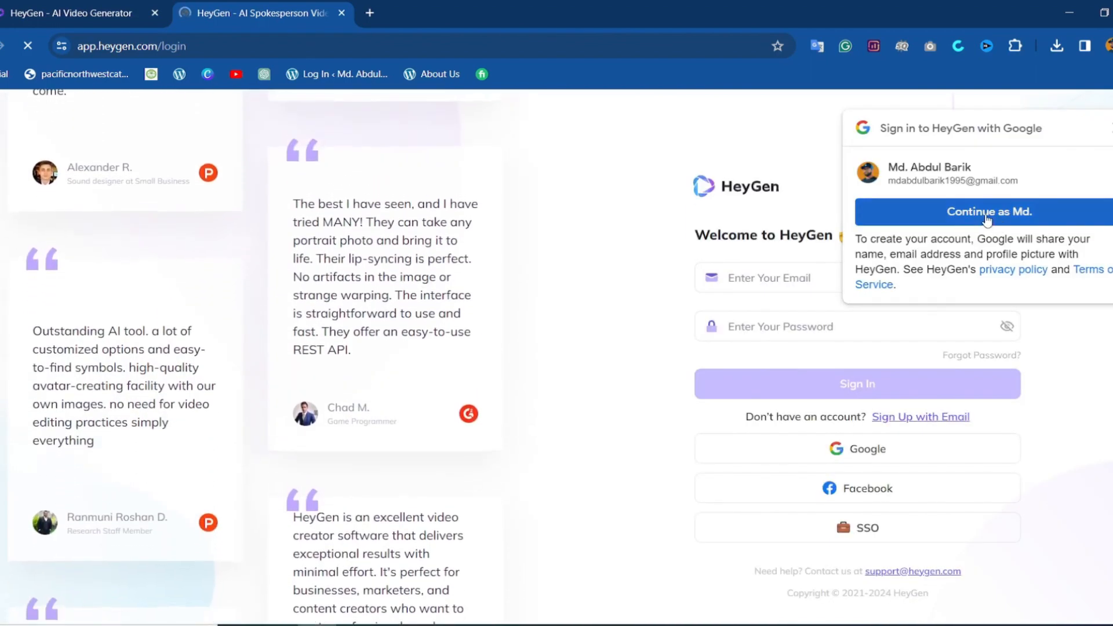
left_click(987, 217)
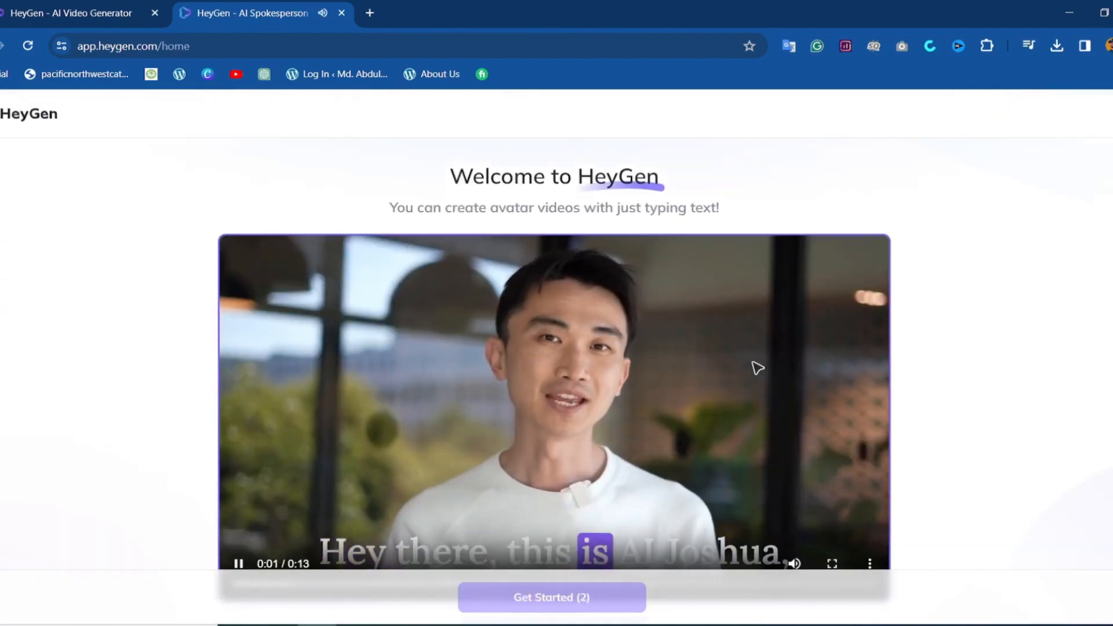
scroll(756, 368, "down", 1)
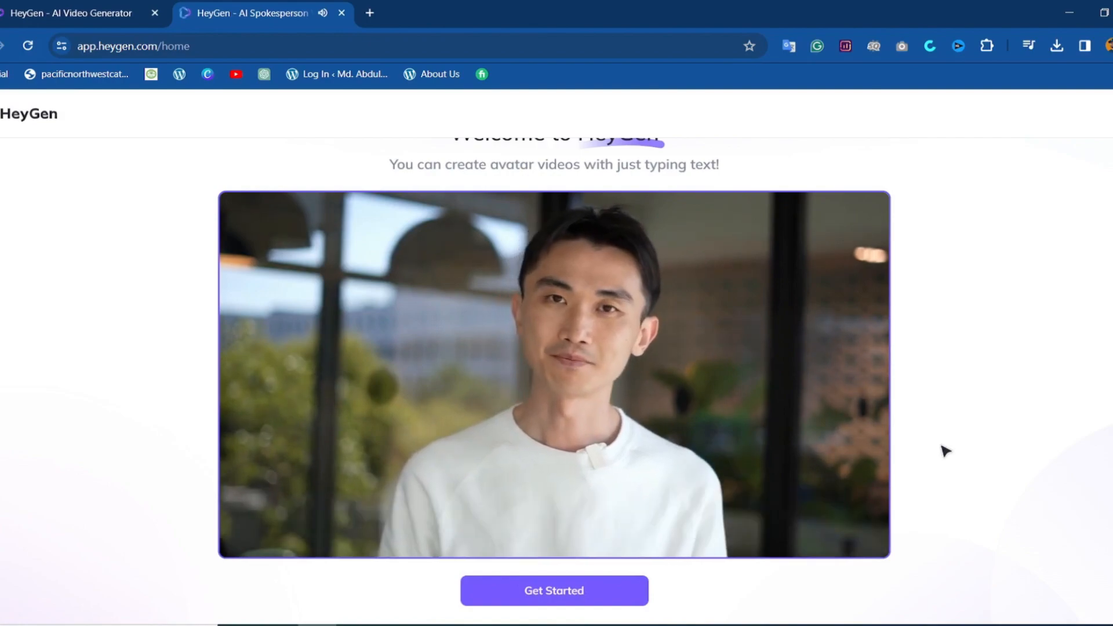
scroll(933, 398, "up", 1)
scroll(933, 398, "down", 1)
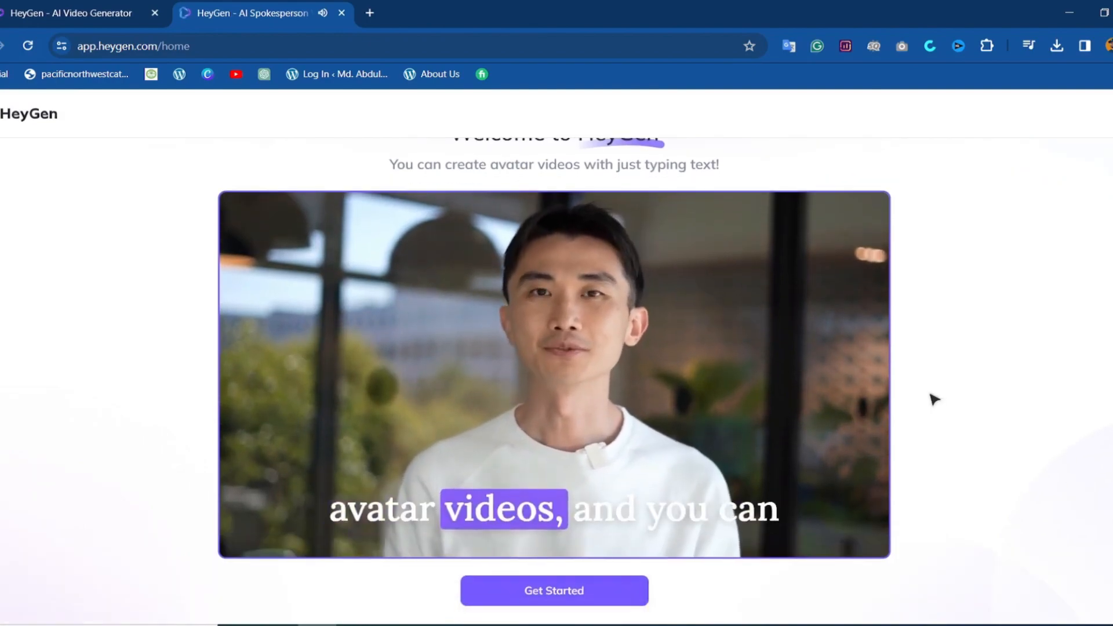
left_click(552, 597)
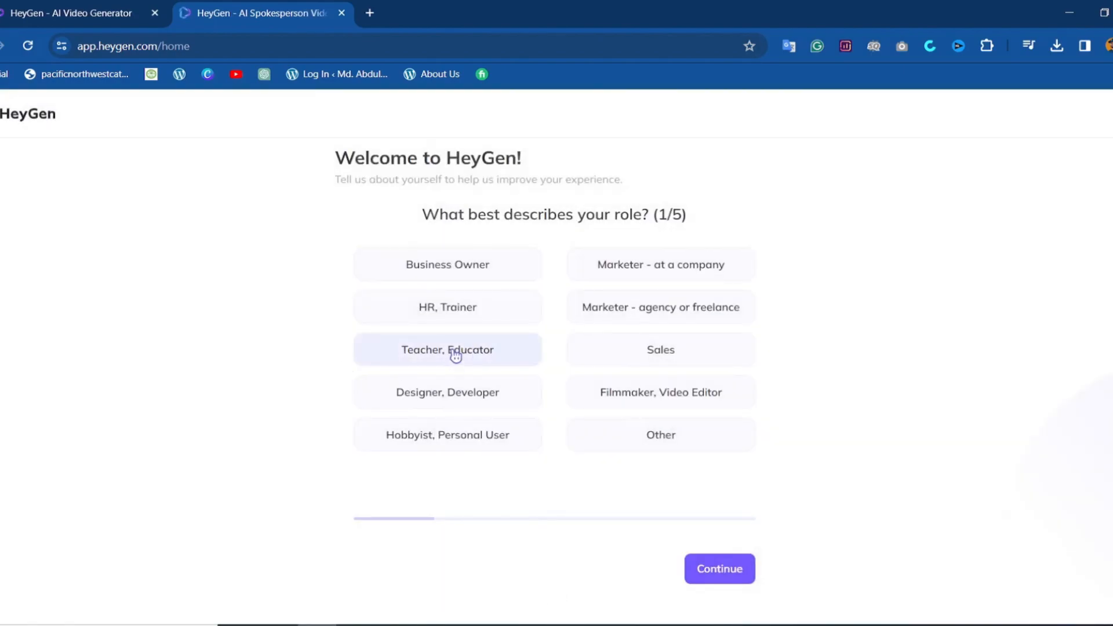
- Answer the onboarding survey with Teacher, Educator; Training, Education; Only me; Social Media Content; and Youtube, and submit it
left_click(721, 577)
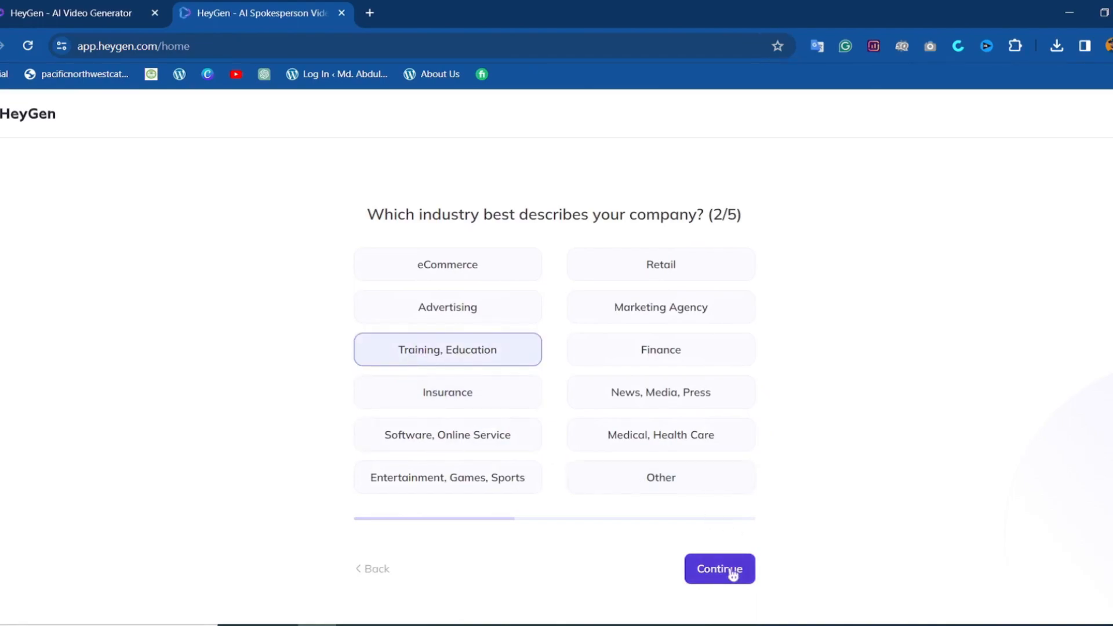
left_click(733, 574)
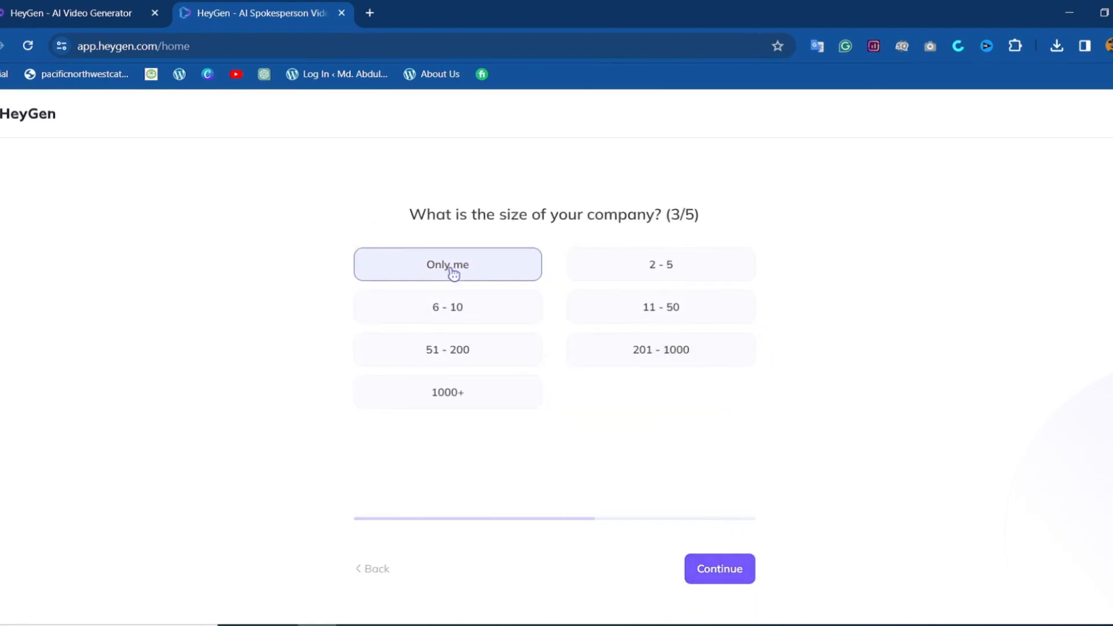
left_click(718, 569)
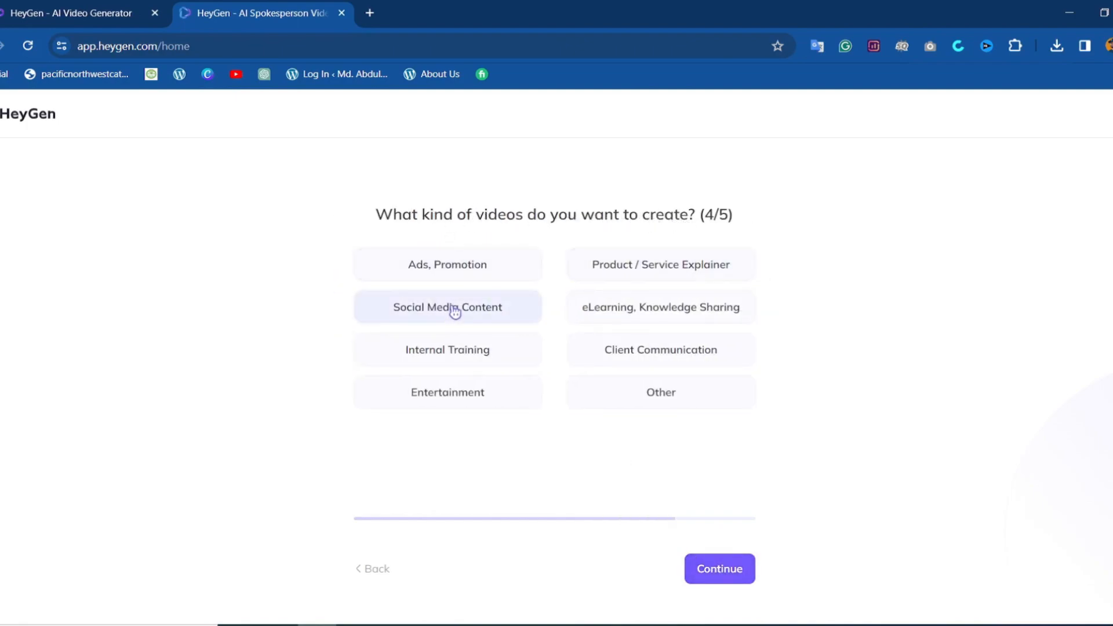
left_click(715, 574)
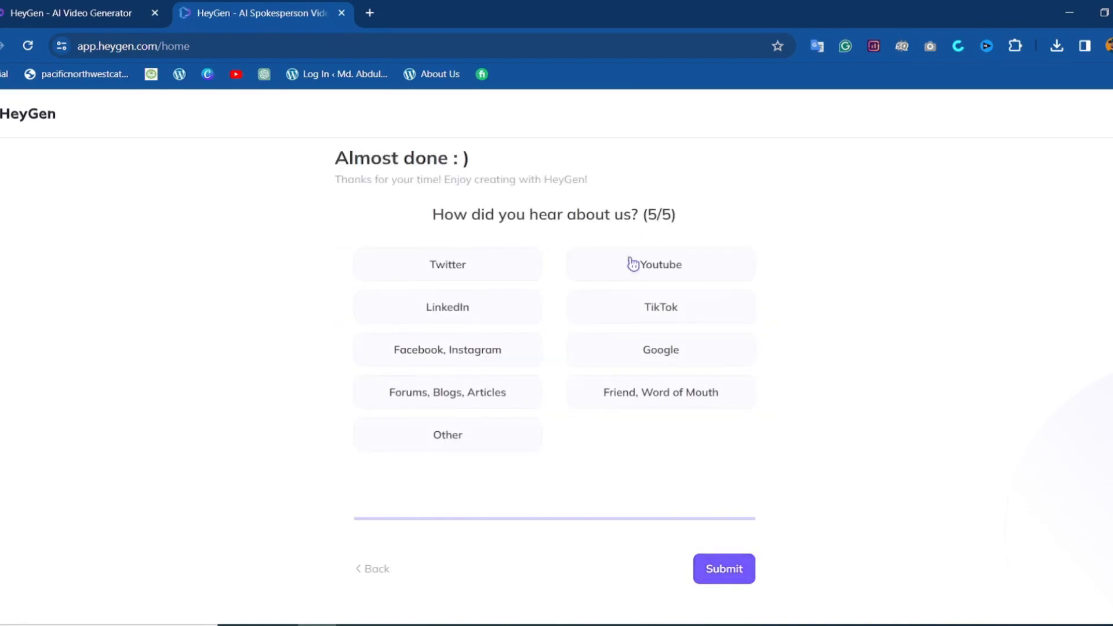
left_click(683, 275)
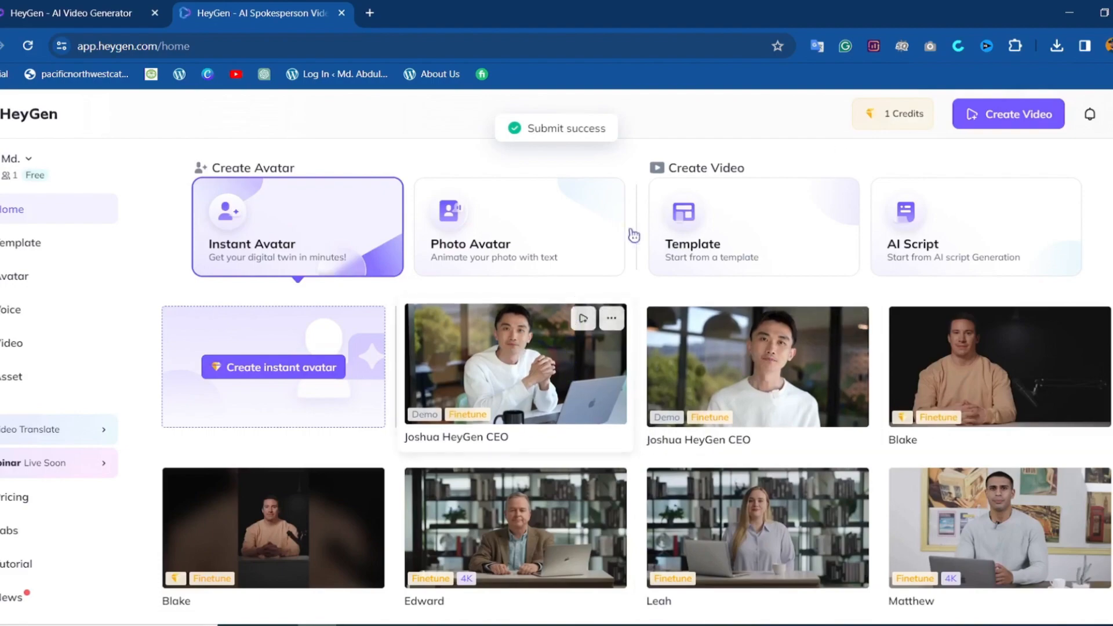
- Preview the Leah avatar with the bookshelf background on the home page and open it for editing
mouse_move(908, 116)
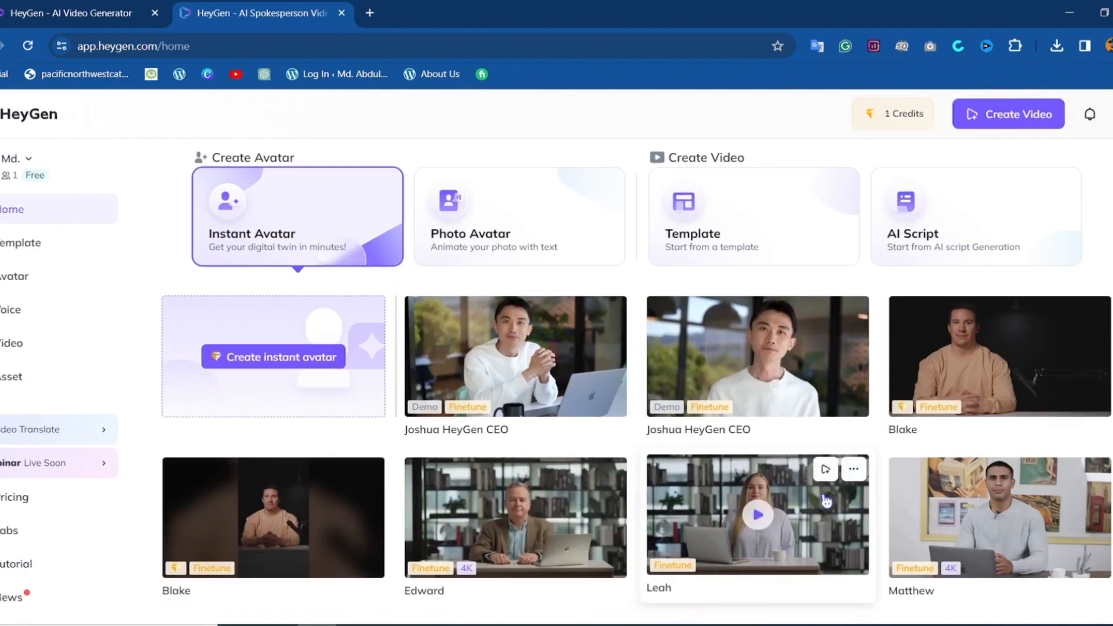
scroll(823, 487, "down", 2)
scroll(827, 502, "up", 2)
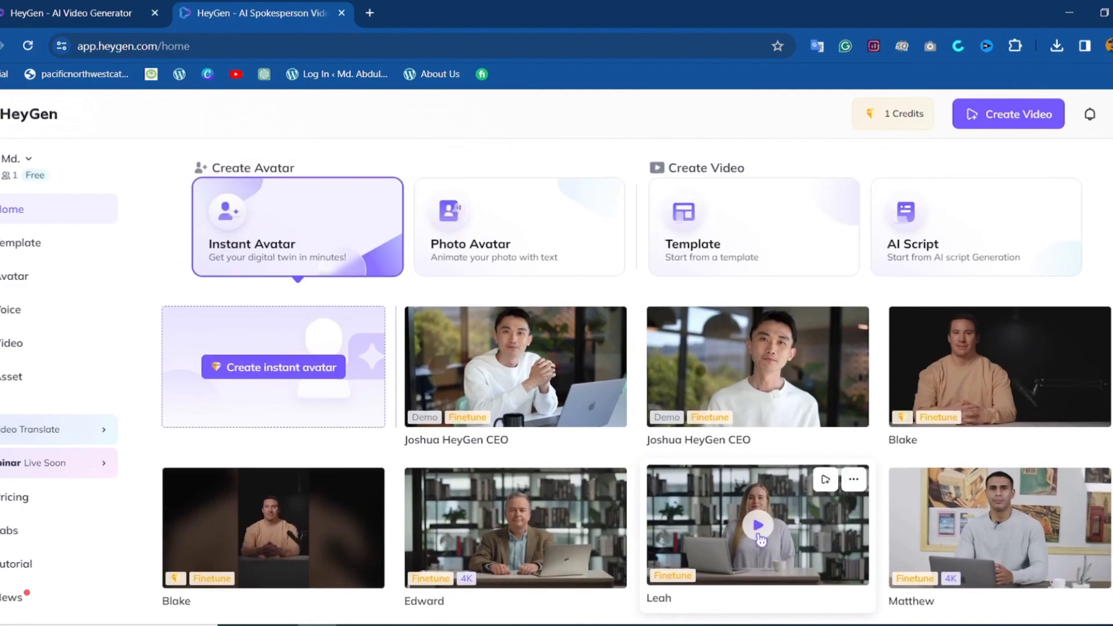
left_click(783, 541)
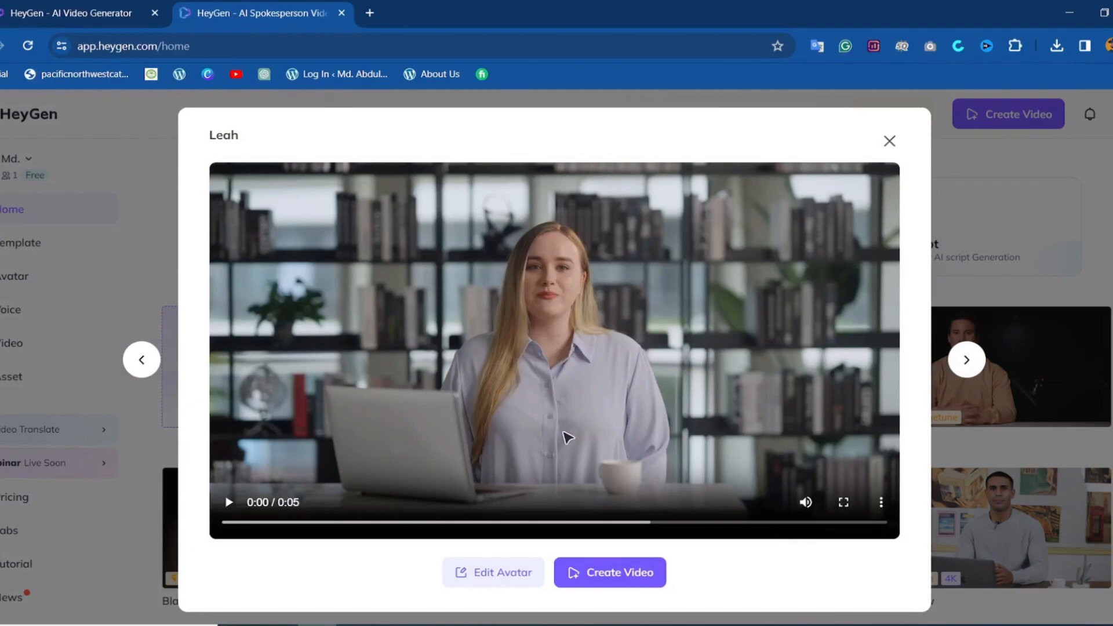
left_click(490, 576)
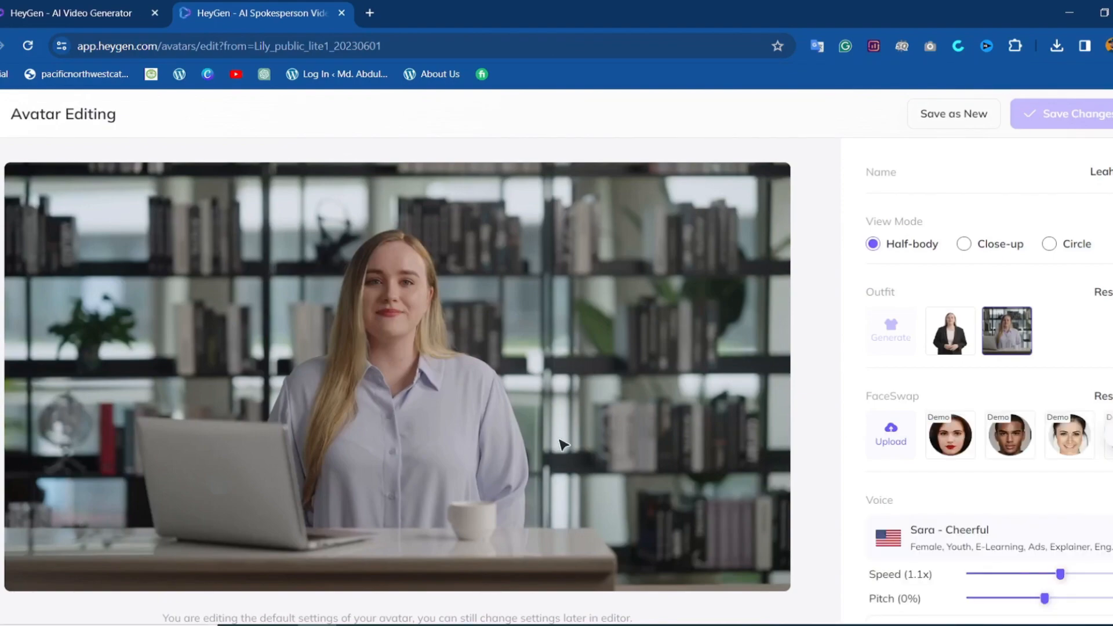
- Upload the image SONDHA2.png from the CIT ES DM 2315 (D:) drive as a FaceSwap face
left_click(894, 441)
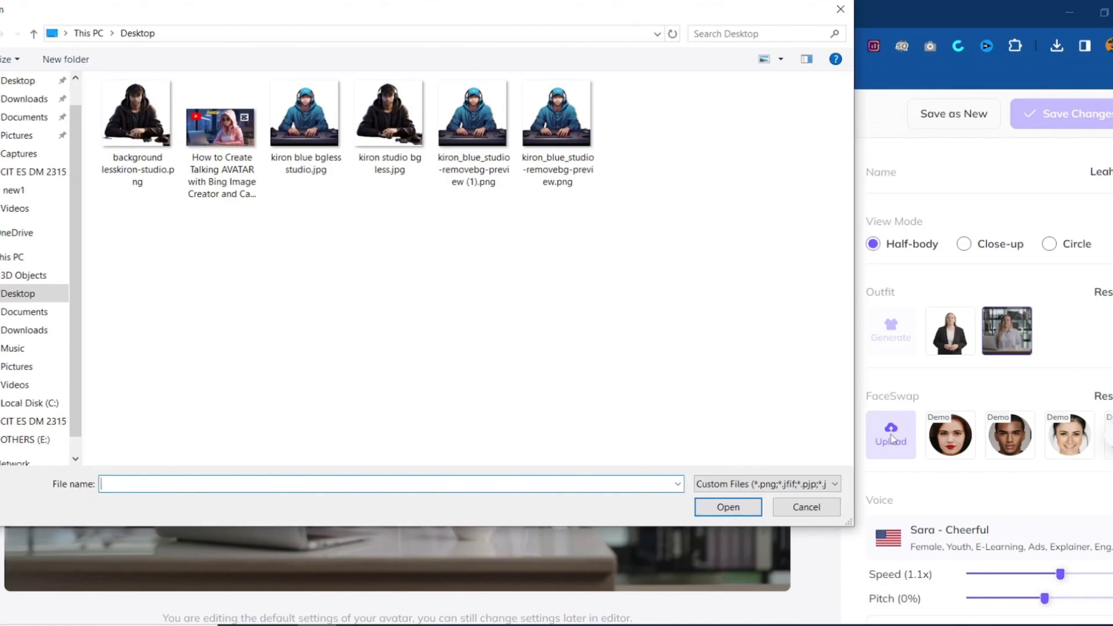
left_click(19, 440)
scroll(9, 444, "down", 1)
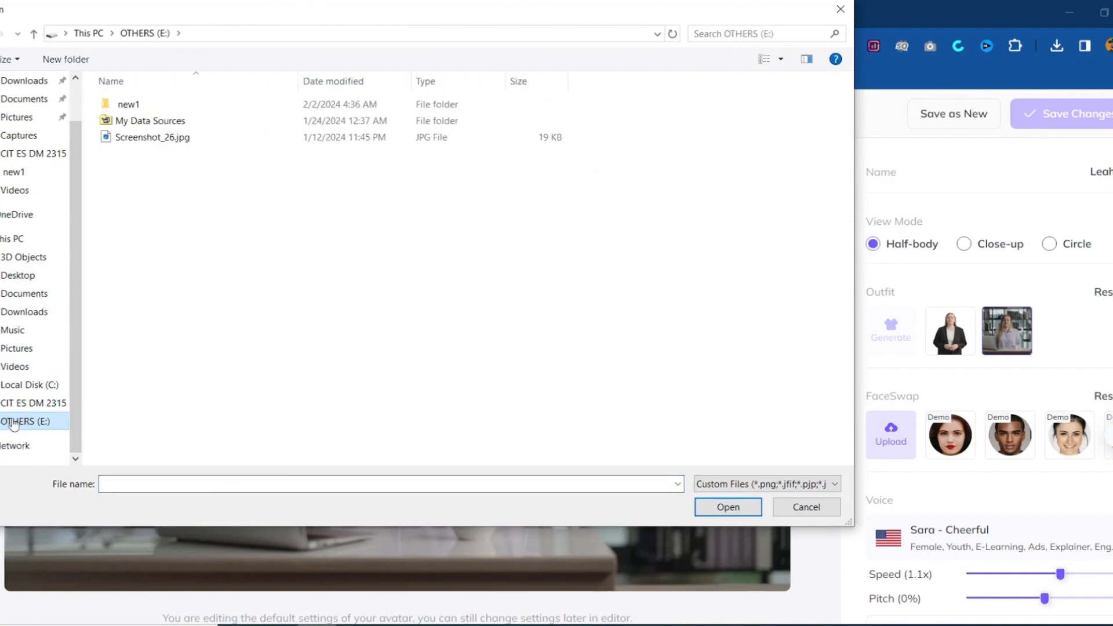
double_click(14, 424)
scroll(14, 415, "up", 1)
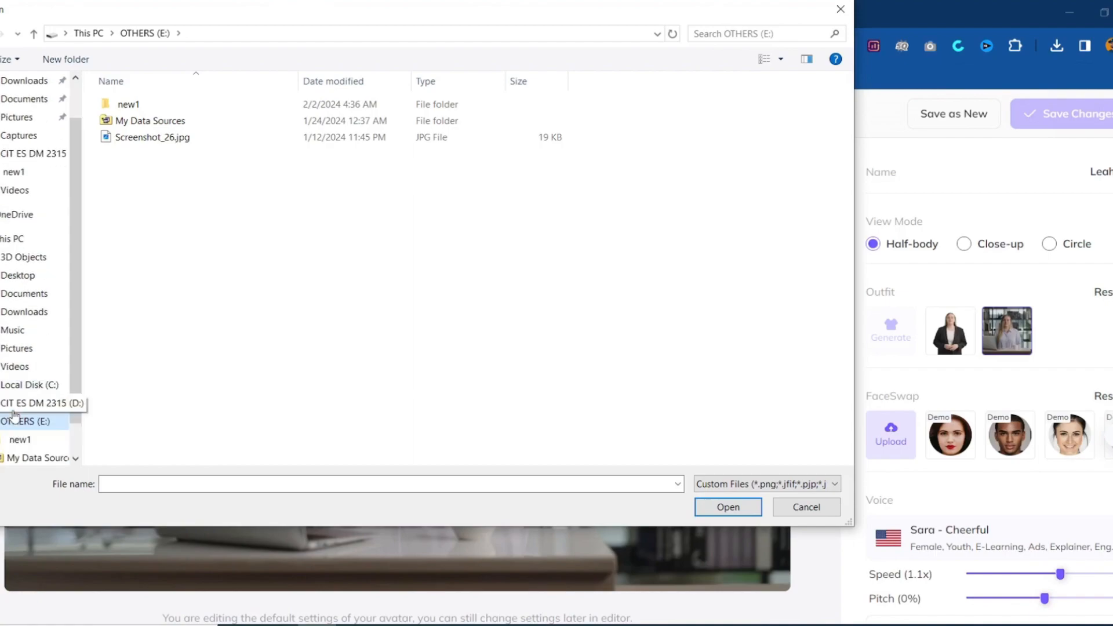
left_click(20, 408)
scroll(181, 359, "down", 7)
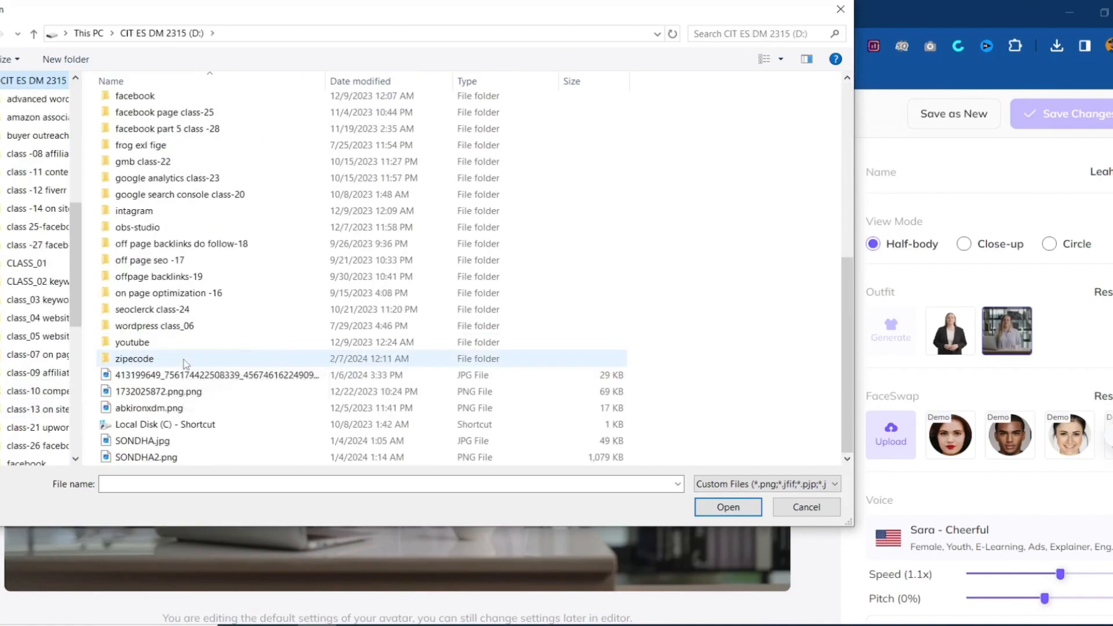
left_click(183, 452)
left_click(729, 509)
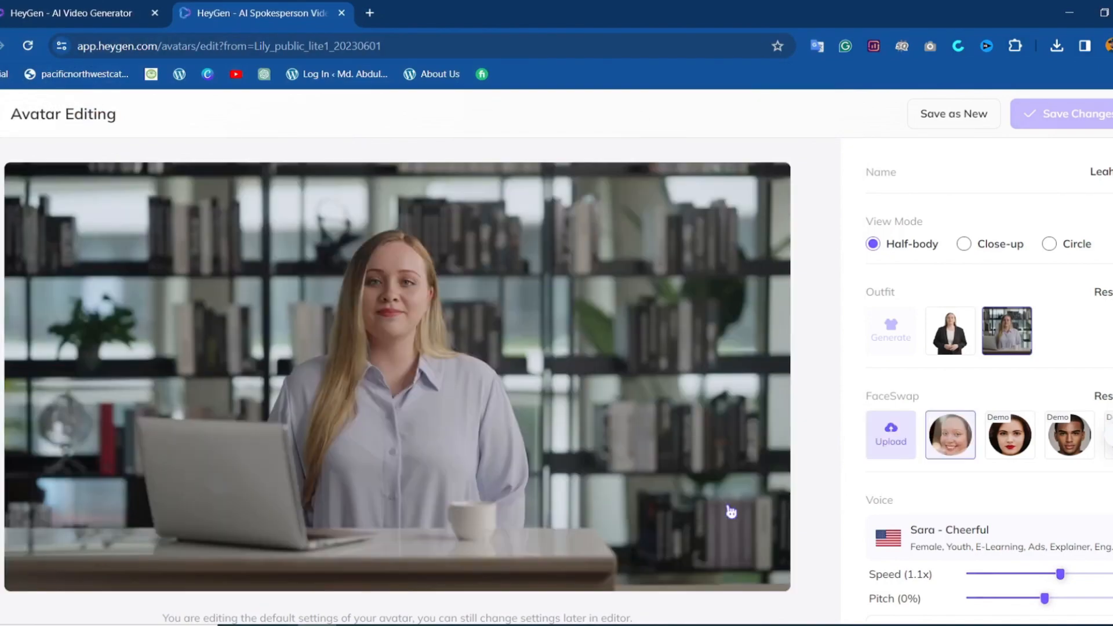
- Change Leah's outfit to the black blazer on a plain background
mouse_move(948, 446)
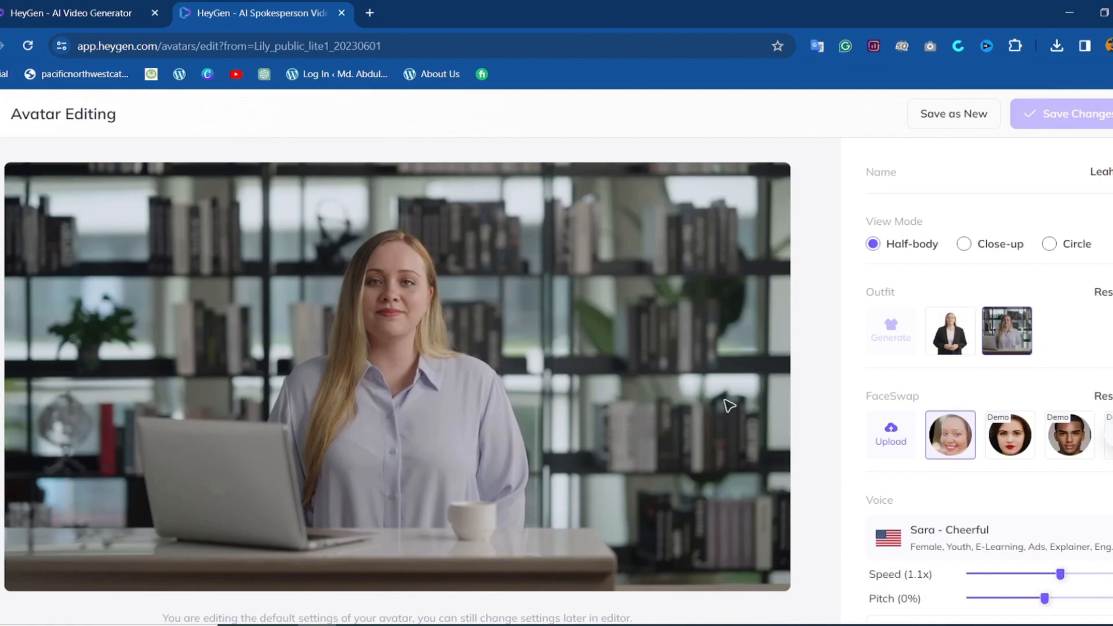
left_click(949, 339)
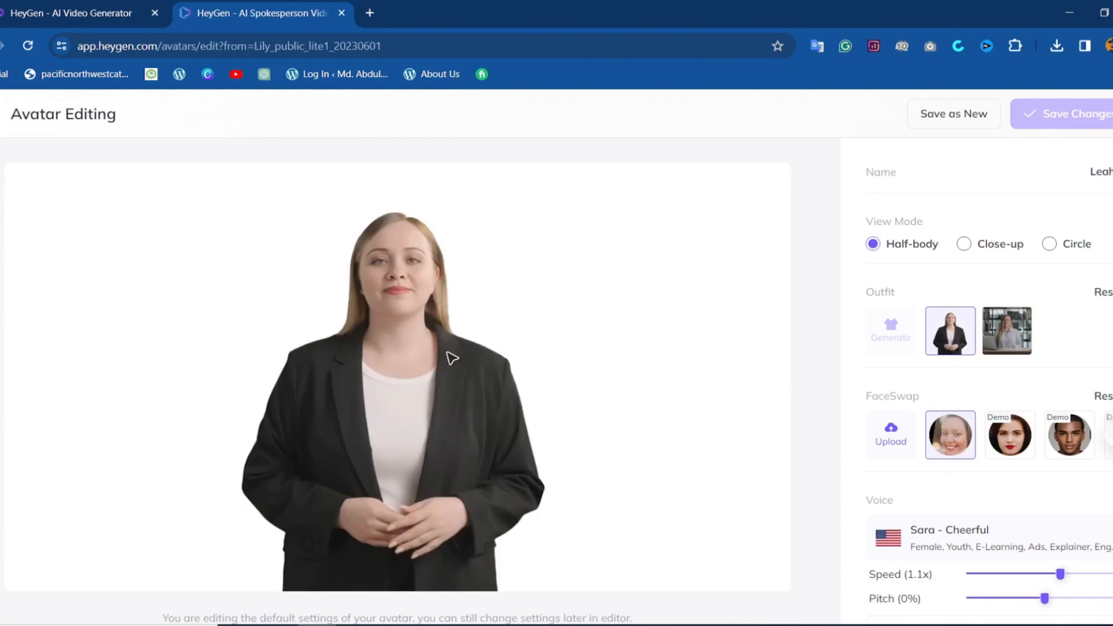
scroll(961, 387, "down", 1)
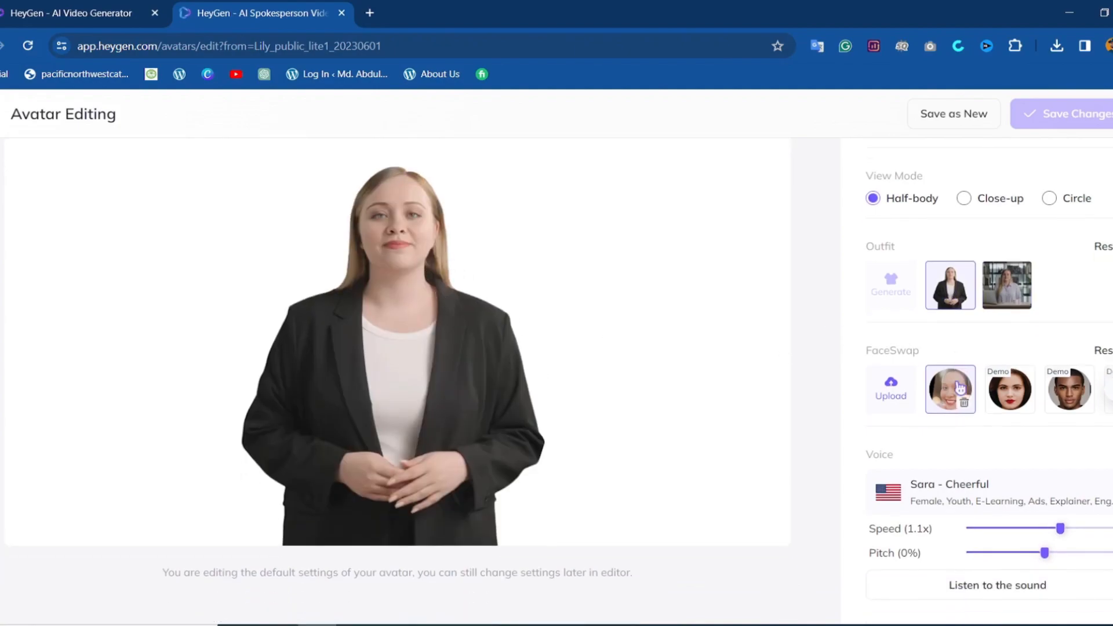
scroll(961, 388, "up", 1)
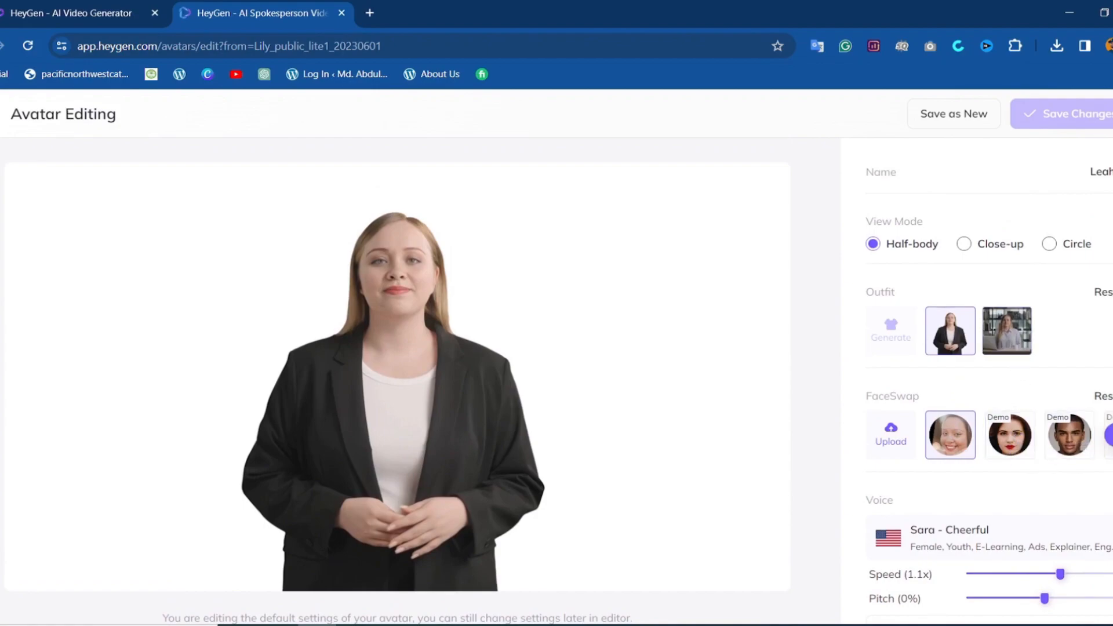
- Apply the smiling dark-haired woman's demo face to Leah and save the result as a new avatar
left_click(1107, 435)
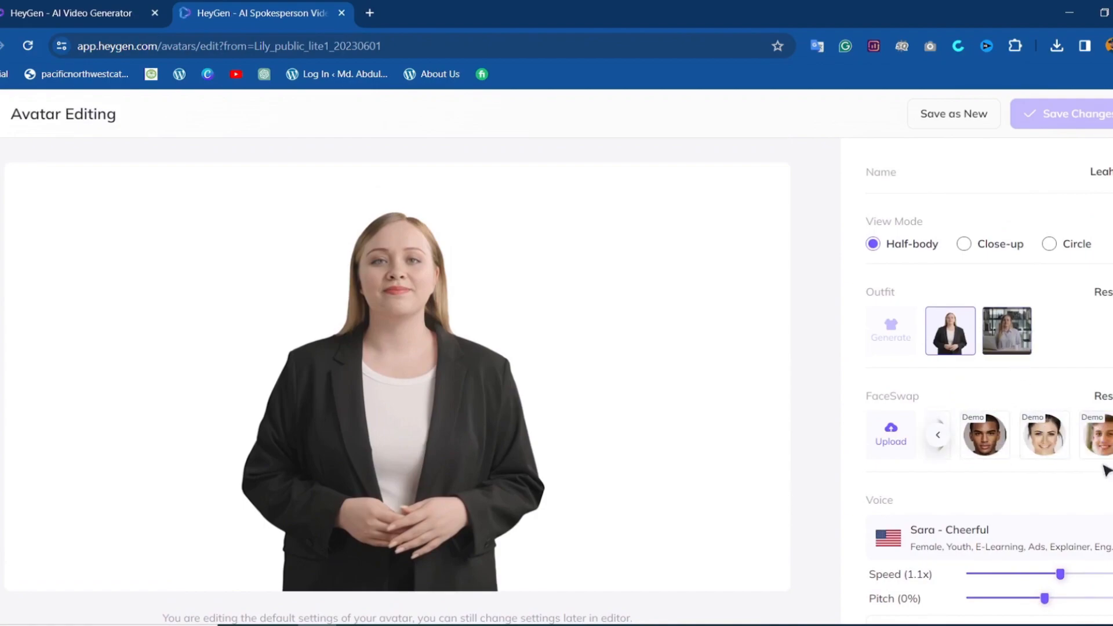
left_click(1041, 441)
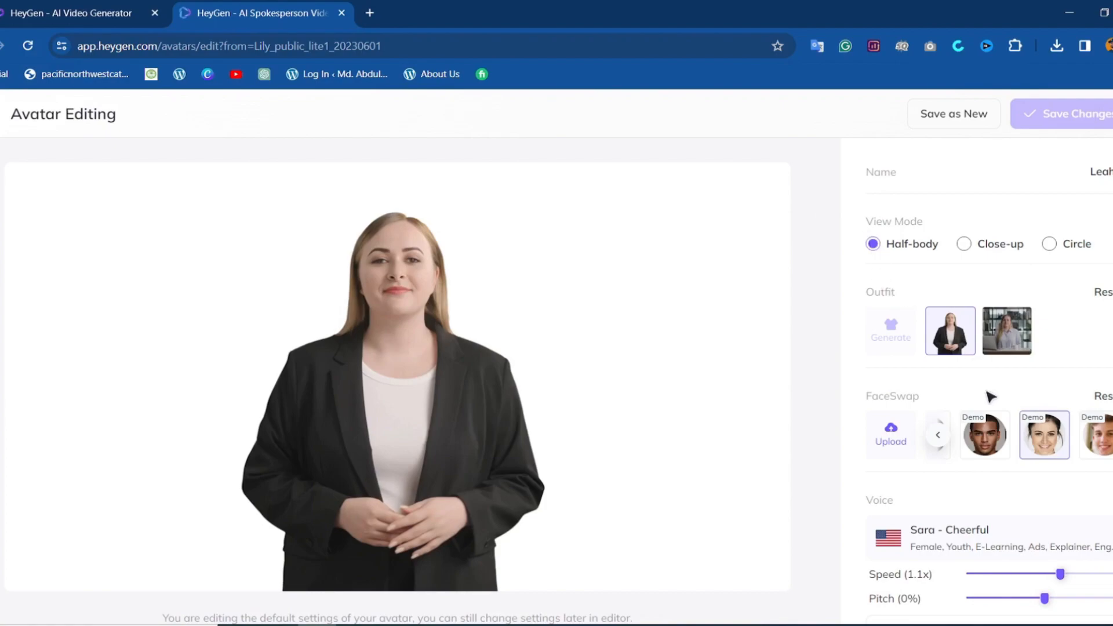
scroll(972, 420, "down", 1)
scroll(971, 421, "up", 1)
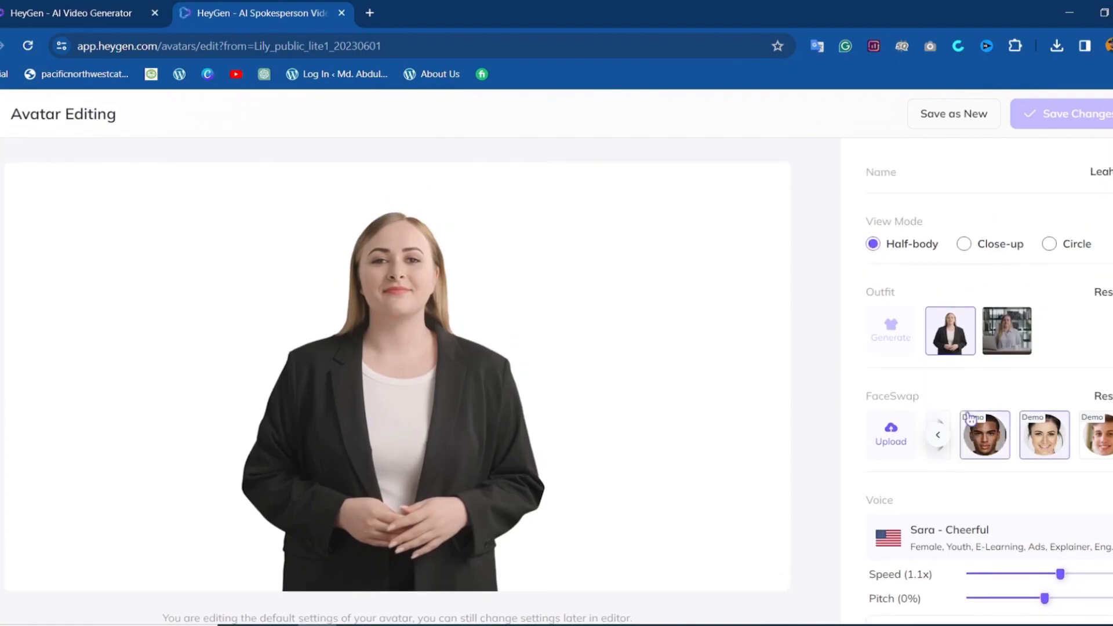
left_click(945, 114)
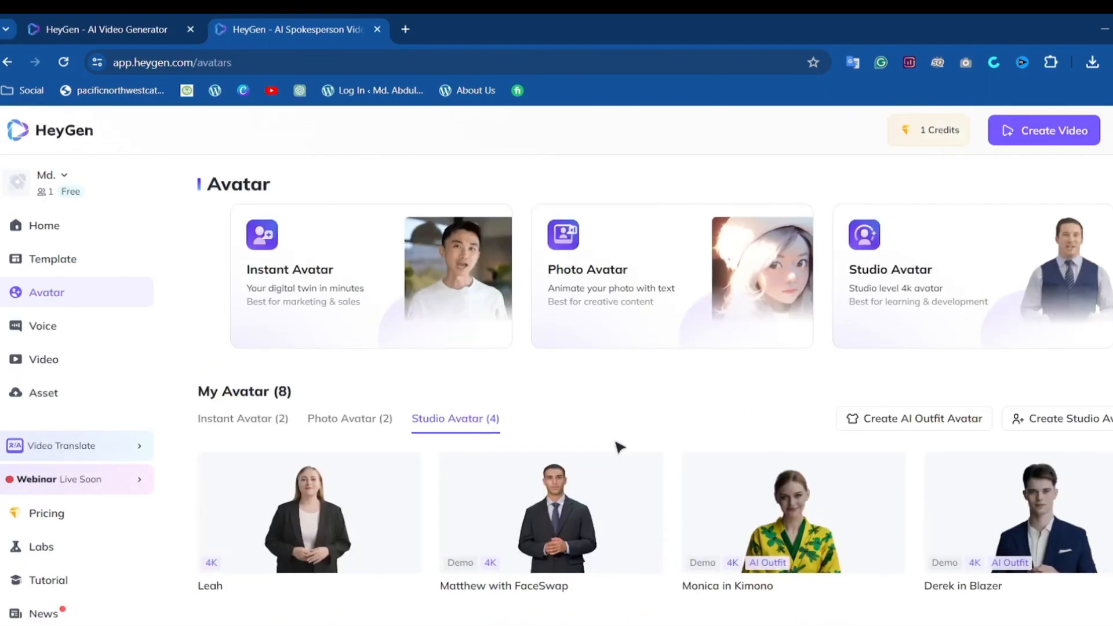
- Swap the uploaded face onto the Monica in Suit avatar from the Studio Avatar library and save it as a new avatar
scroll(620, 447, "down", 3)
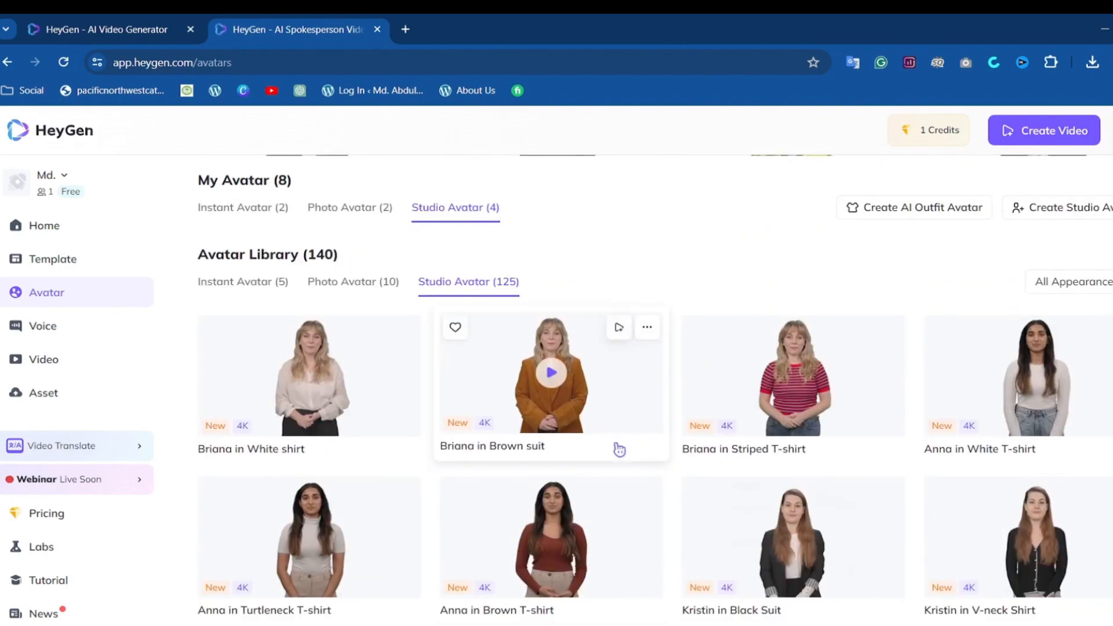
scroll(618, 449, "down", 10)
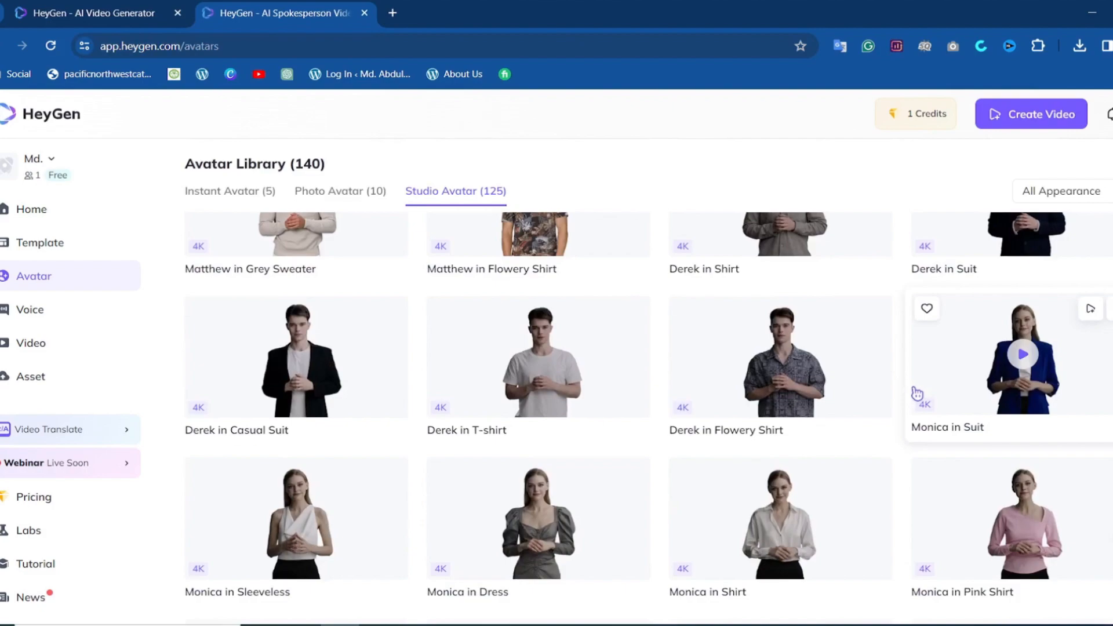
left_click(980, 382)
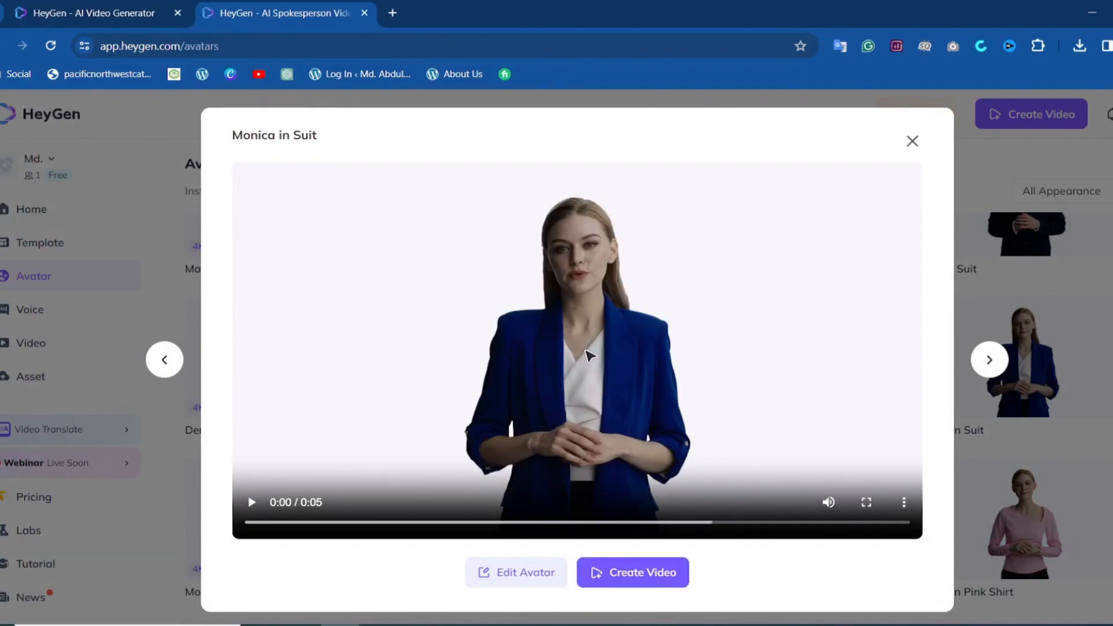
left_click(516, 575)
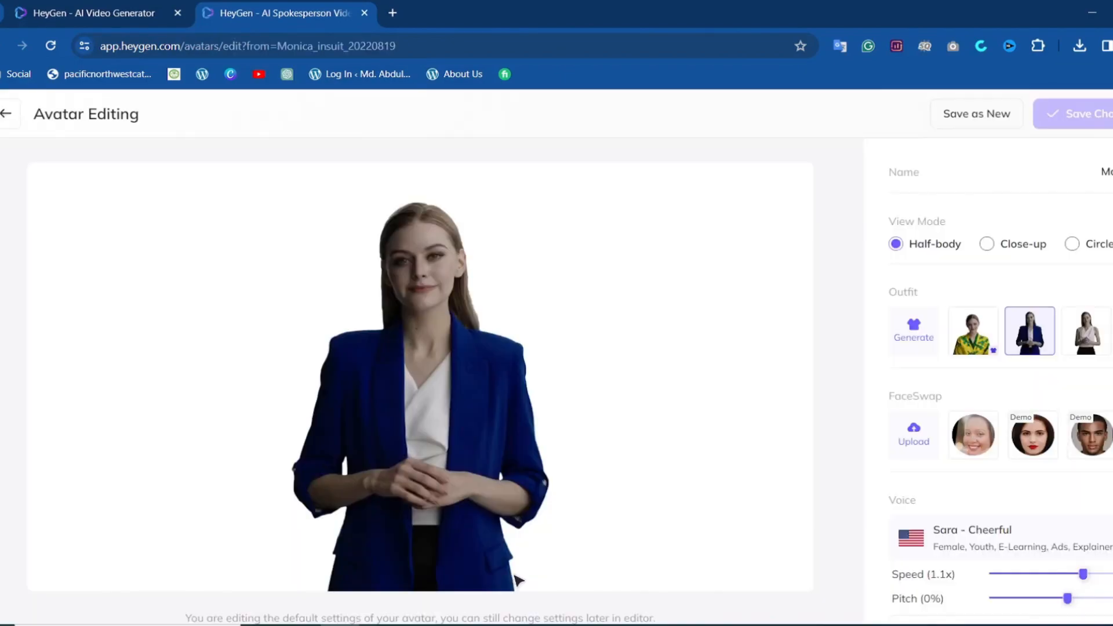
left_click(971, 448)
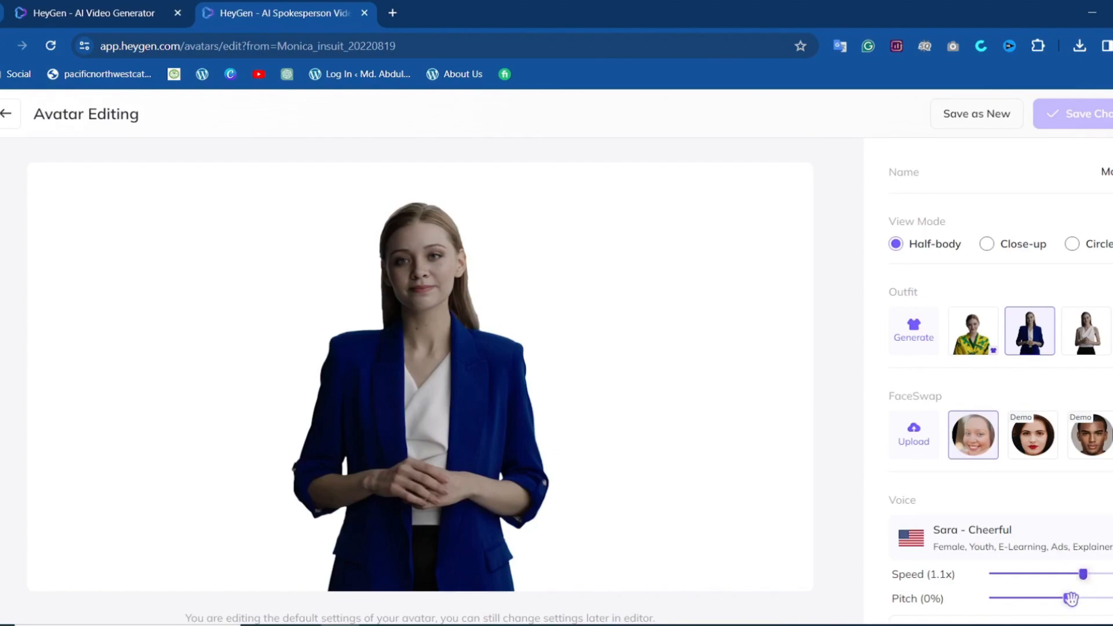
left_click(963, 114)
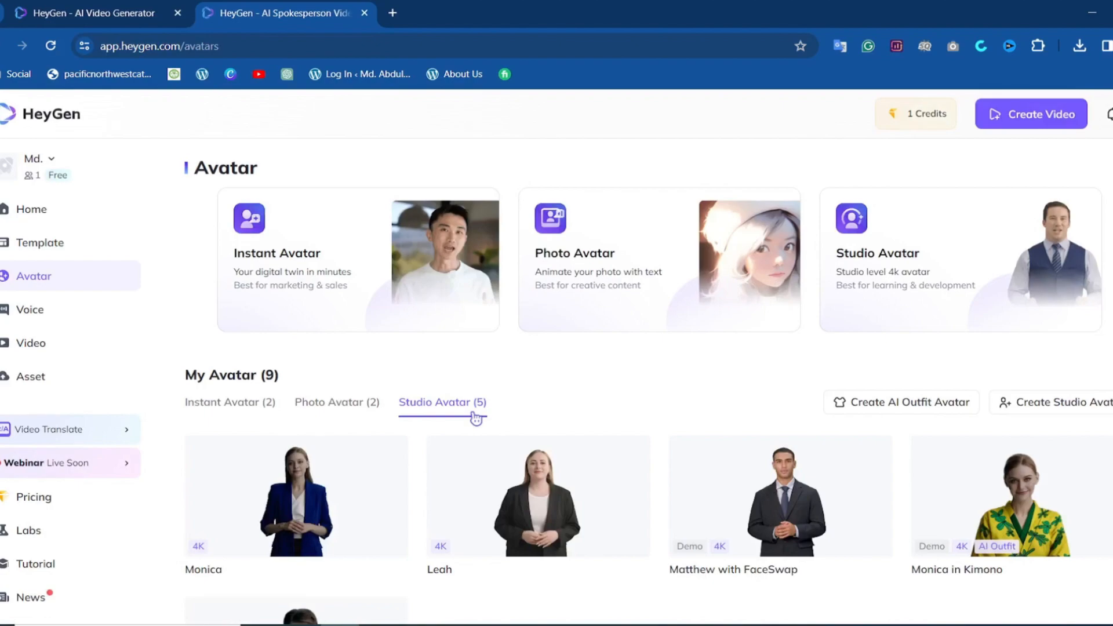
- Open the saved Monica avatar from My Avatar for editing
left_click(394, 449)
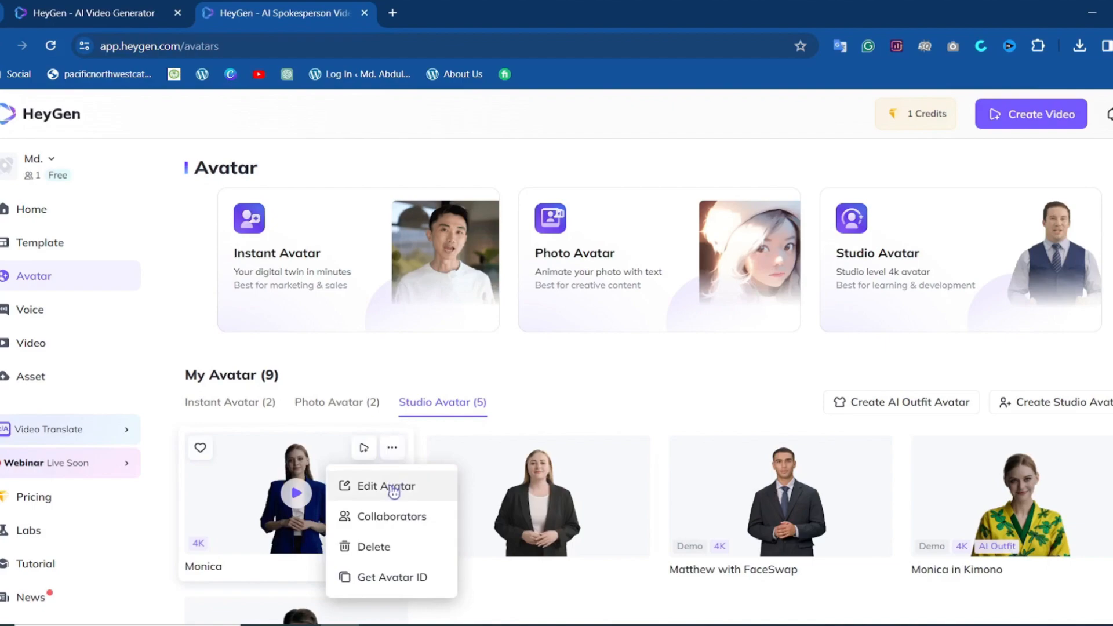
left_click(360, 485)
scroll(502, 501, "down", 1)
scroll(504, 504, "up", 1)
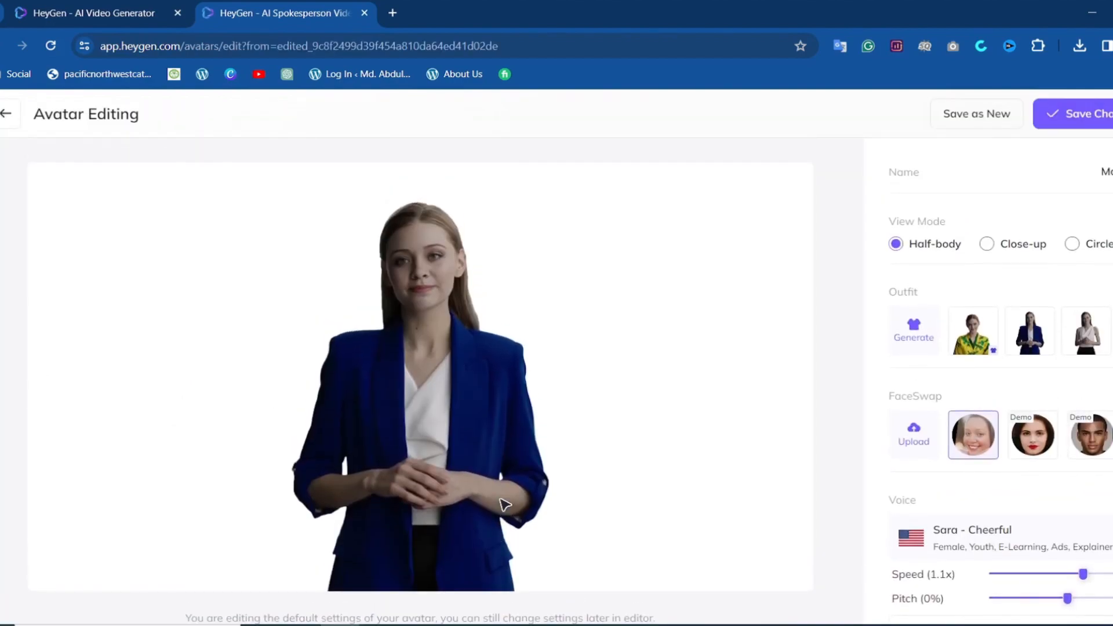
- Leave the avatar editing page and start a landscape video with the saved Monica avatar in the blue blazer
left_click(7, 115)
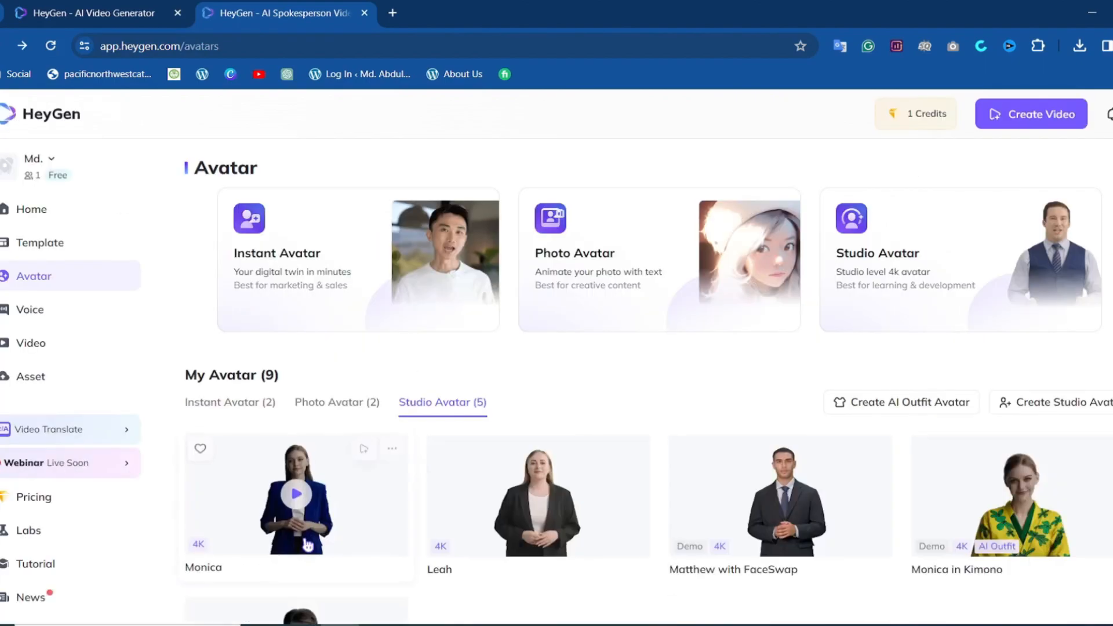
mouse_move(362, 447)
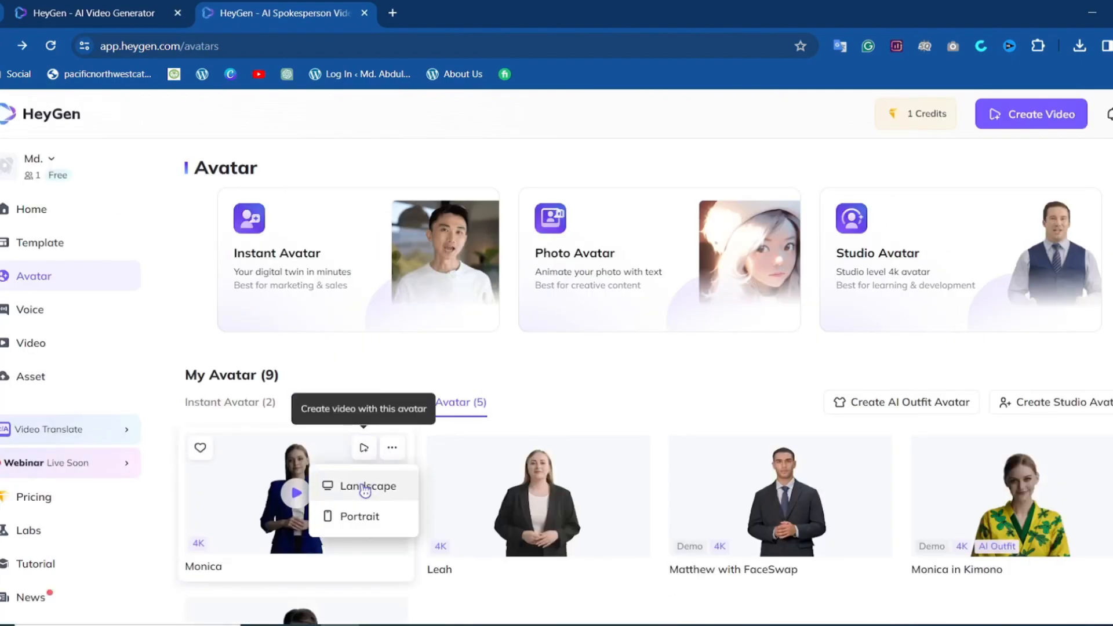
left_click(328, 486)
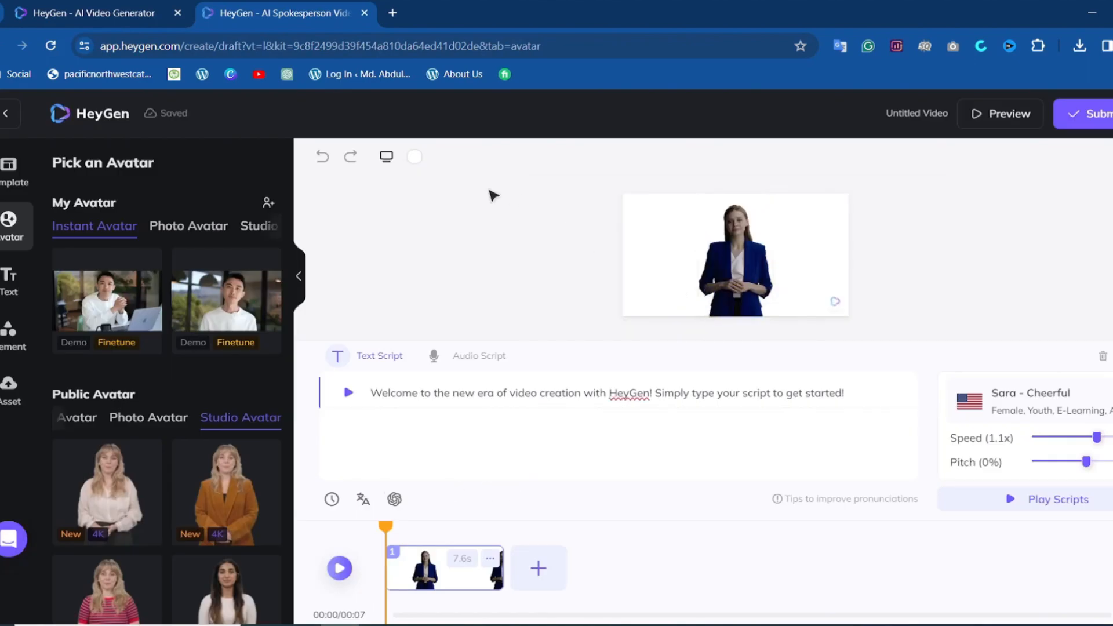
- Set the scene background to green #2FC53A and move the avatar to the right half of the frame
left_click(414, 156)
left_click(391, 281)
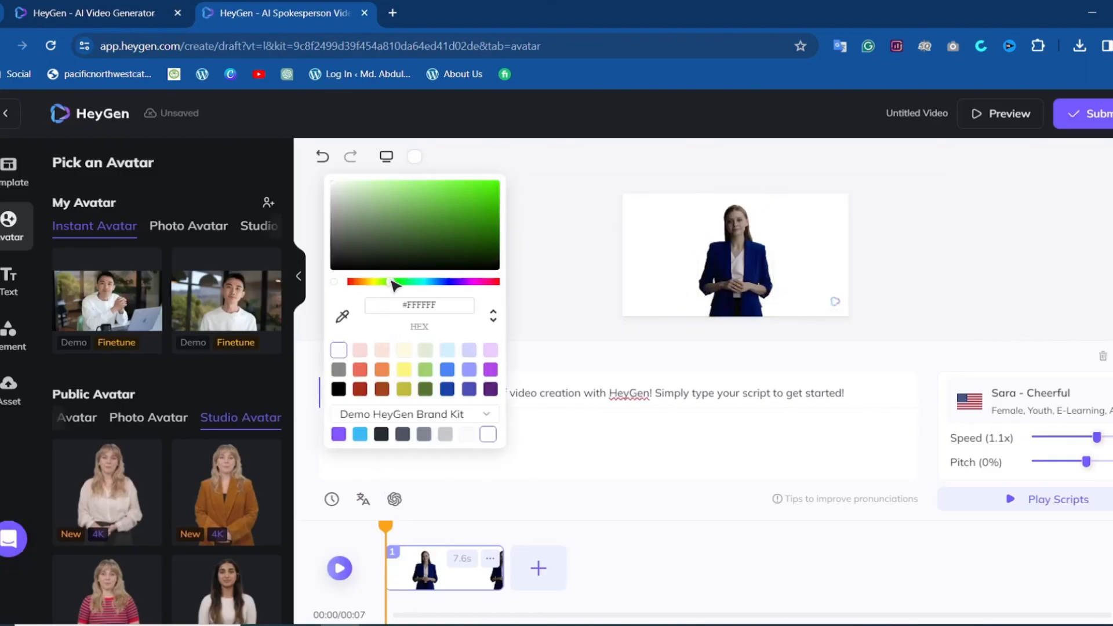
left_click_drag(393, 284, 400, 284)
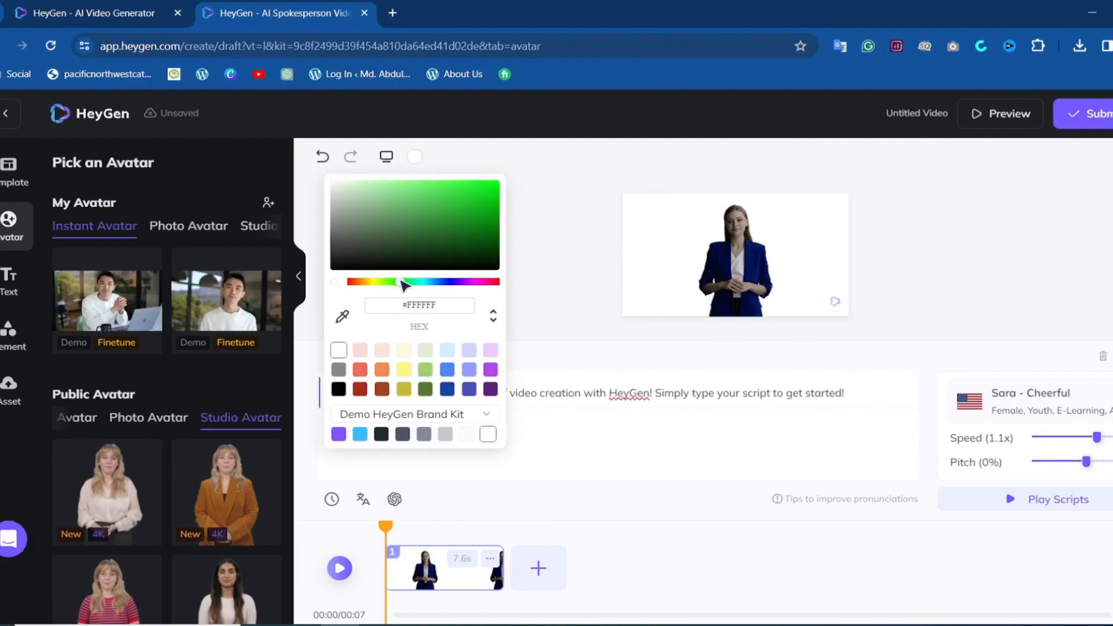
left_click_drag(453, 225, 458, 201)
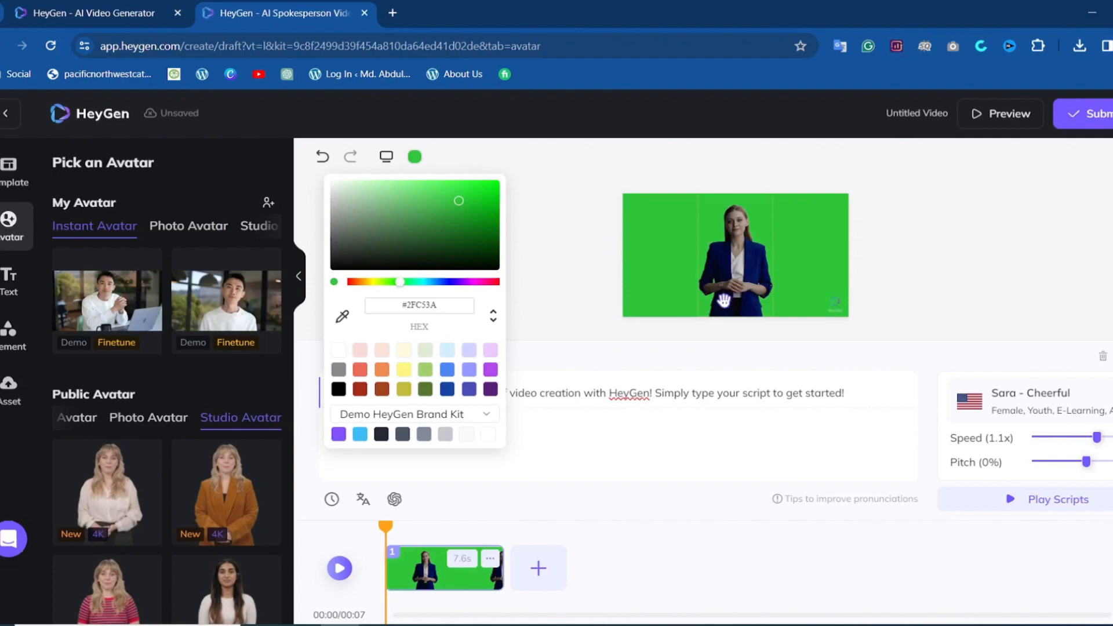
left_click_drag(729, 282, 770, 284)
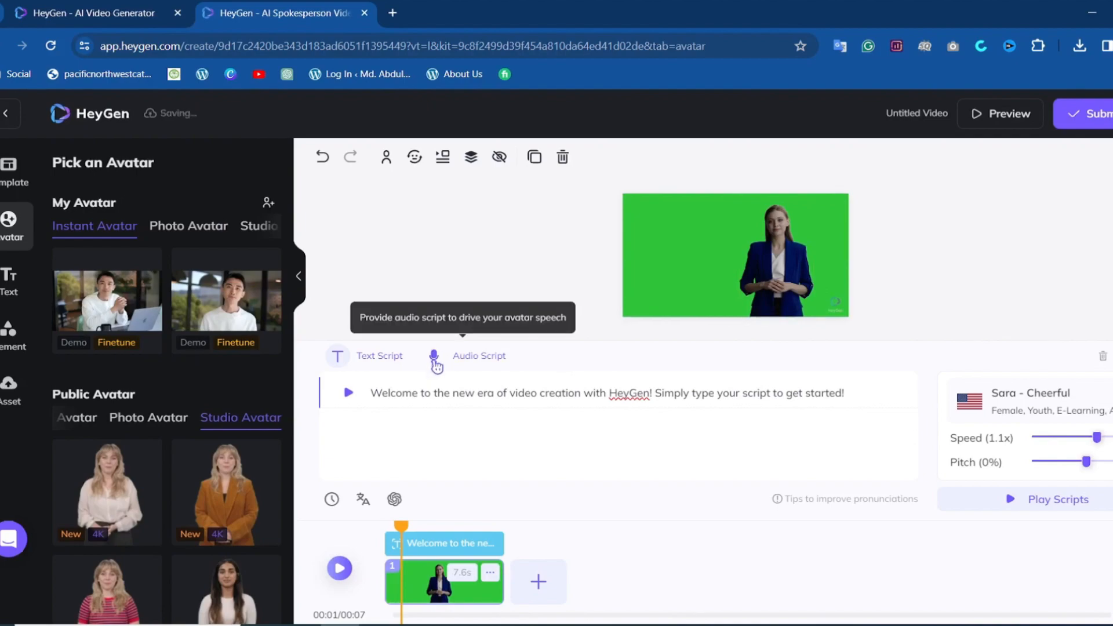
- Switch the scene to an audio script and upload the local file mp3-output-ttsfree(dot)com.mp3
left_click(435, 362)
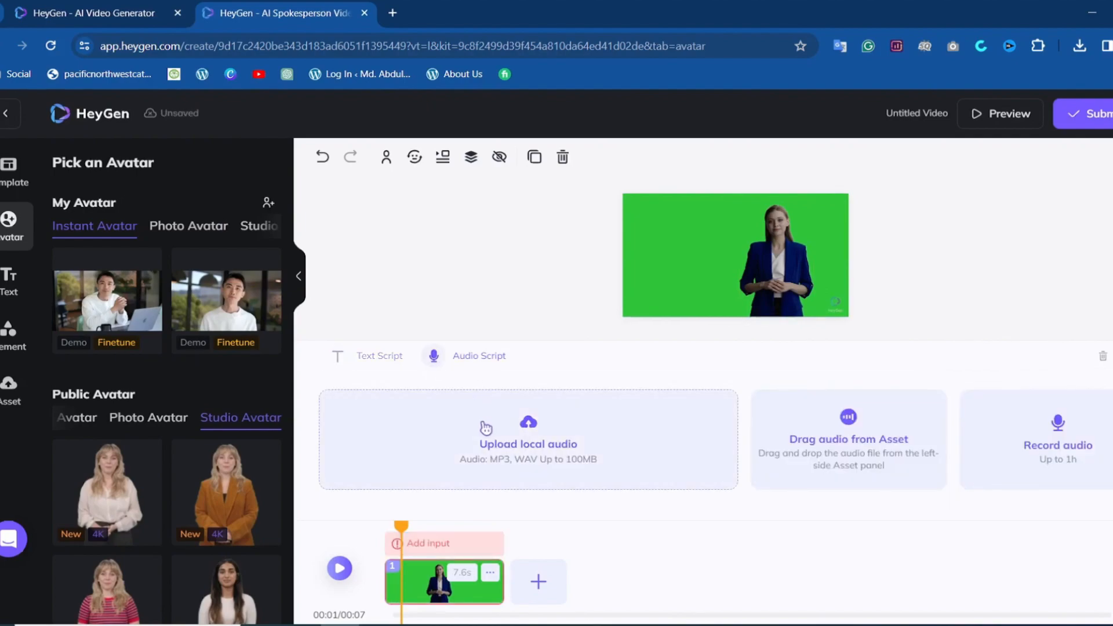
left_click(527, 450)
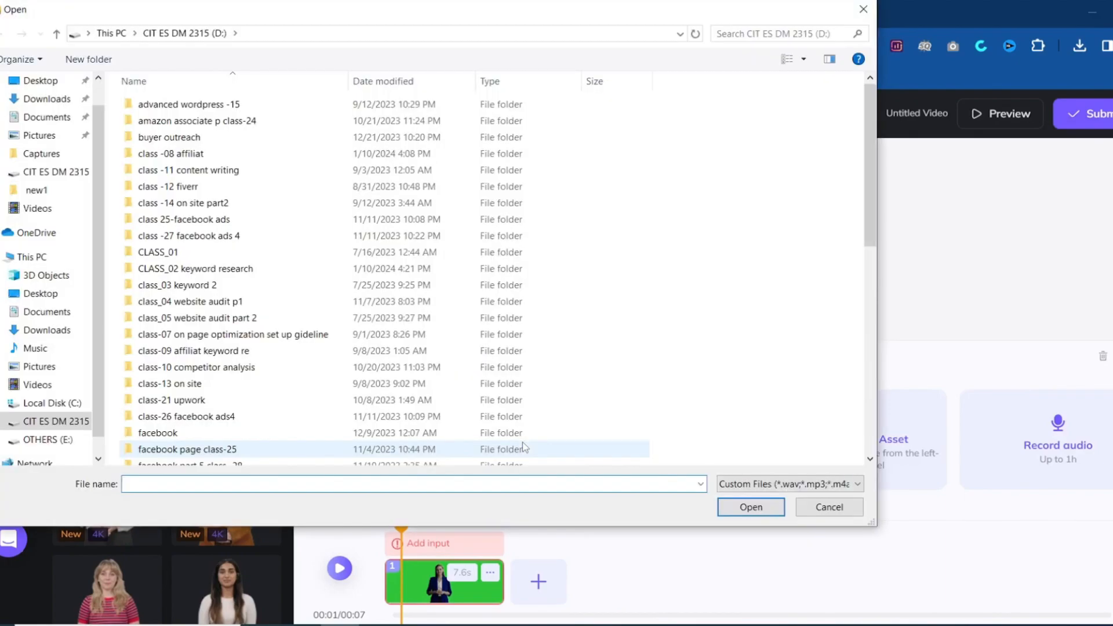
scroll(39, 254, "up", 1)
left_click(51, 131)
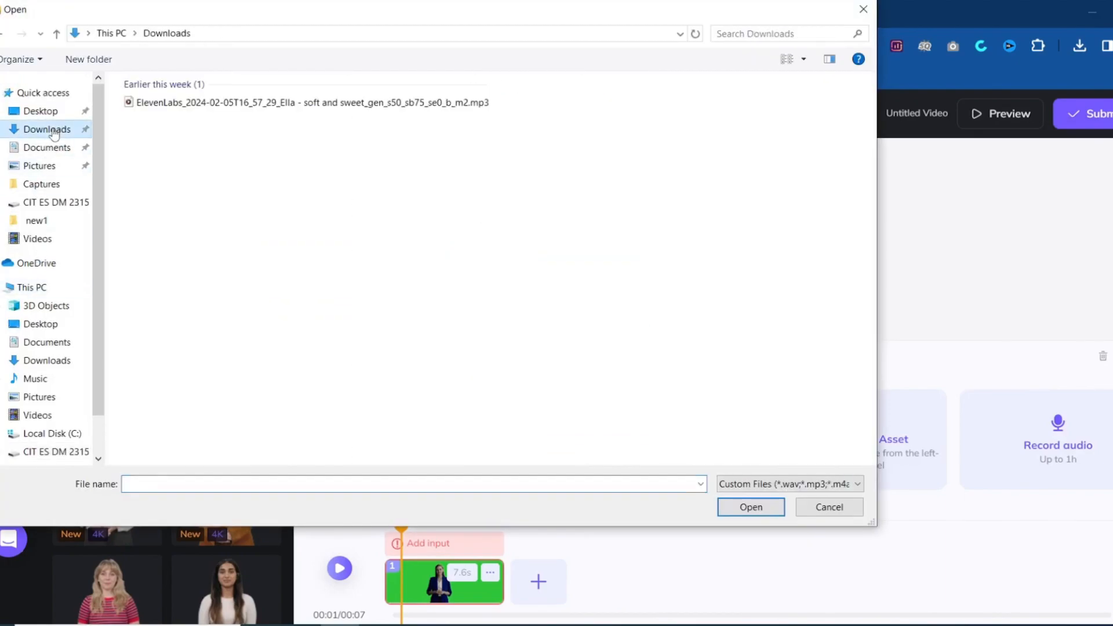
left_click(46, 94)
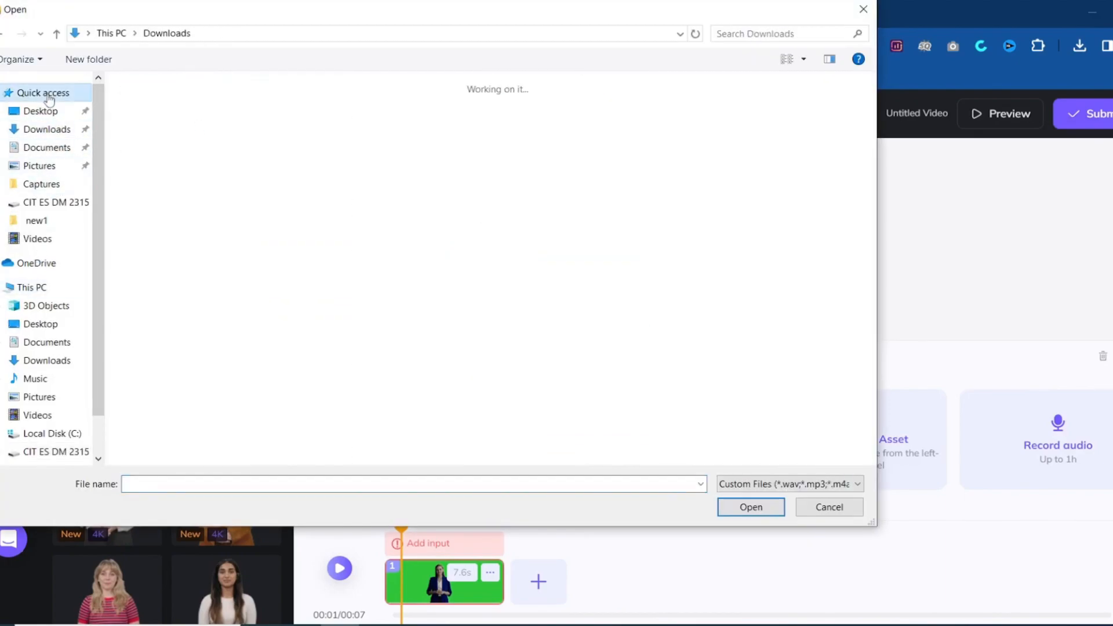
left_click(296, 102)
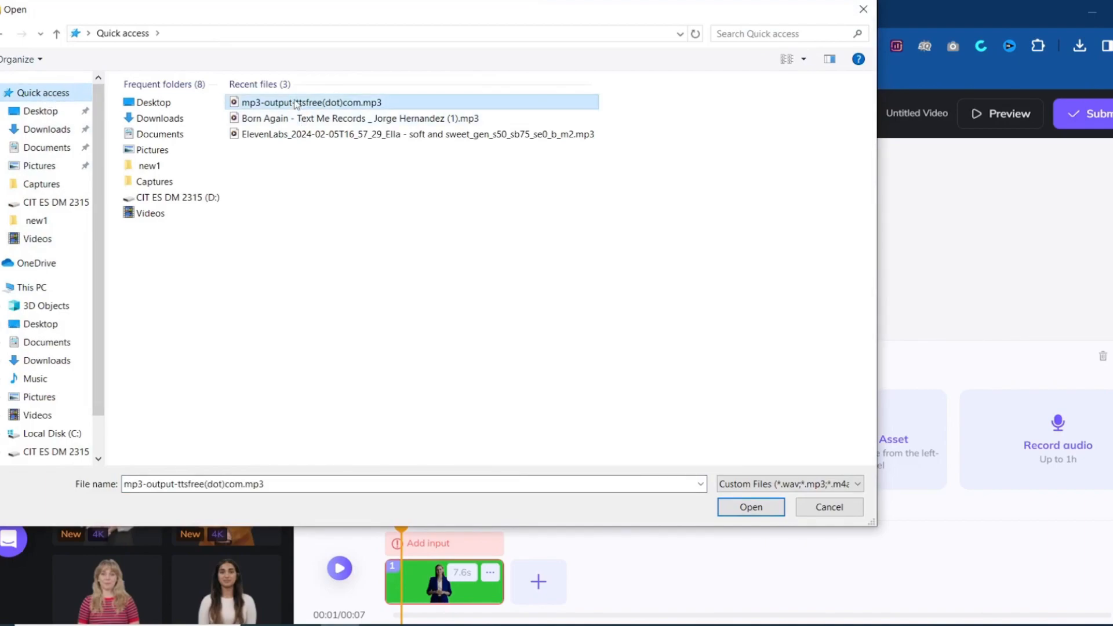
left_click(753, 508)
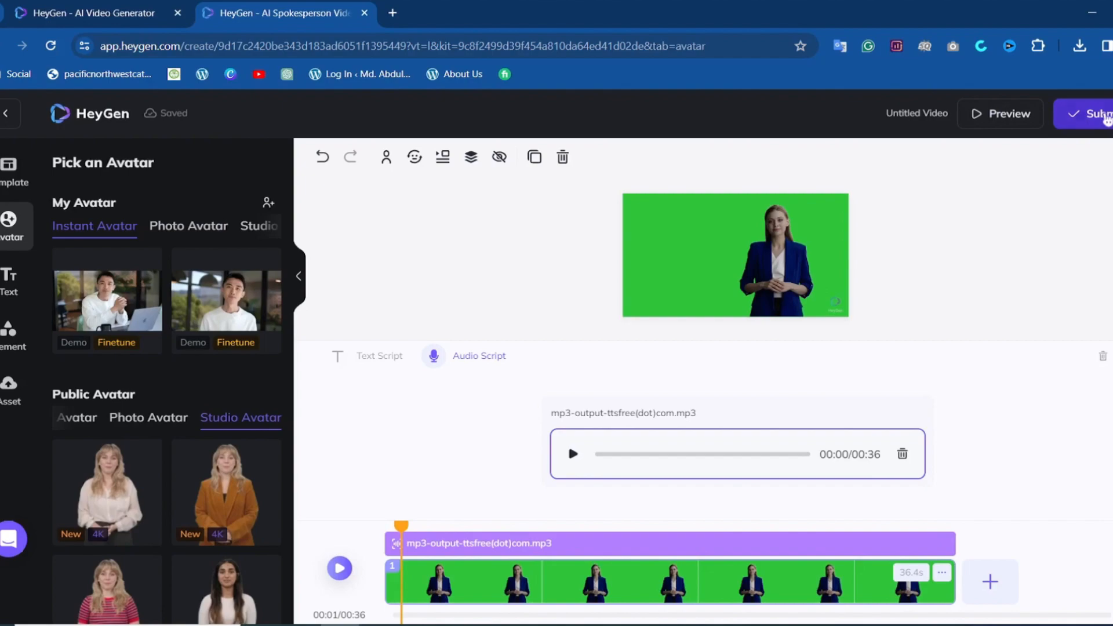
- Submit the video for rendering and confirm spending the credit
left_click(1108, 119)
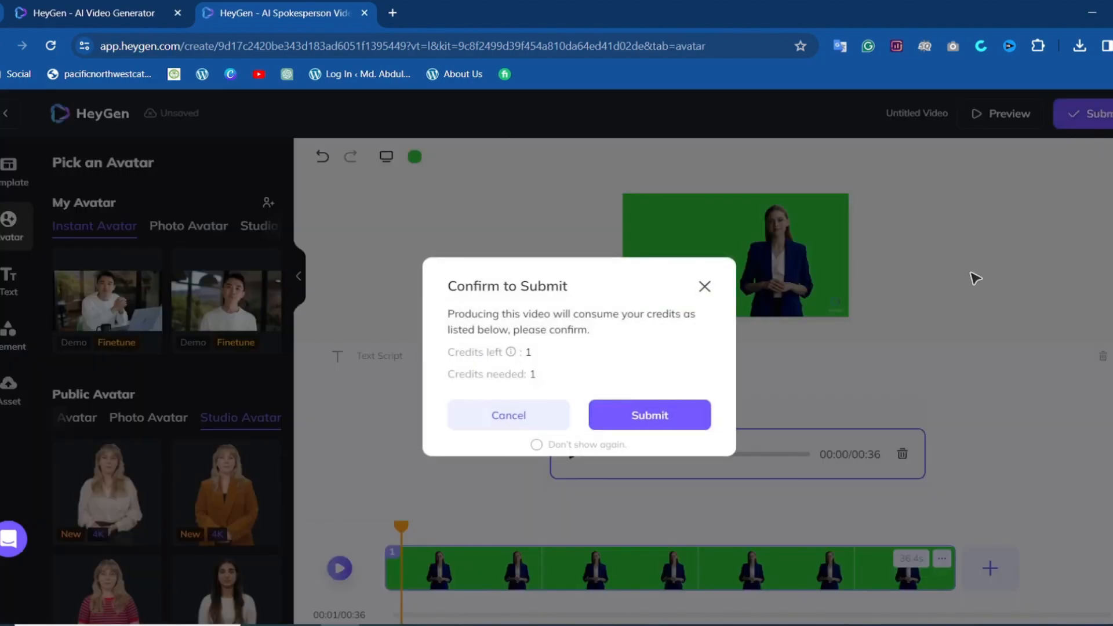
left_click(654, 419)
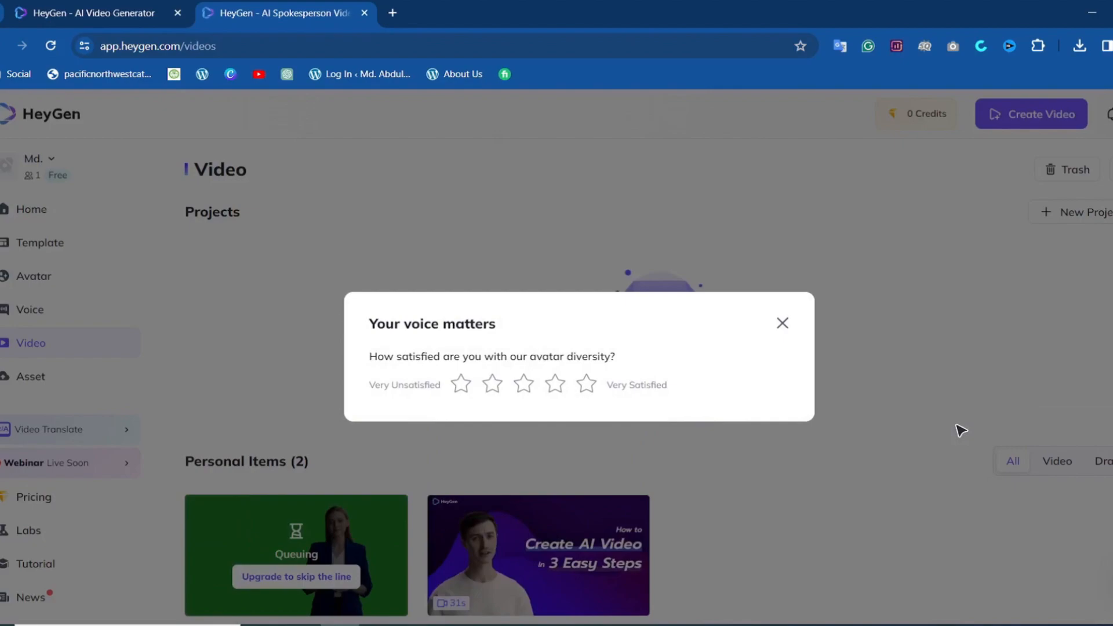
- Rate the avatar diversity five stars and submit the feedback survey requesting More styles options
left_click(588, 385)
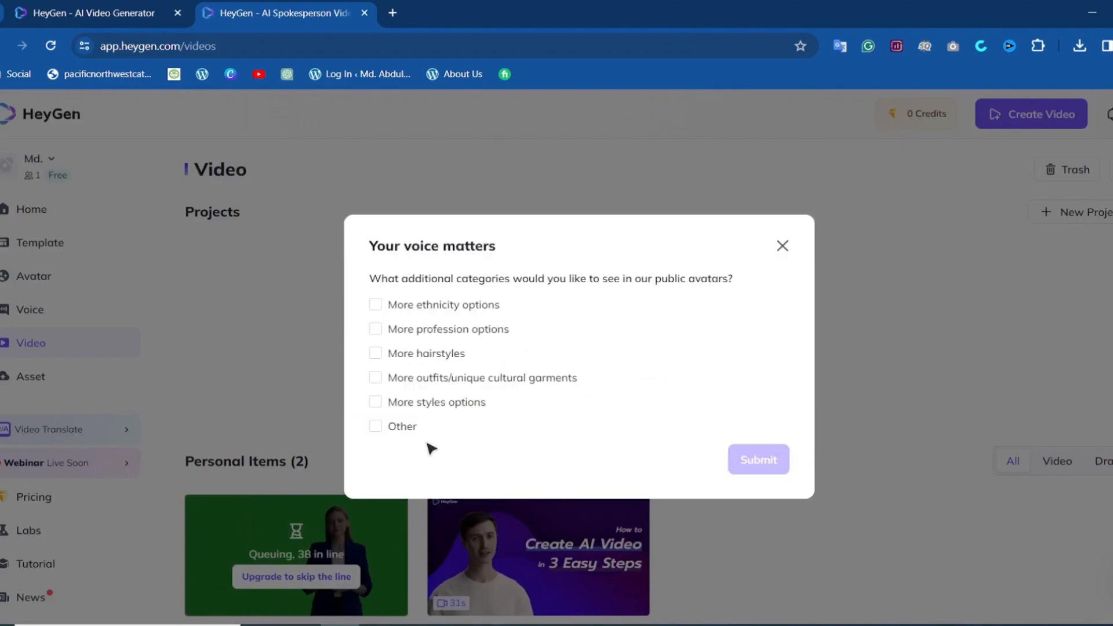
left_click(375, 403)
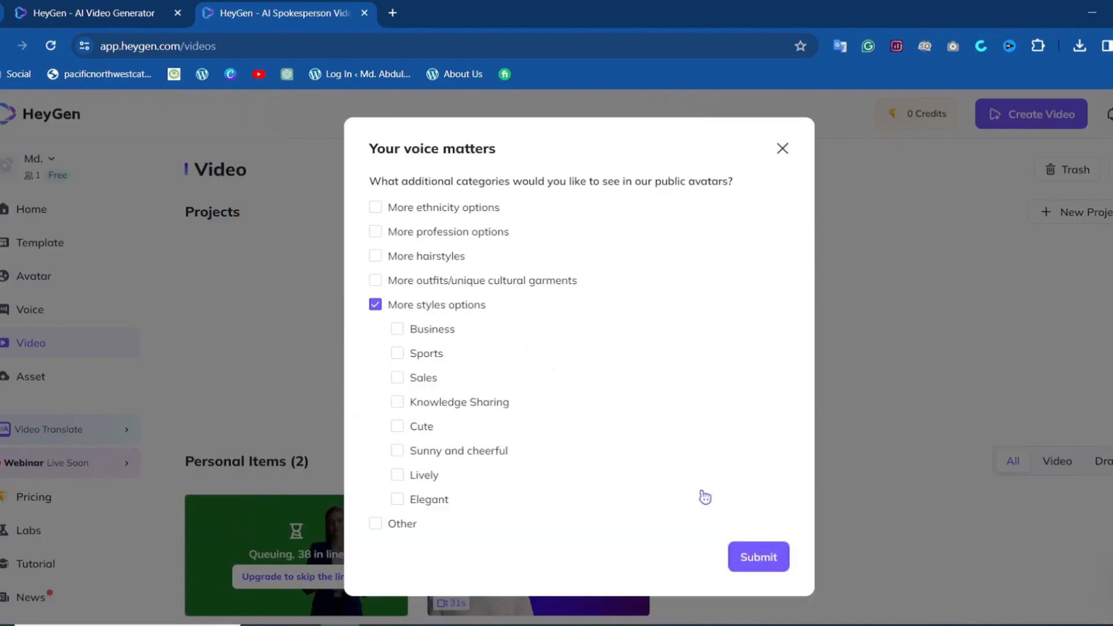
left_click(758, 557)
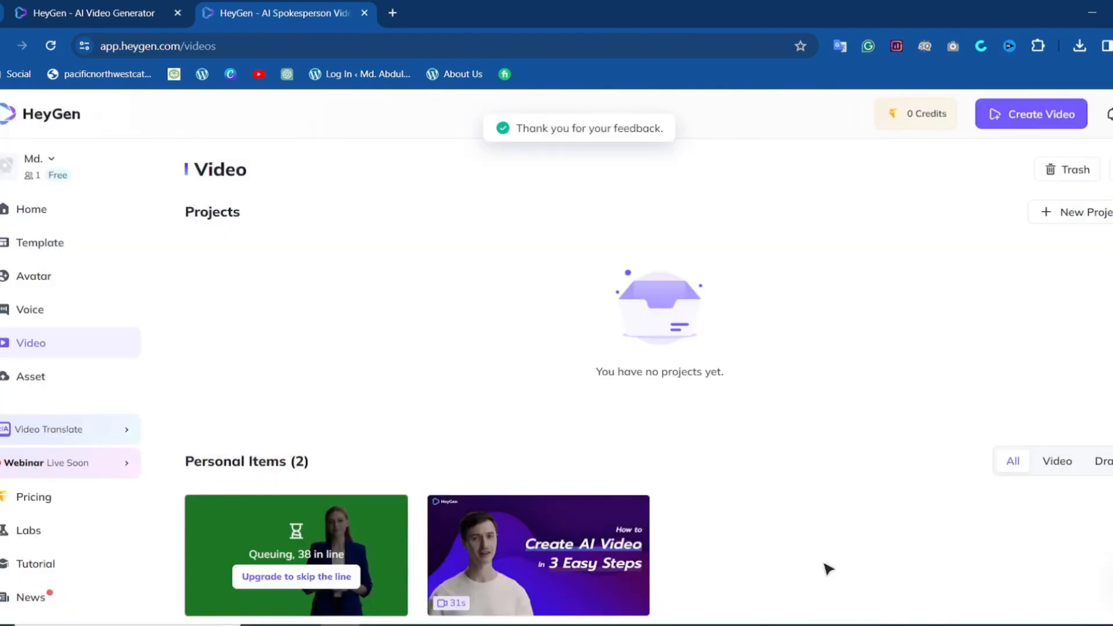
- Download the rendered green-background video to the Desktop as "green screen news Video.mp4"
scroll(803, 544, "down", 2)
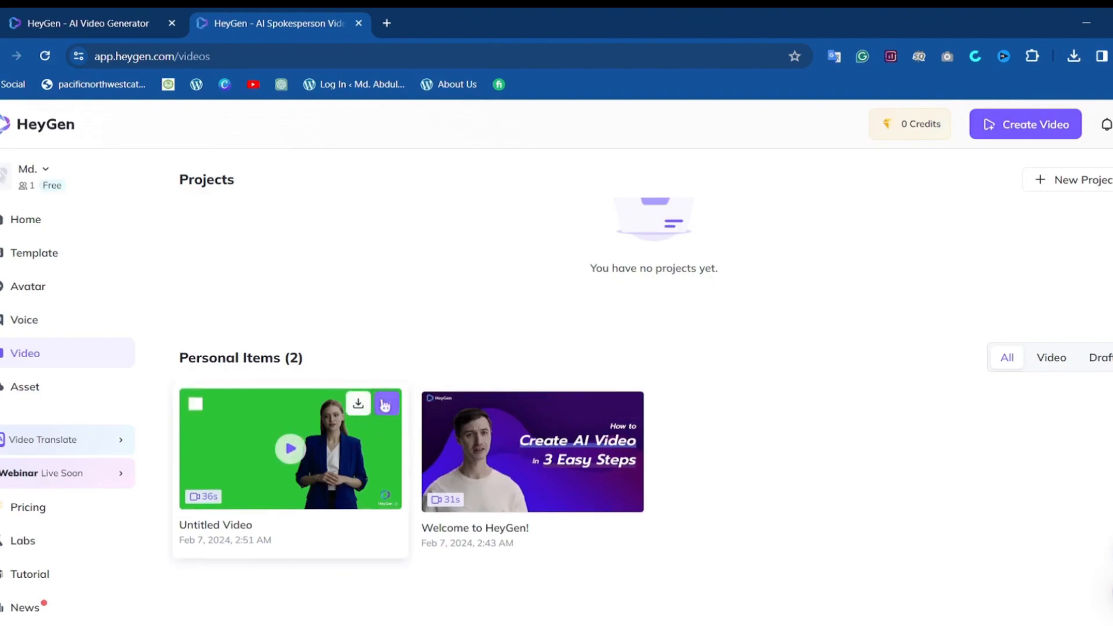
left_click(358, 406)
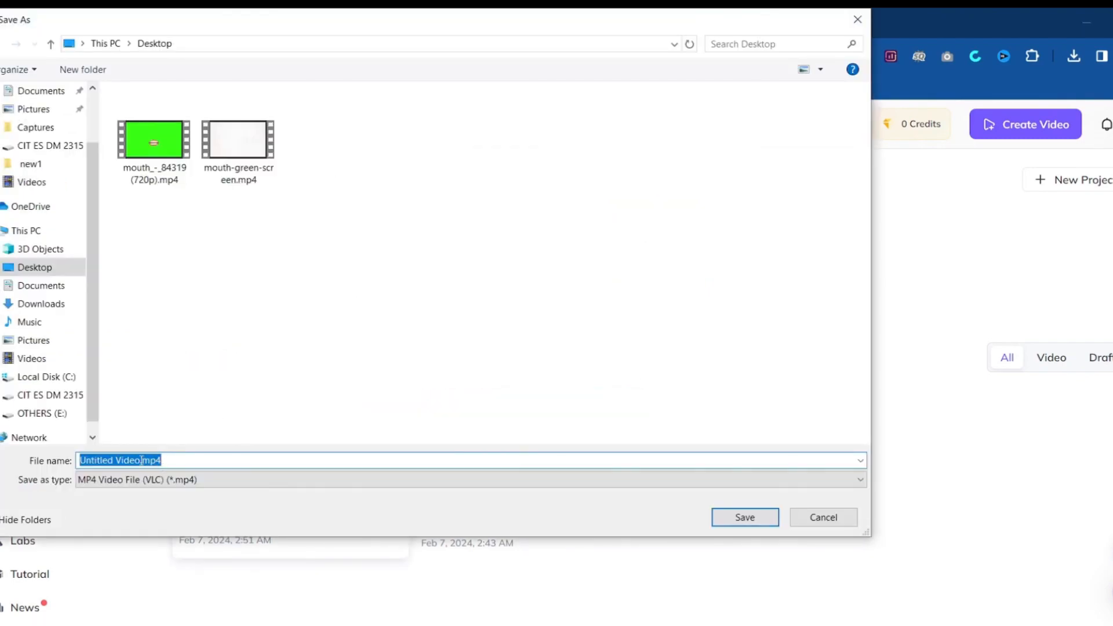
left_click(114, 460)
key("BackSpace")
key("BackSpace")
key("BackSpace")
key("BackSpace")
key("BackSpace")
key("BackSpace")
key("BackSpace")
key("BackSpace")
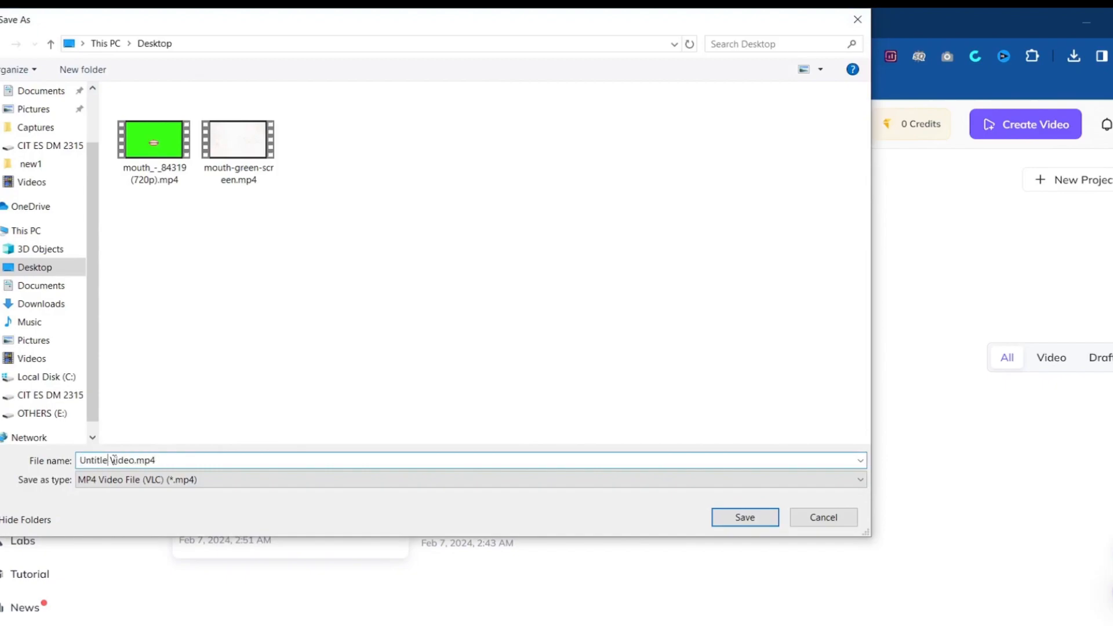
type("green screen news")
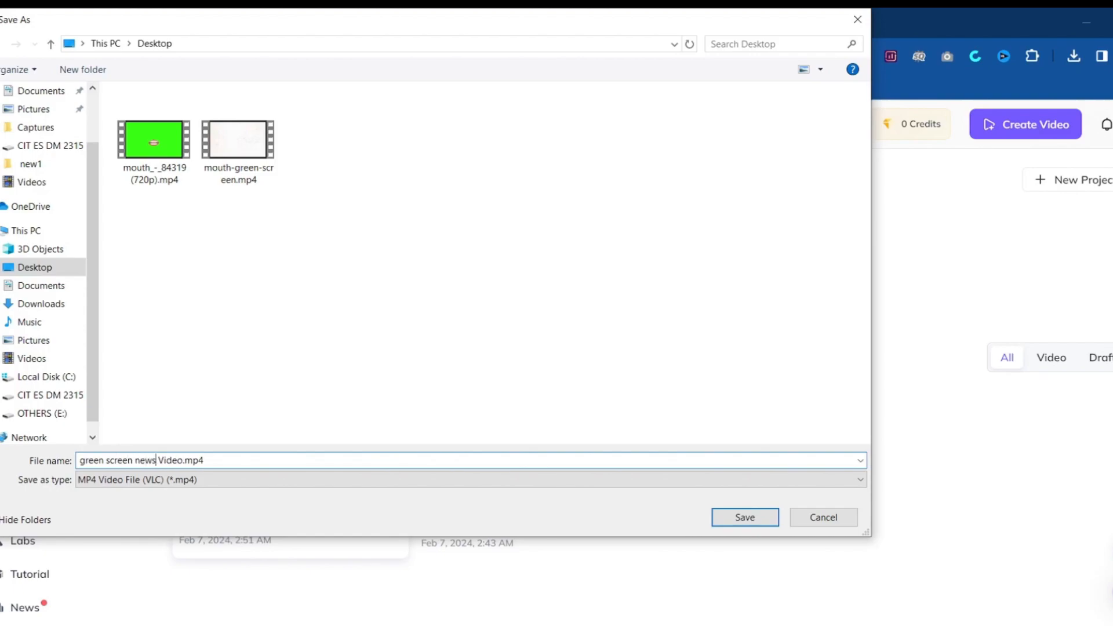
key("Return")
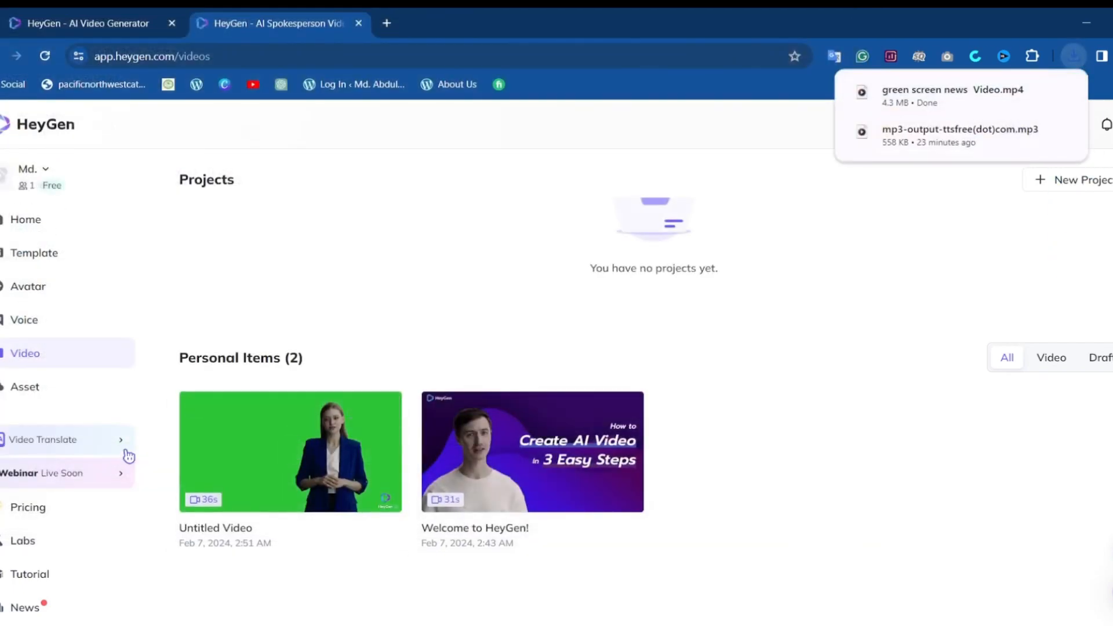
- Open the rendered green-background video and play it to check the presenter
left_click(292, 452)
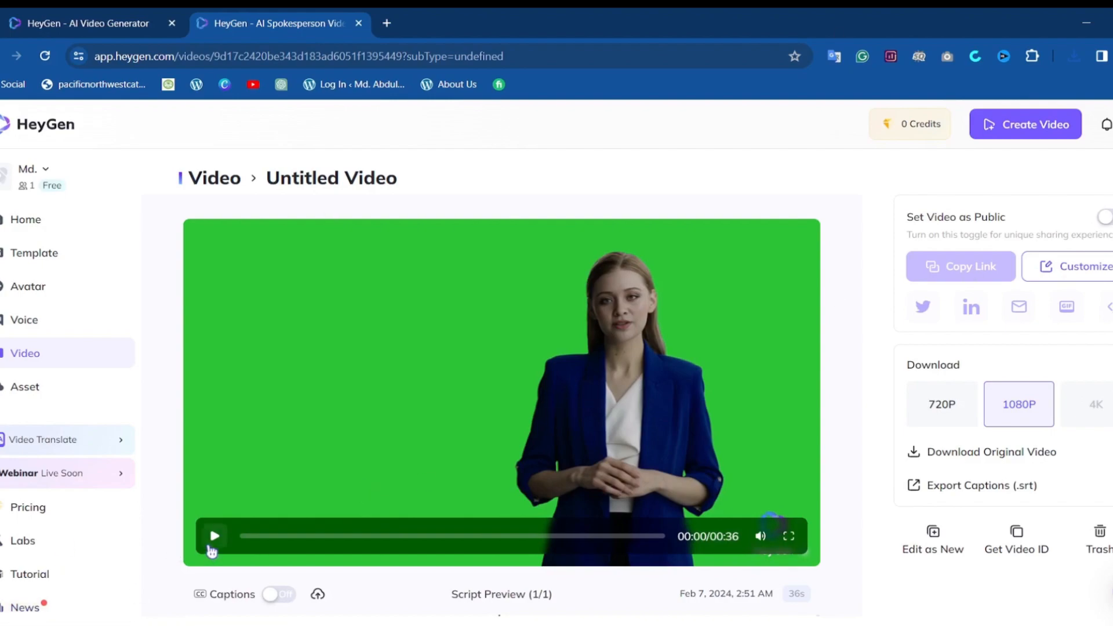
left_click(215, 536)
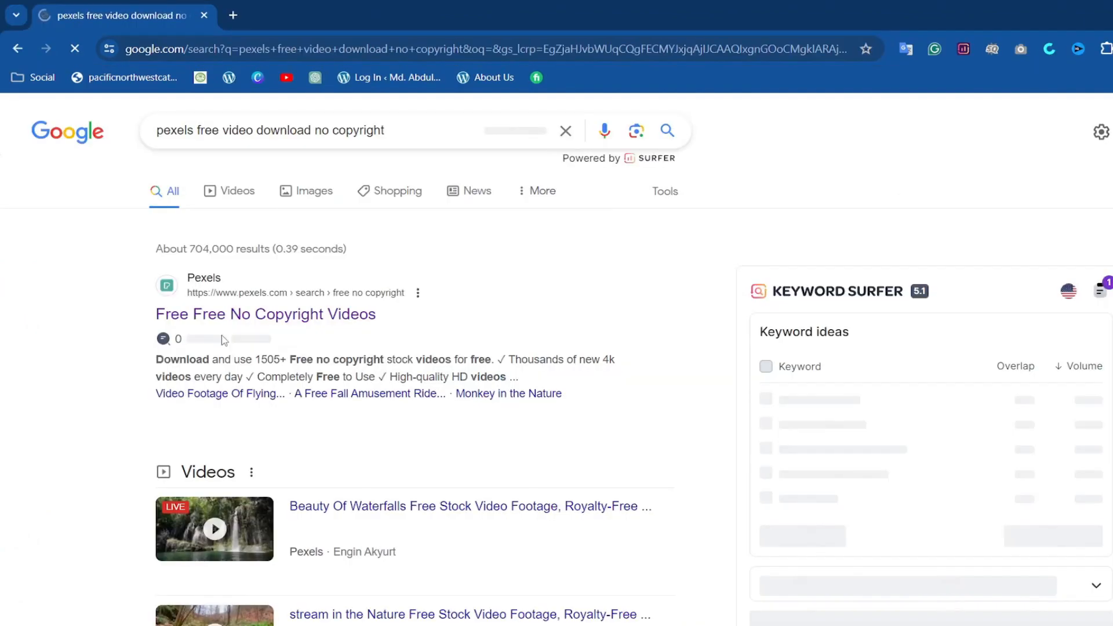
- Open the Pexels free no copyright videos page from the search results and search its videos for "myanmar army"
left_click(261, 316)
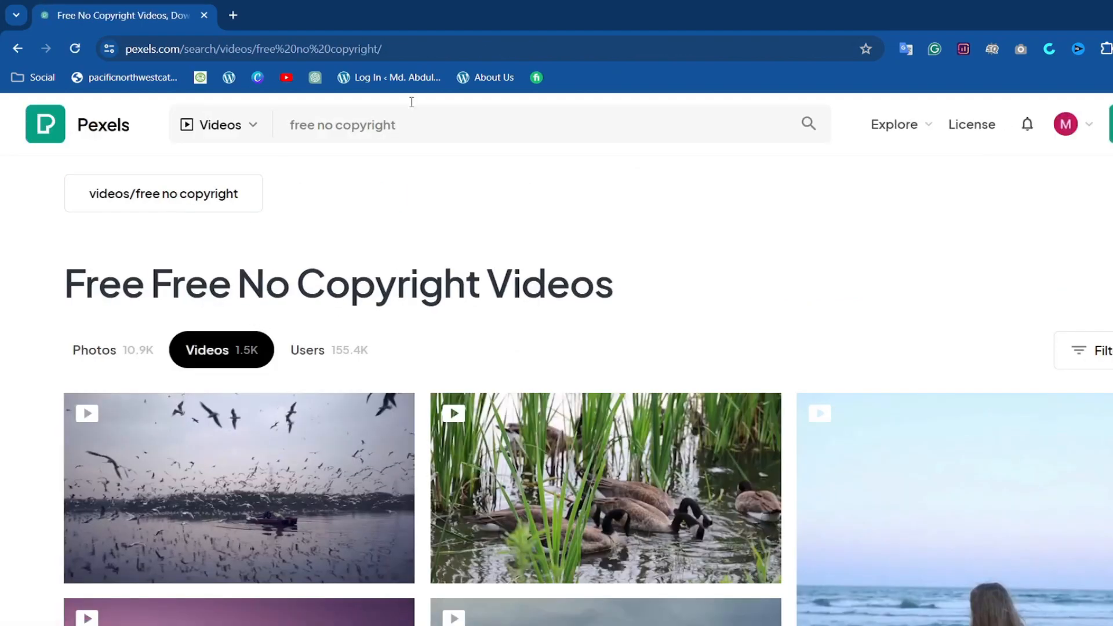
left_click(417, 126)
key("BackSpace")
key("BackSpace")
key("BackSpace")
key("BackSpace")
key("BackSpace")
key("BackSpace")
key("BackSpace")
key("BackSpace")
key("BackSpace")
key("BackSpace")
key("BackSpace")
key("BackSpace")
key("BackSpace")
key("BackSpace")
key("BackSpace")
key("BackSpace")
key("BackSpace")
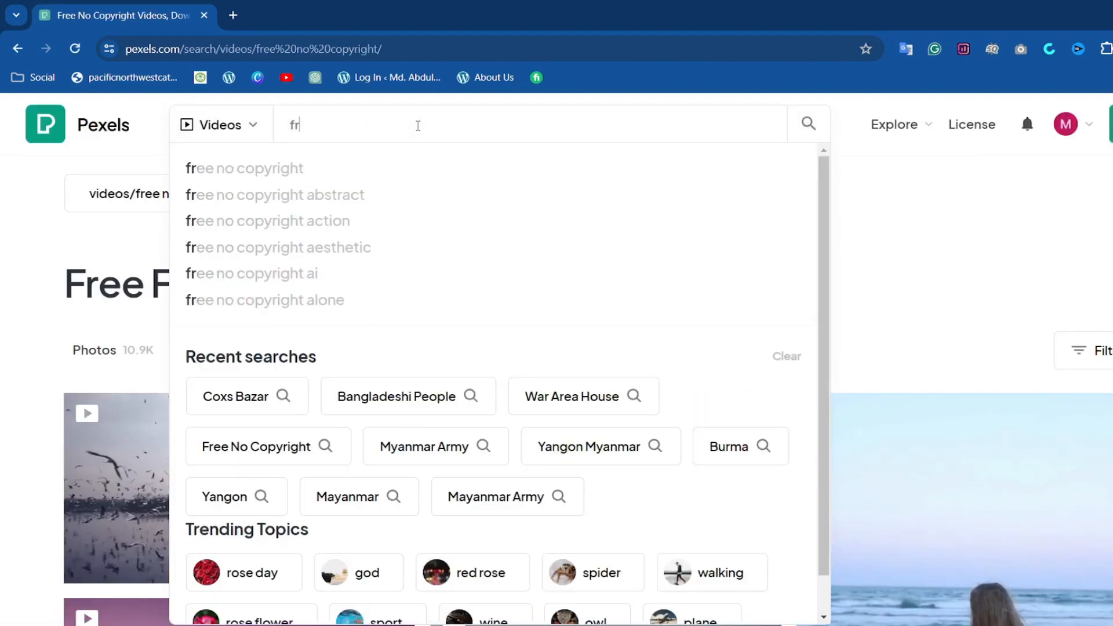
type("MAY")
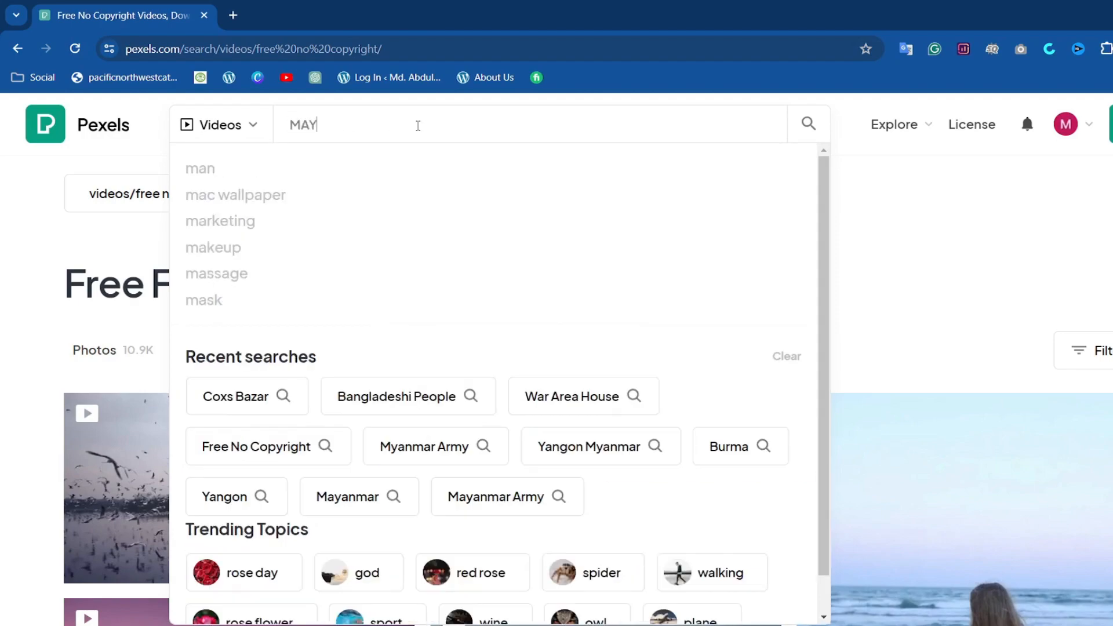
type("ANMAR")
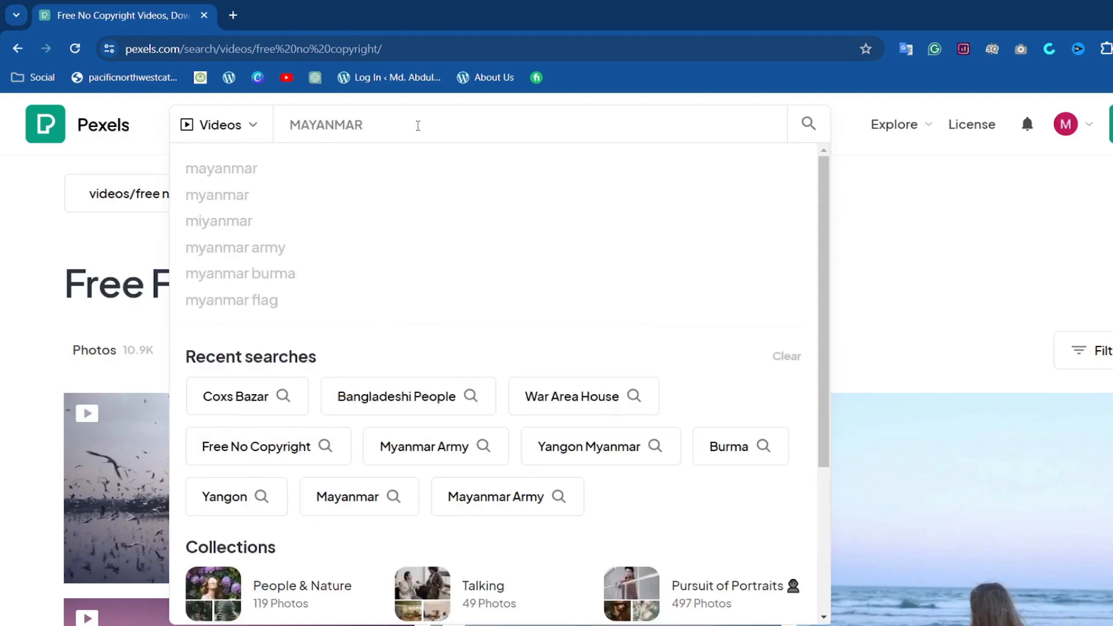
left_click(273, 249)
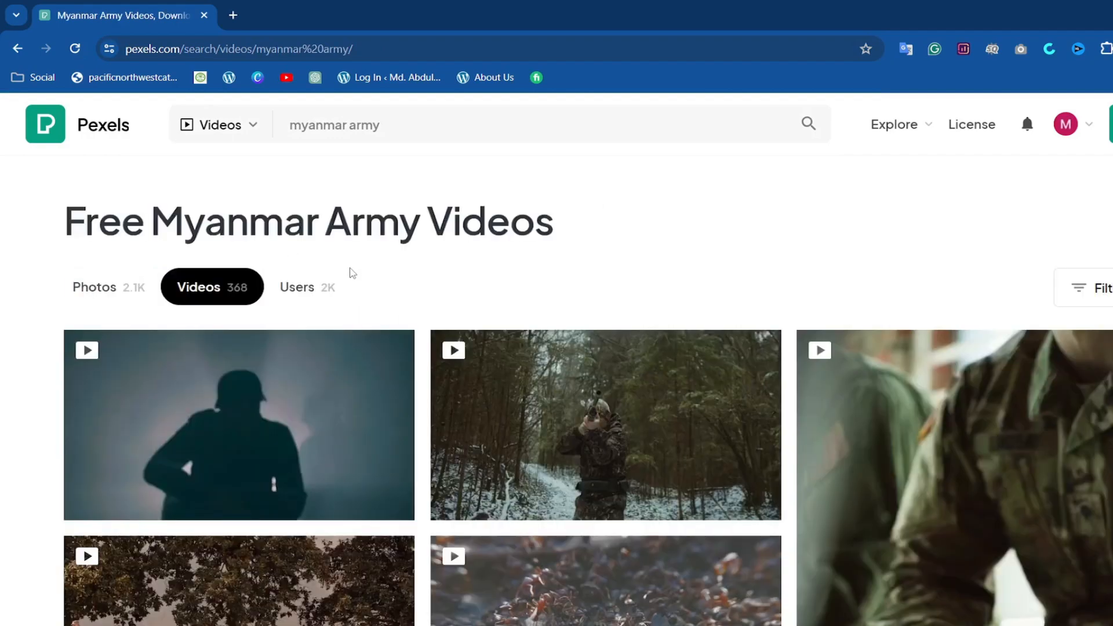
- Browse the Myanmar army video results for footage that suits the news story
scroll(239, 319, "down", 3)
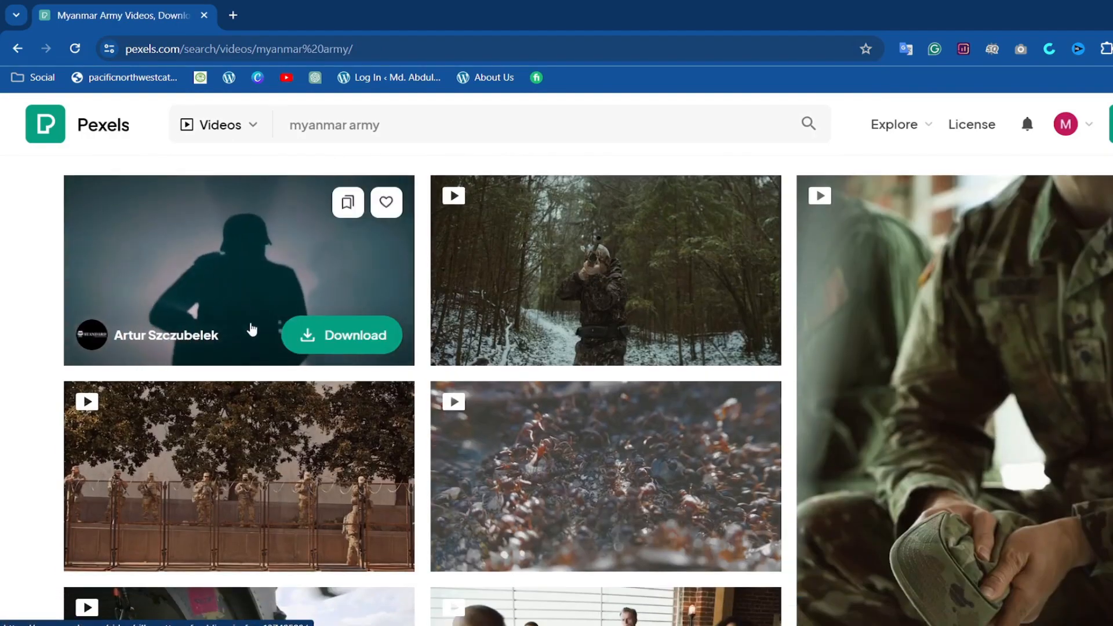
scroll(531, 390, "down", 2)
scroll(532, 390, "down", 10)
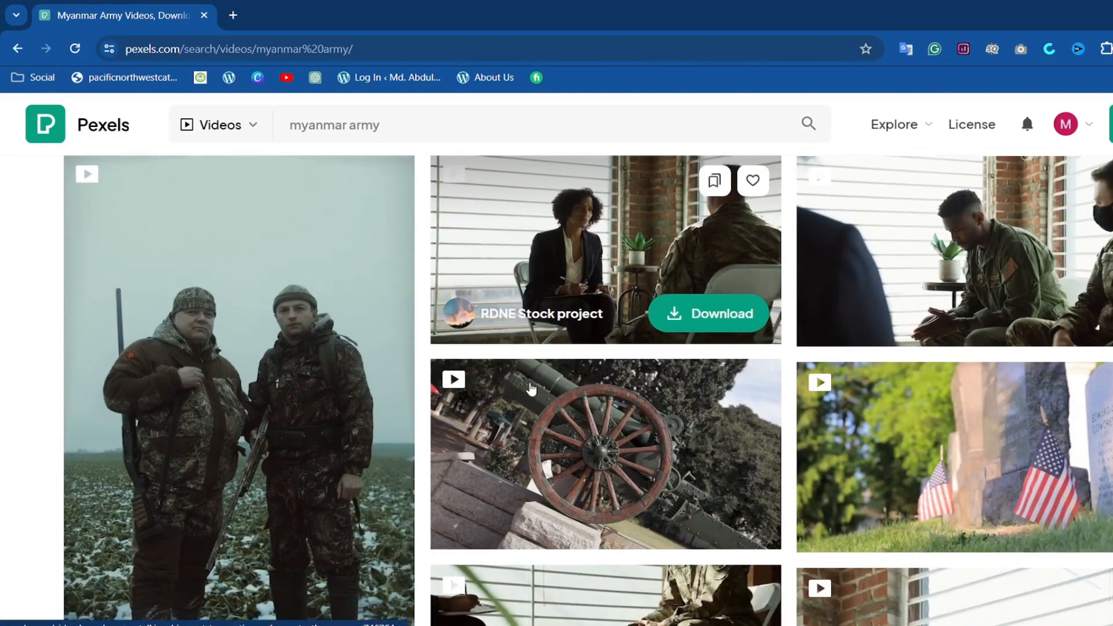
scroll(532, 389, "down", 8)
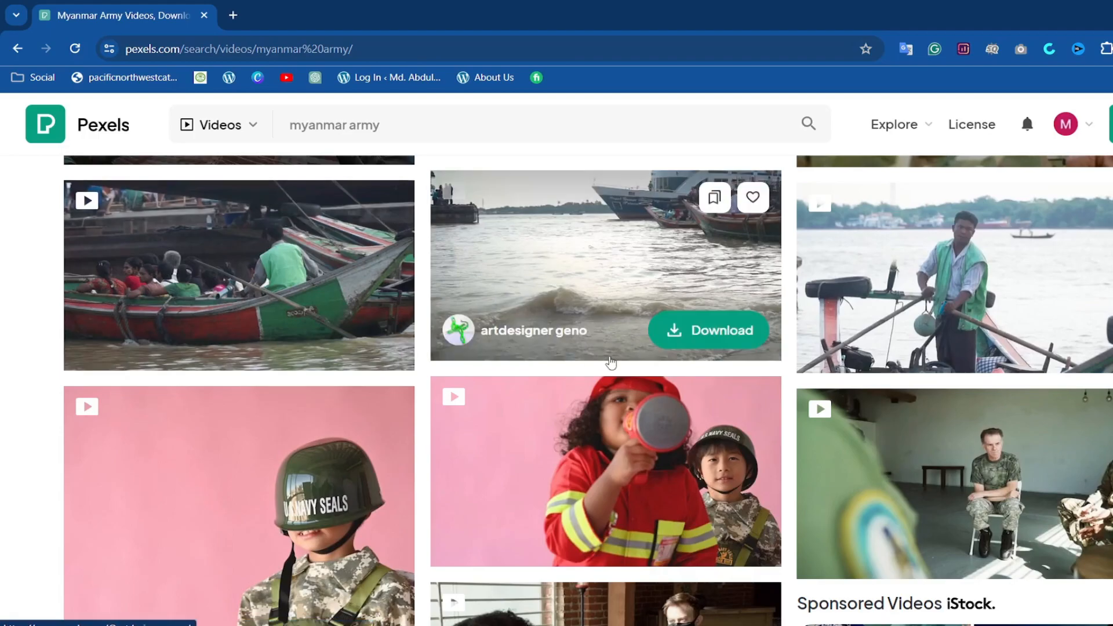
scroll(610, 361, "down", 8)
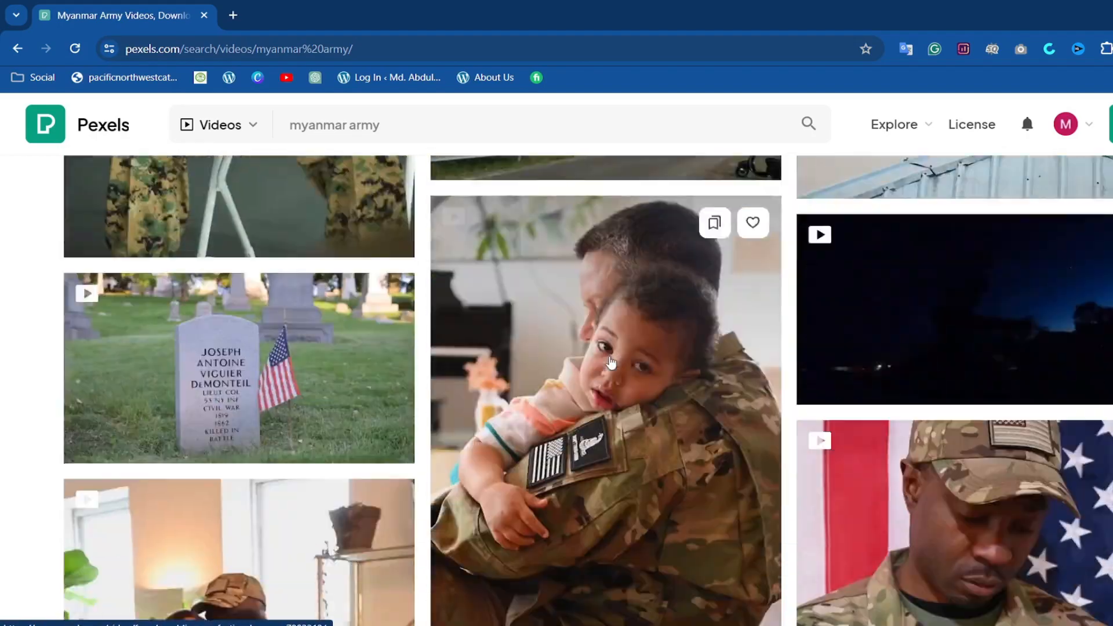
scroll(610, 362, "down", 15)
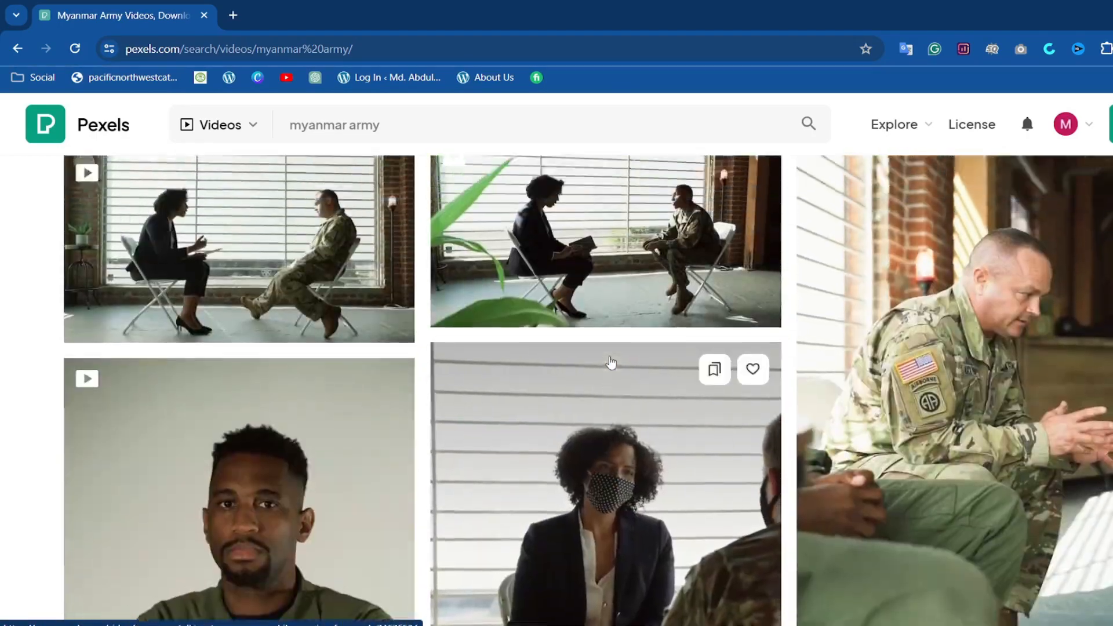
- Find the silhouettes of soldiers in fog video among the Myanmar army results and save its free download
scroll(611, 362, "down", 15)
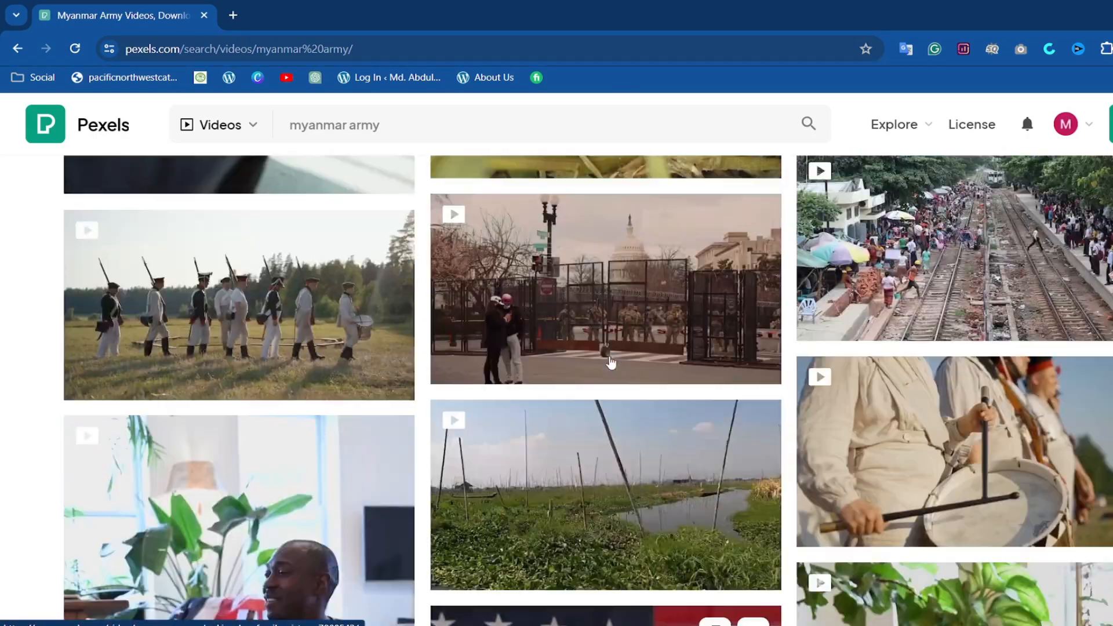
scroll(610, 362, "down", 15)
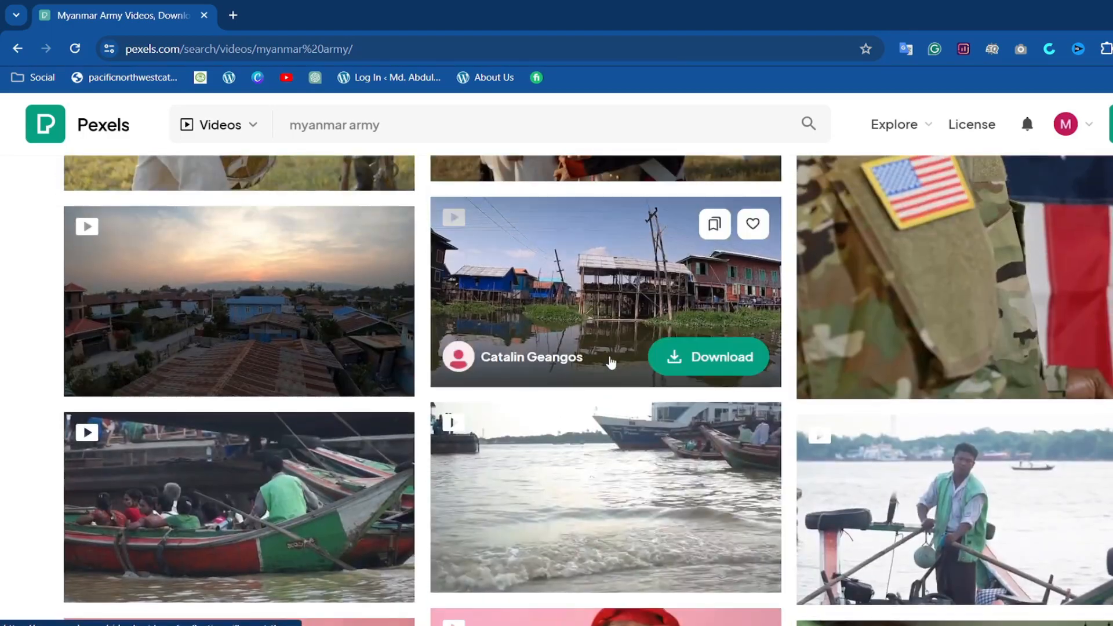
scroll(610, 361, "up", 10)
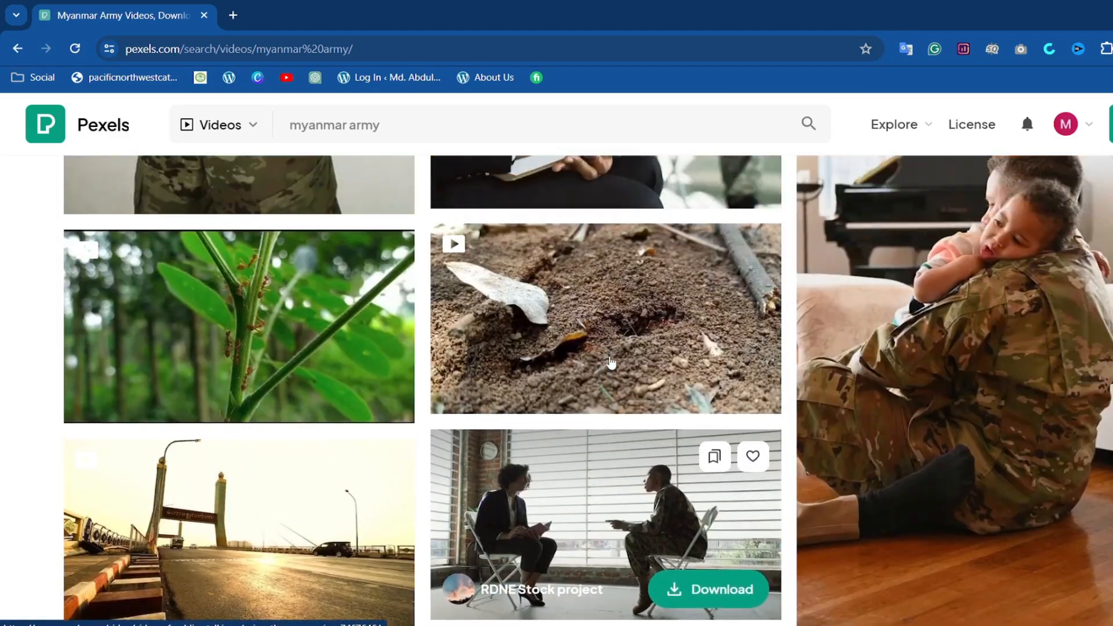
scroll(611, 362, "up", 10)
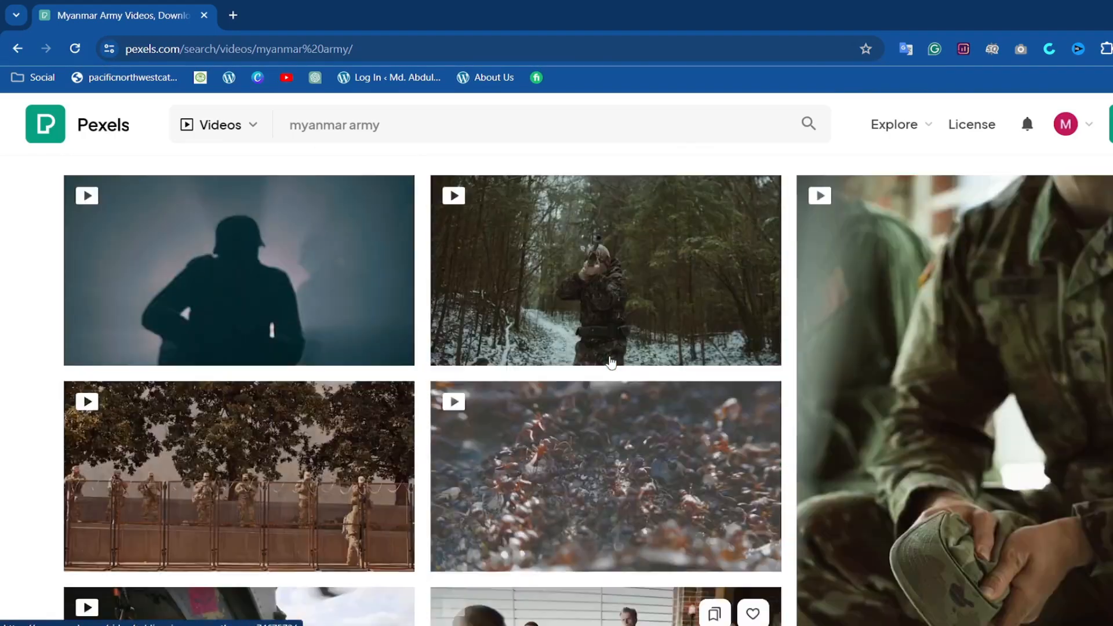
scroll(611, 362, "up", 3)
left_click(388, 416)
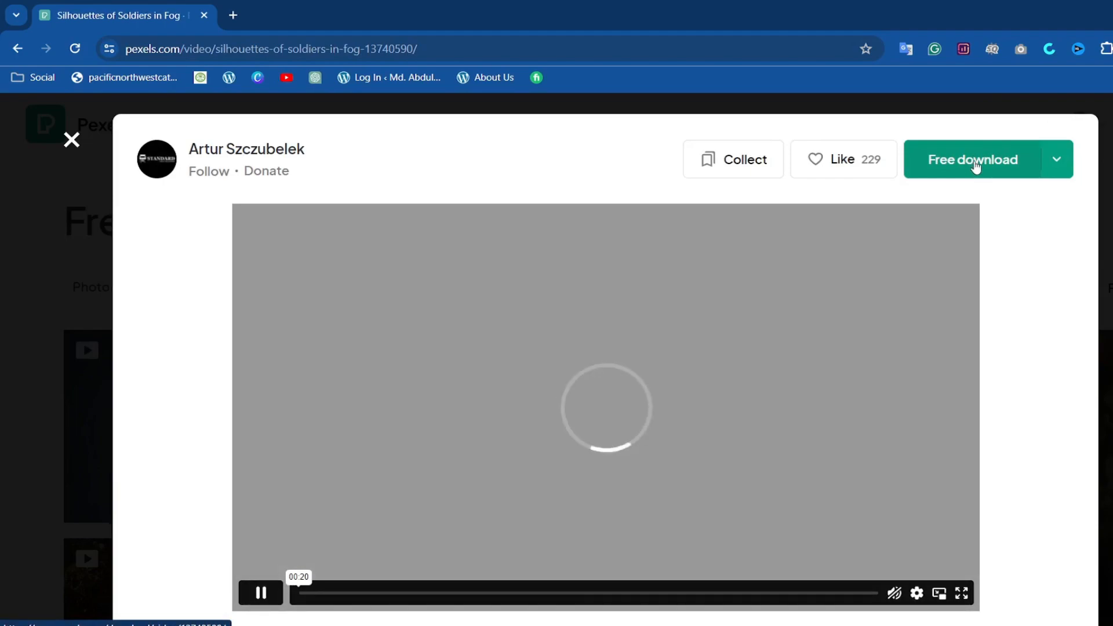
left_click(974, 167)
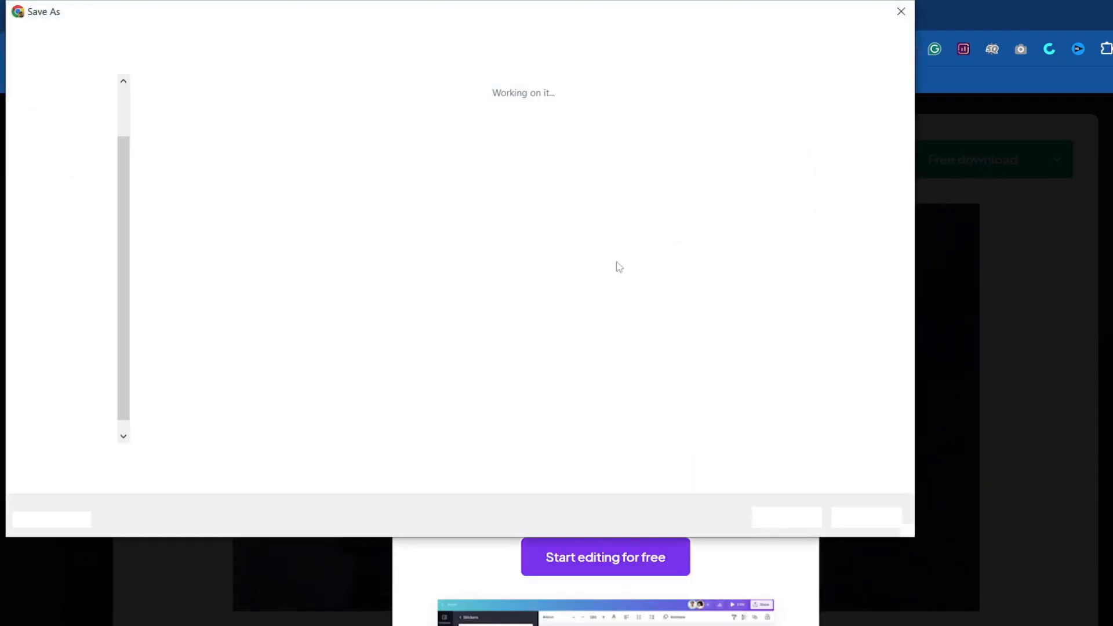
left_click(765, 515)
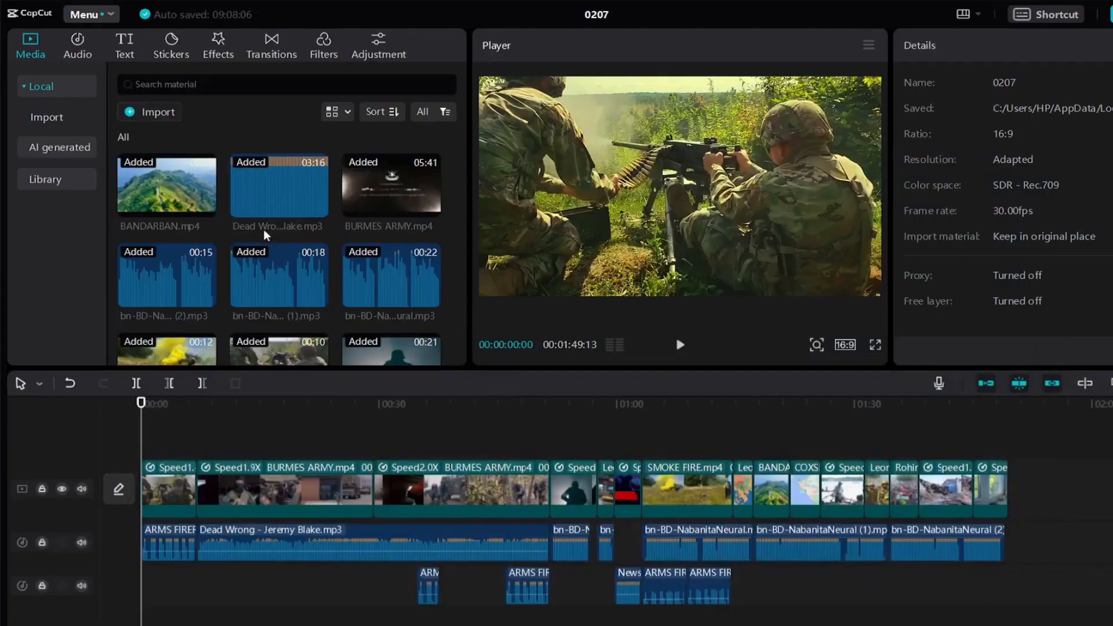
- Switch to the 0207 project in CapCut and insert green screen news Video.mp4 on the main track at 00:00:51:18
scroll(348, 285, "down", 10)
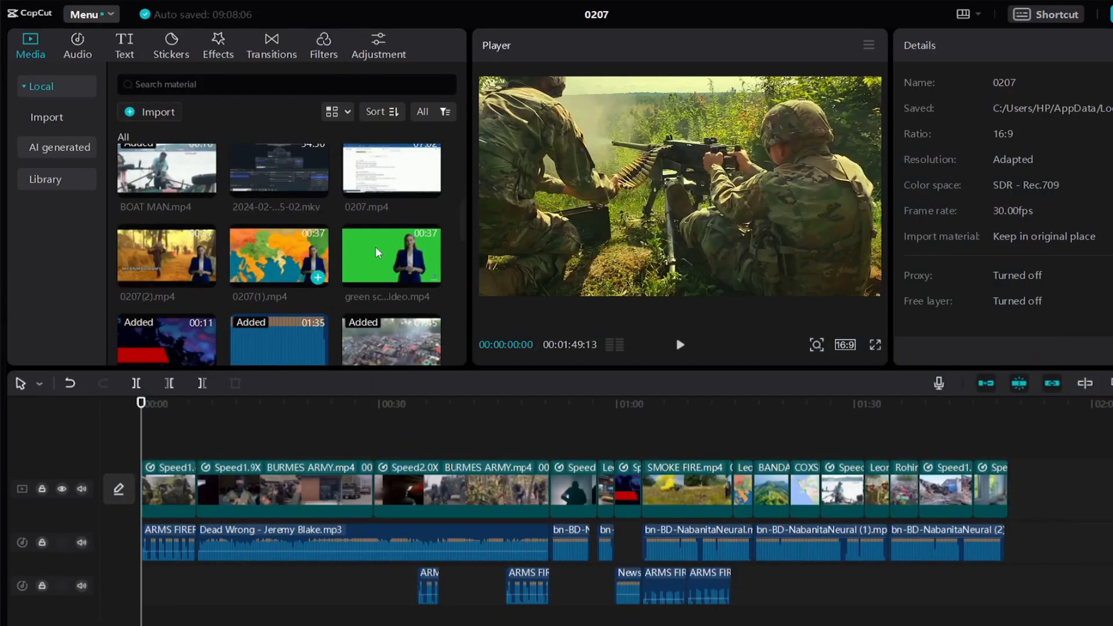
scroll(311, 291, "down", 10)
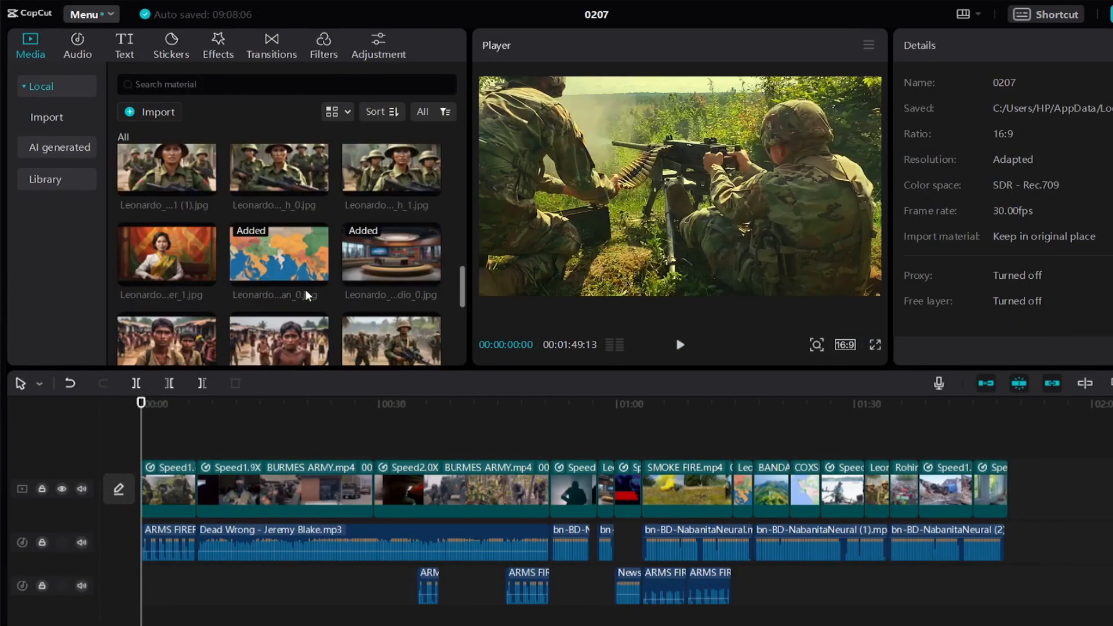
scroll(311, 291, "down", 5)
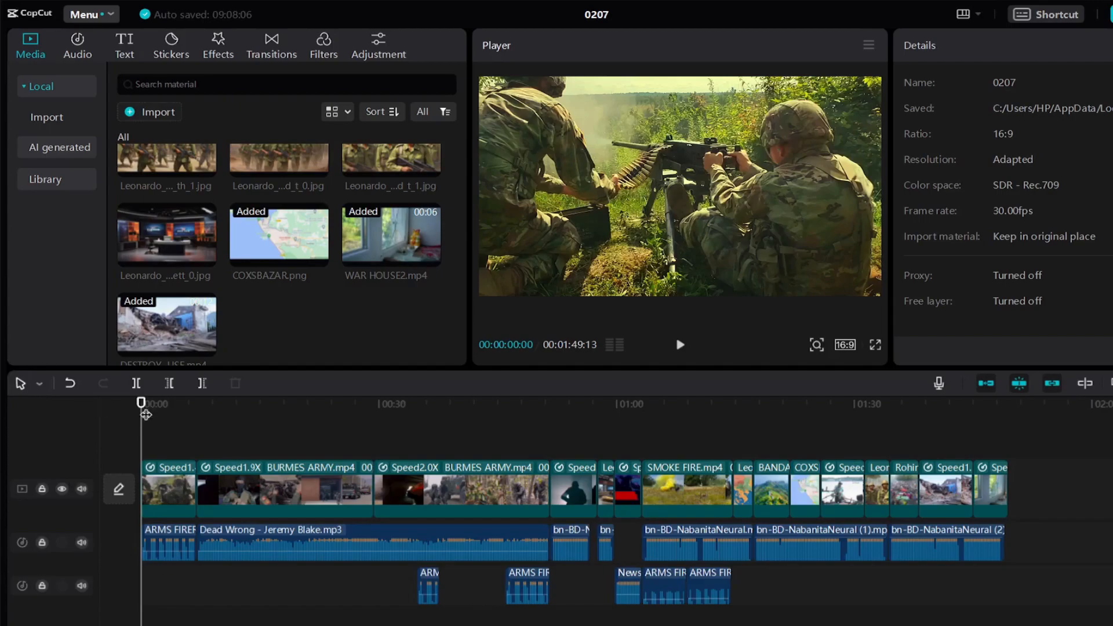
left_click_drag(142, 415, 554, 442)
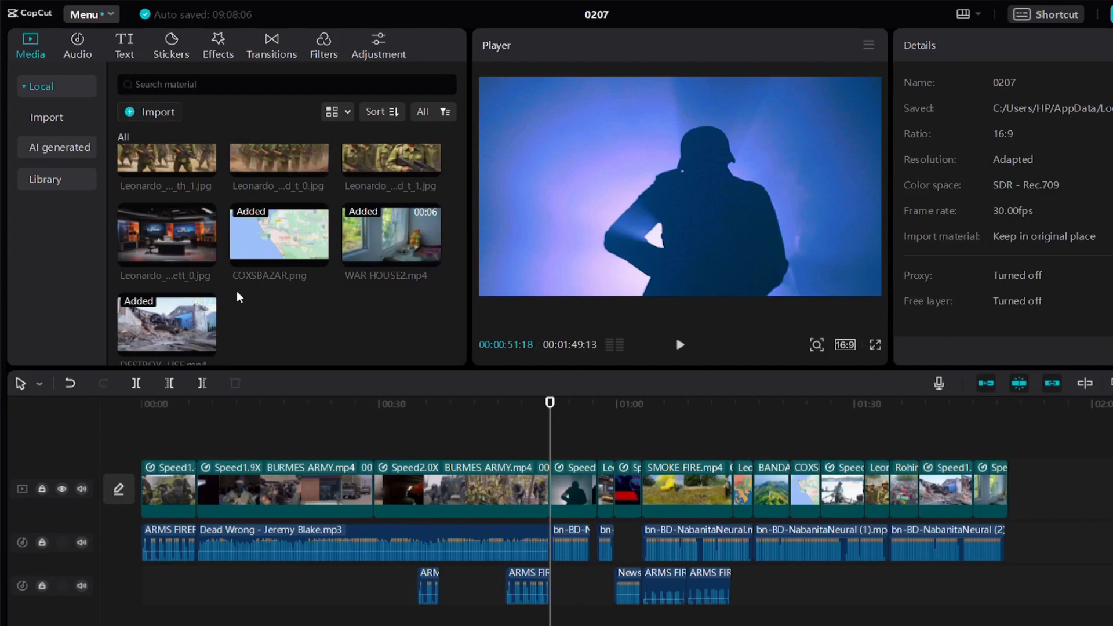
scroll(240, 297, "down", 5)
left_click(429, 279)
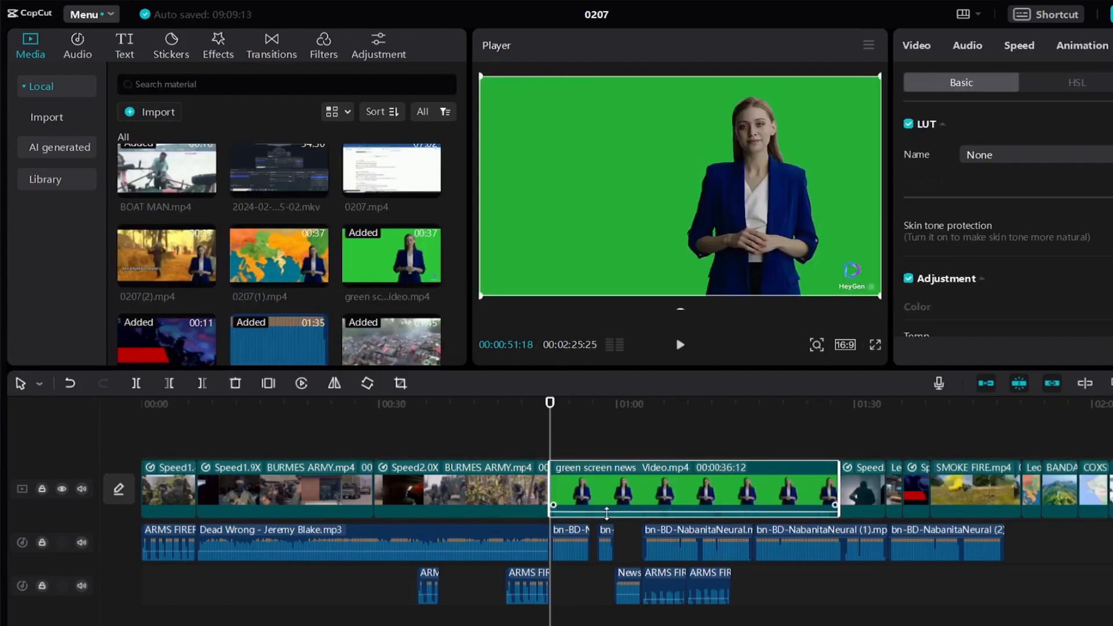
- Separate the audio from the inserted green-screen clip and delete the extracted audio
right_click(609, 513)
left_click(635, 505)
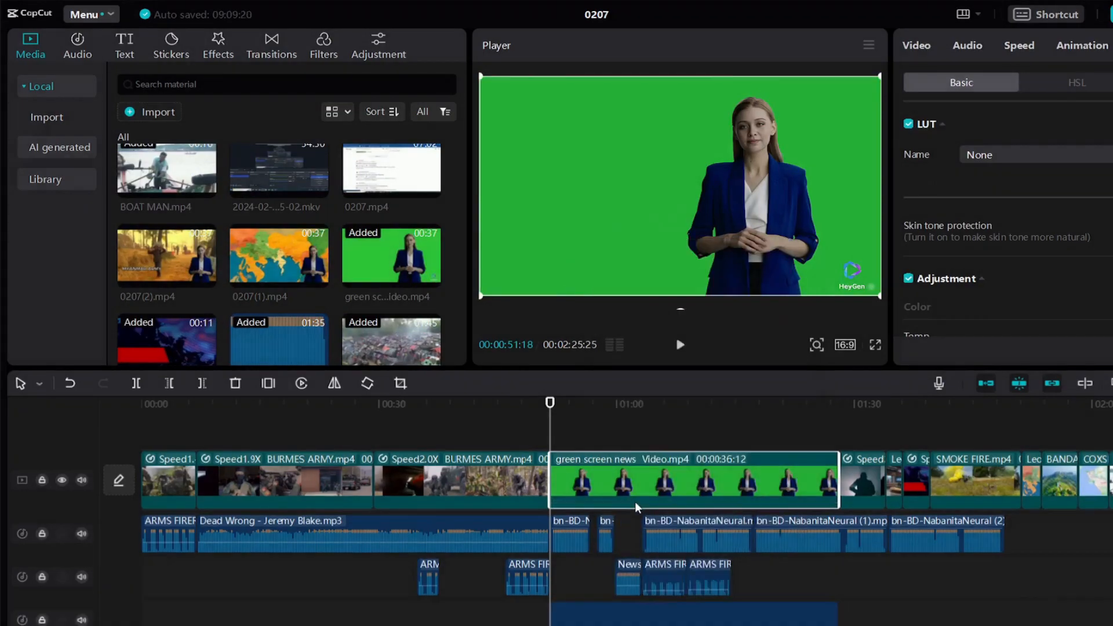
left_click(653, 621)
key("Delete")
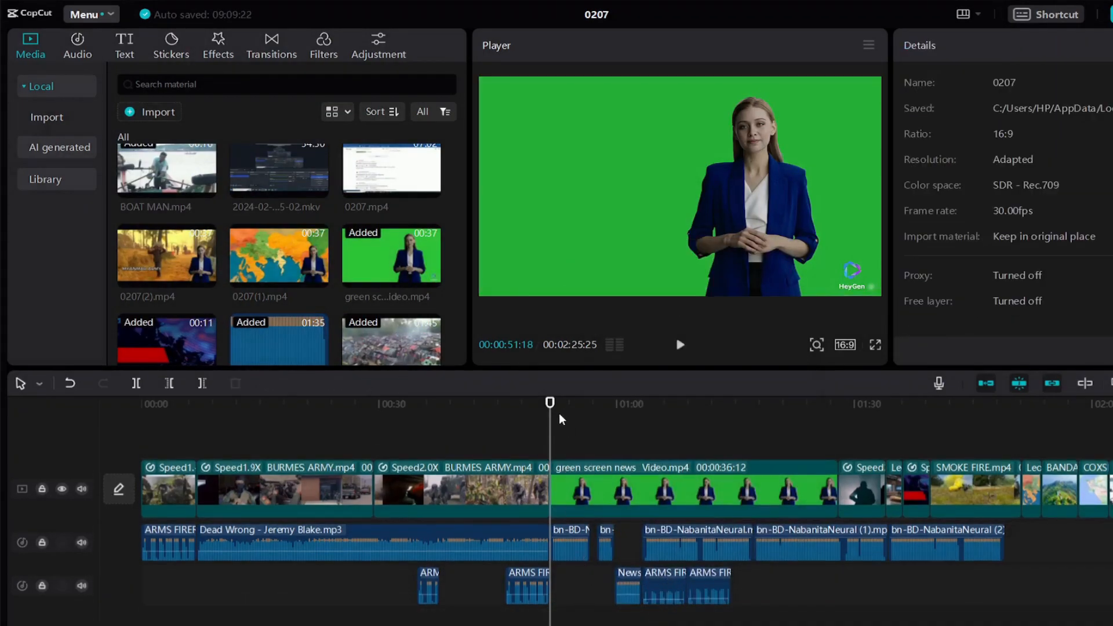
- Split the green-screen clip at 00:00:52:24 and delete the short piece before the cut
left_click_drag(549, 409, 560, 413)
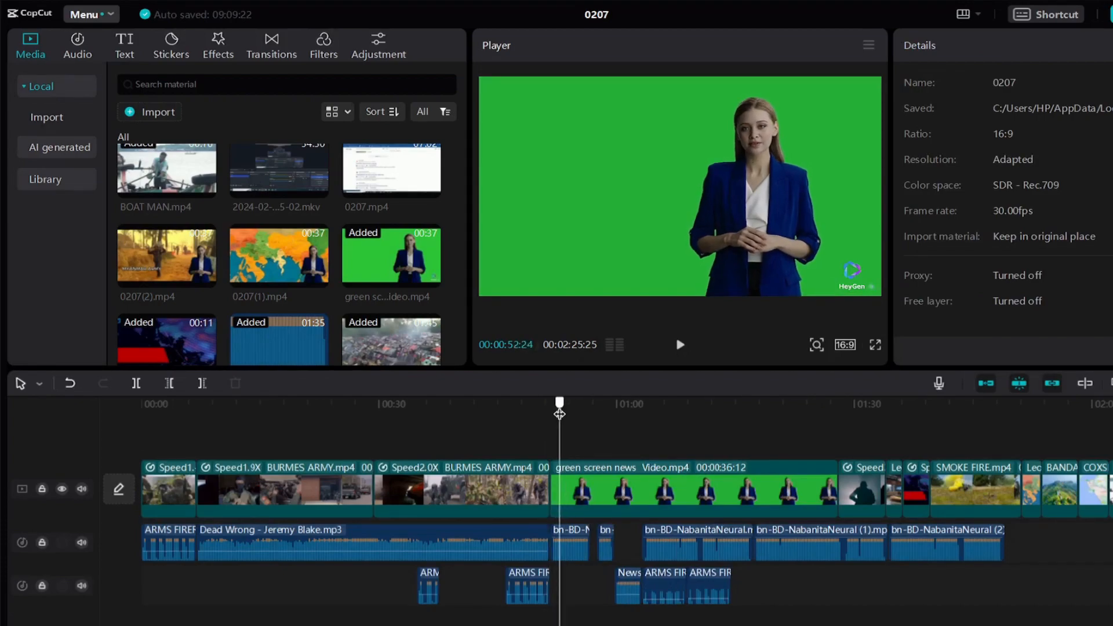
left_click(582, 487)
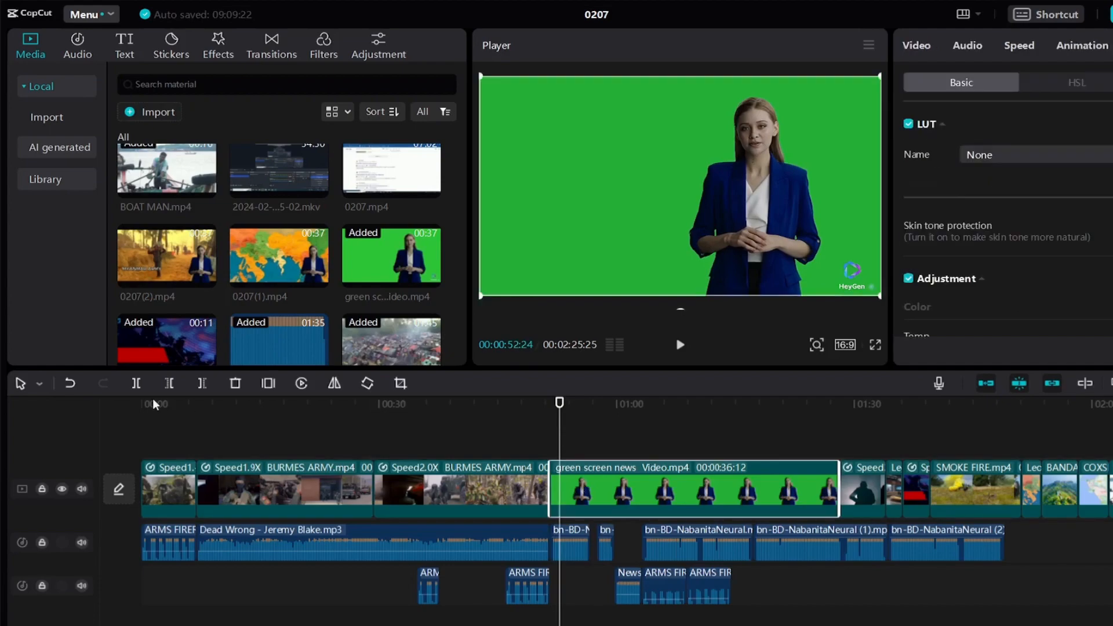
left_click(136, 383)
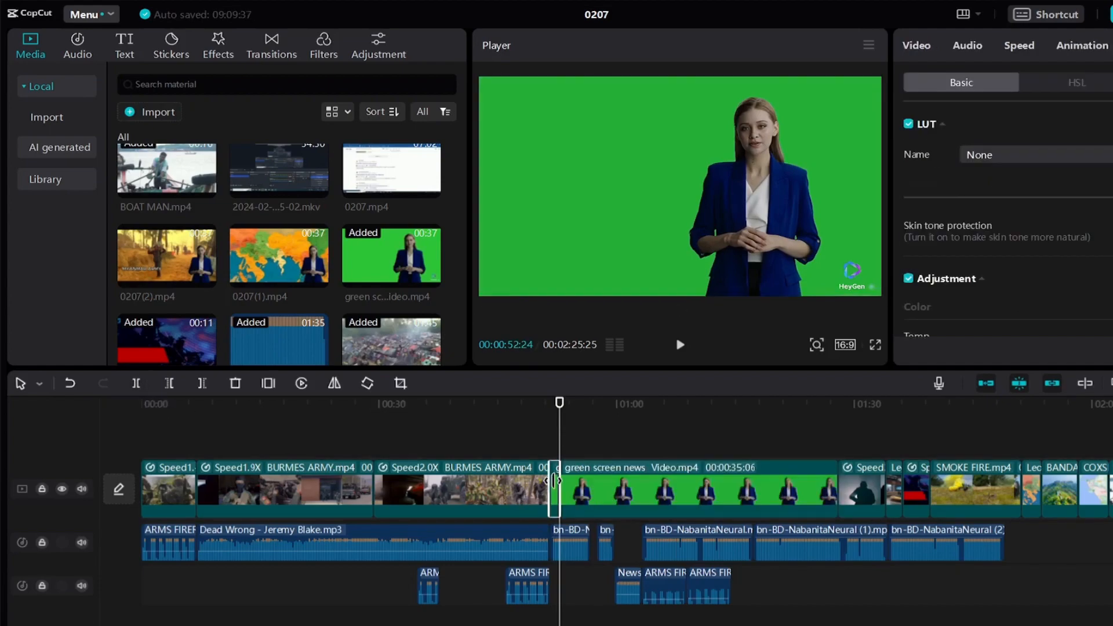
key("Delete")
- Cut off the green-screen clip after 00:00:56:21 and move the kept piece to a track above the main footage, starting at 00:00:51:18
left_click_drag(561, 442, 588, 440)
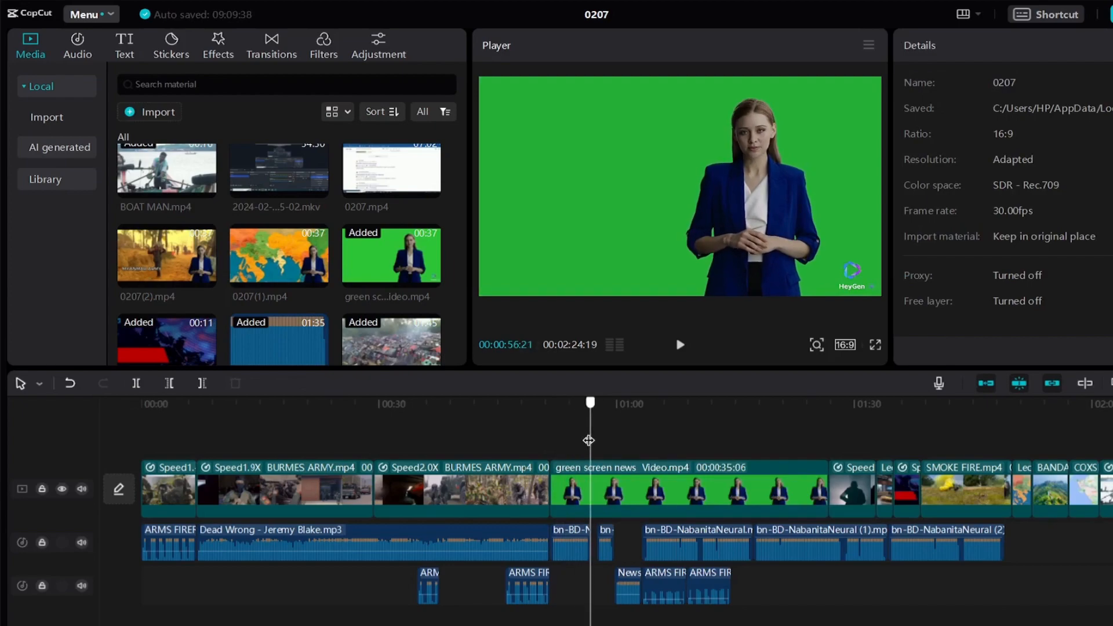
left_click(137, 384)
left_click(733, 501)
key("Delete")
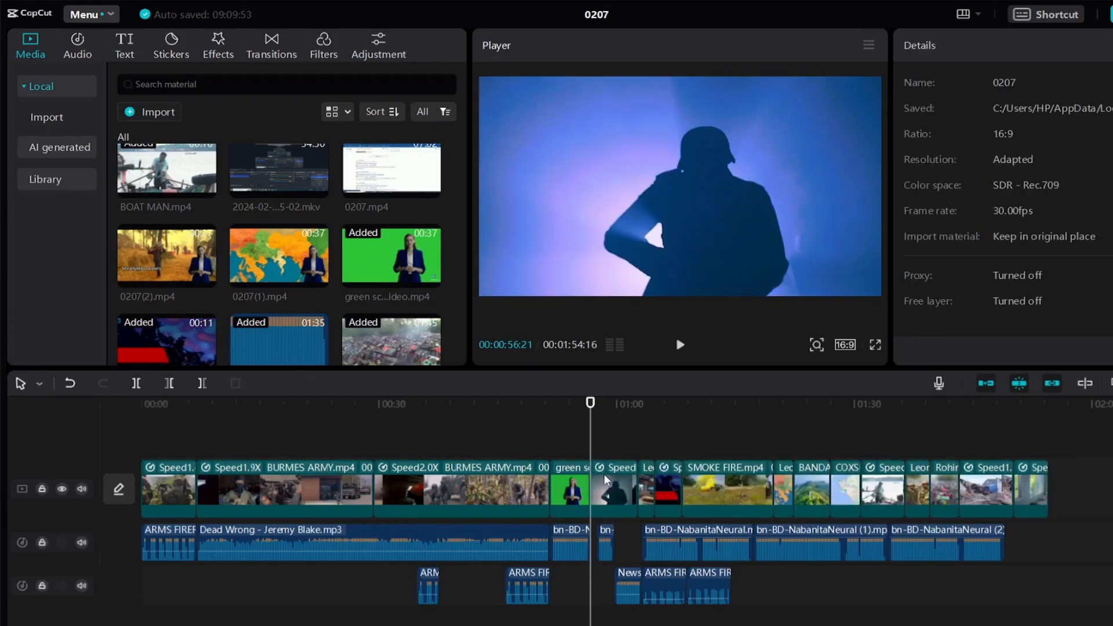
left_click_drag(590, 403, 568, 436)
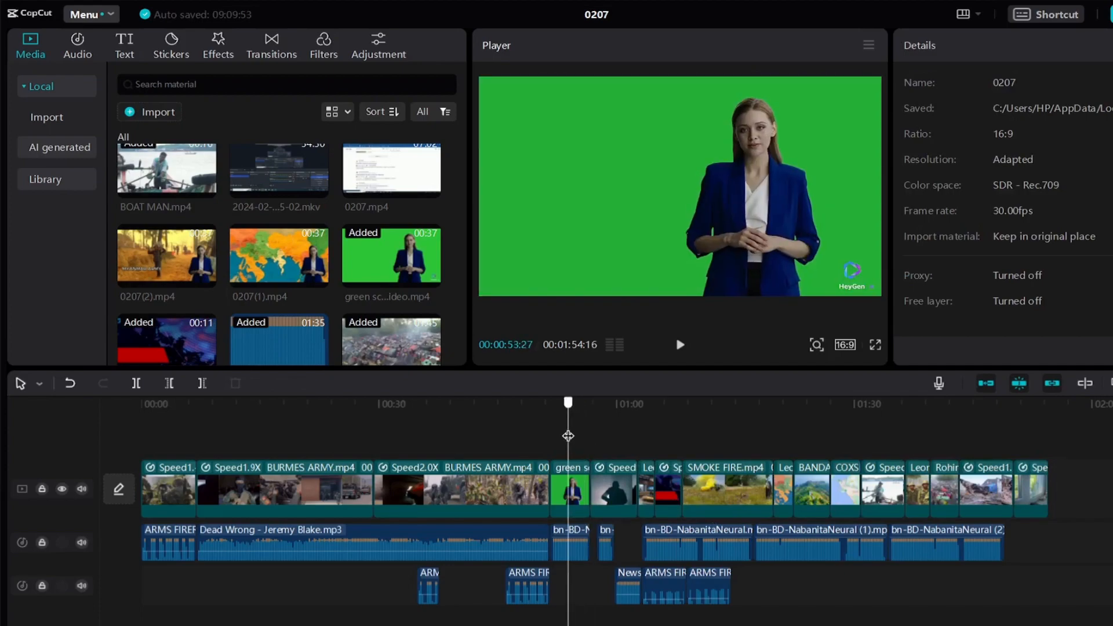
left_click_drag(580, 479, 550, 420)
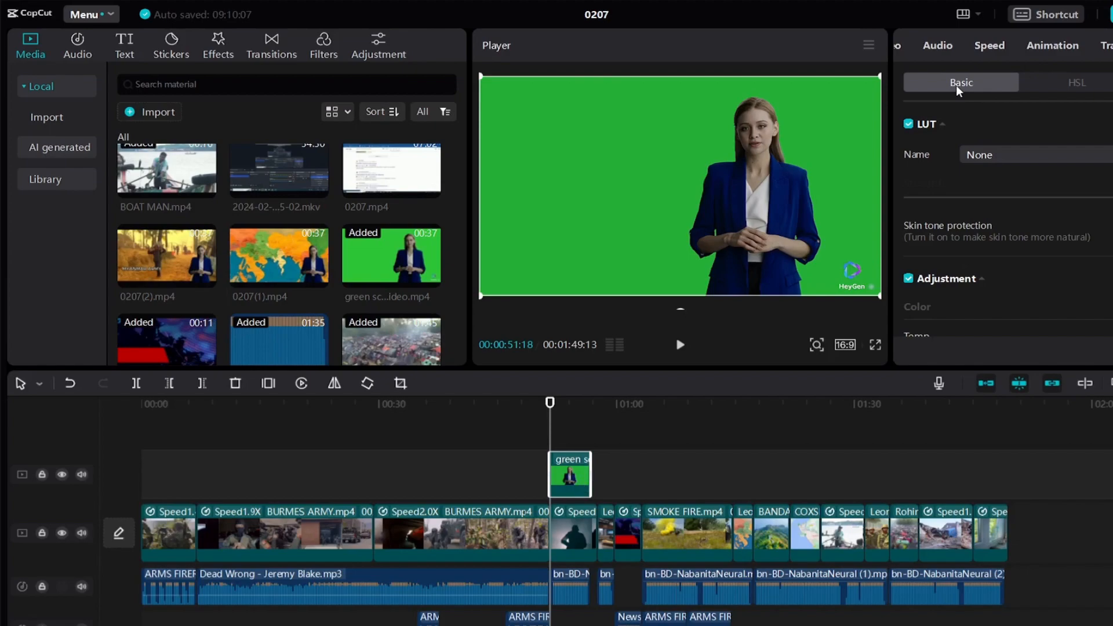
- Enable Chroma key on the overlaid presenter clip, pick its green background colour and raise the strength slightly to remove the green
left_click_drag(928, 47, 1006, 46)
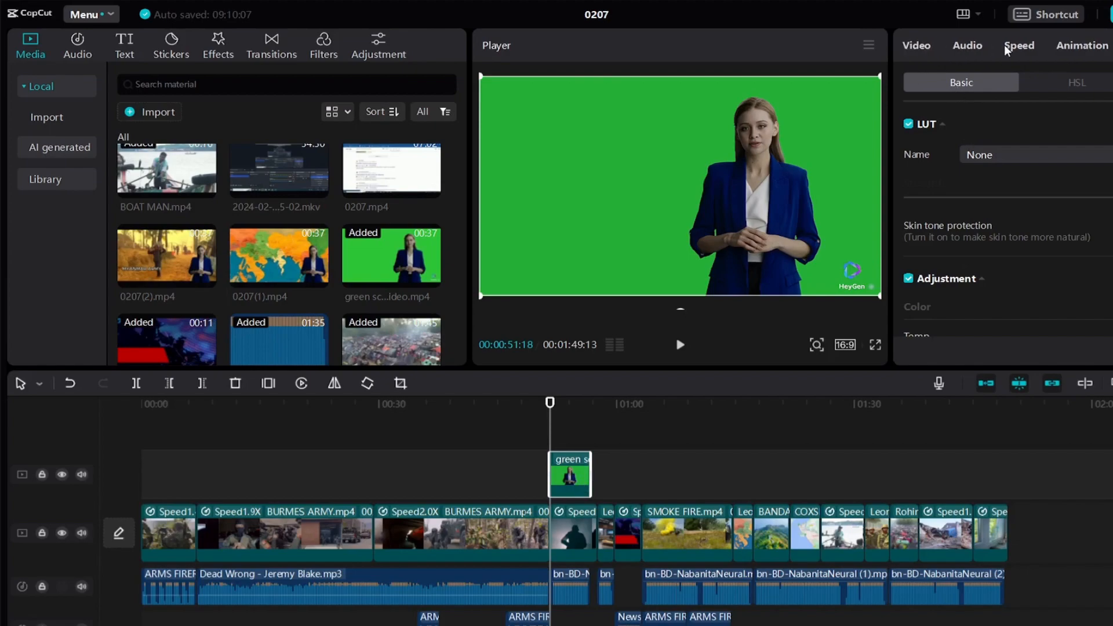
left_click(922, 48)
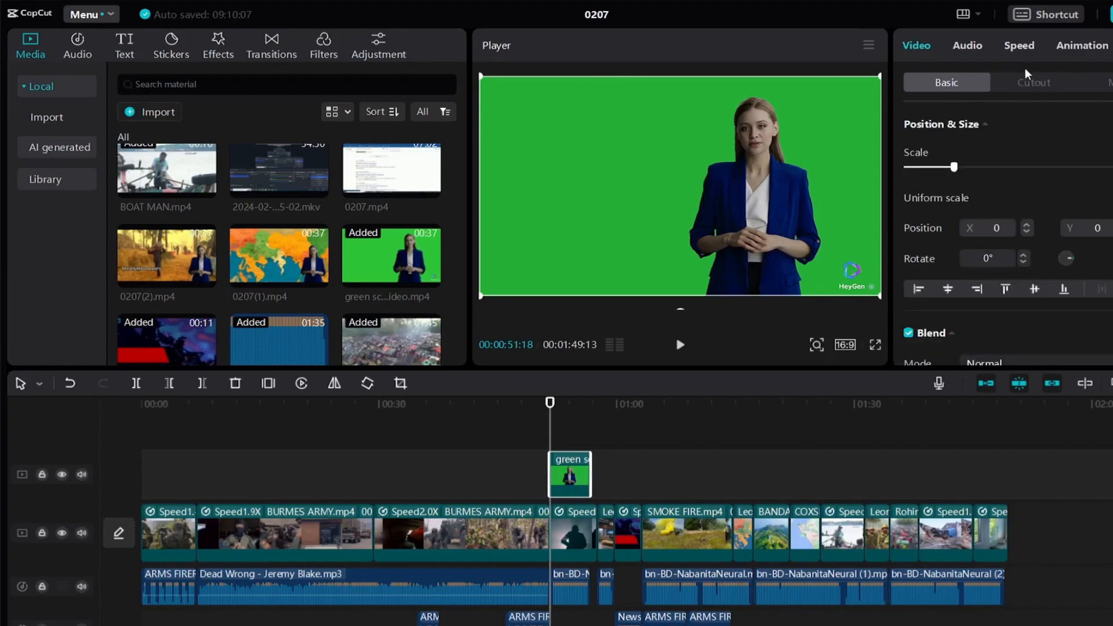
left_click(1035, 83)
left_click(909, 124)
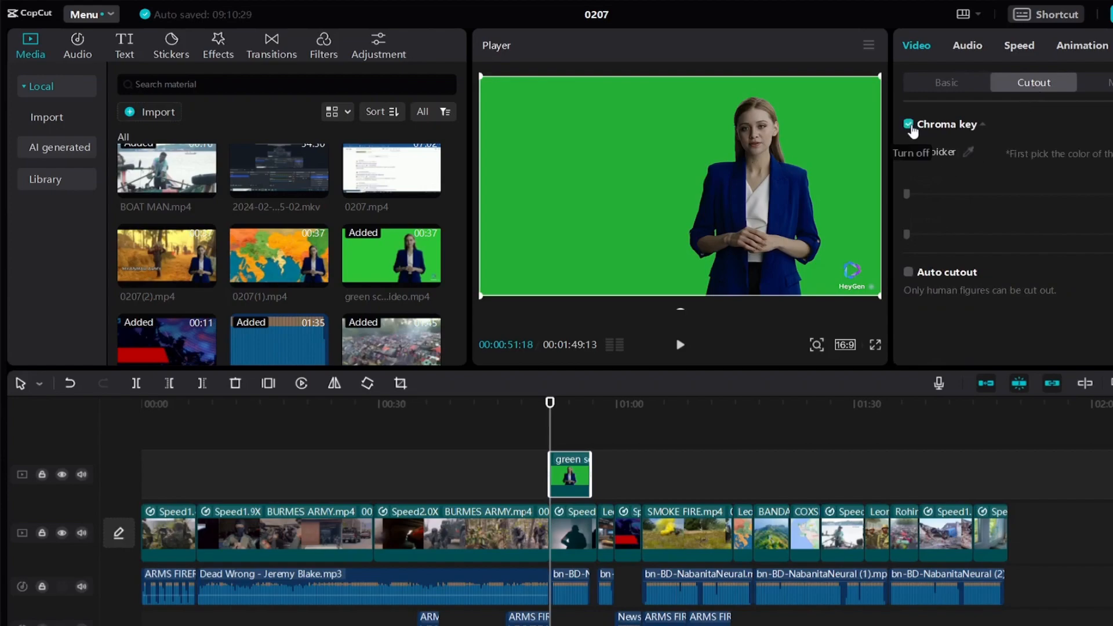
left_click(968, 154)
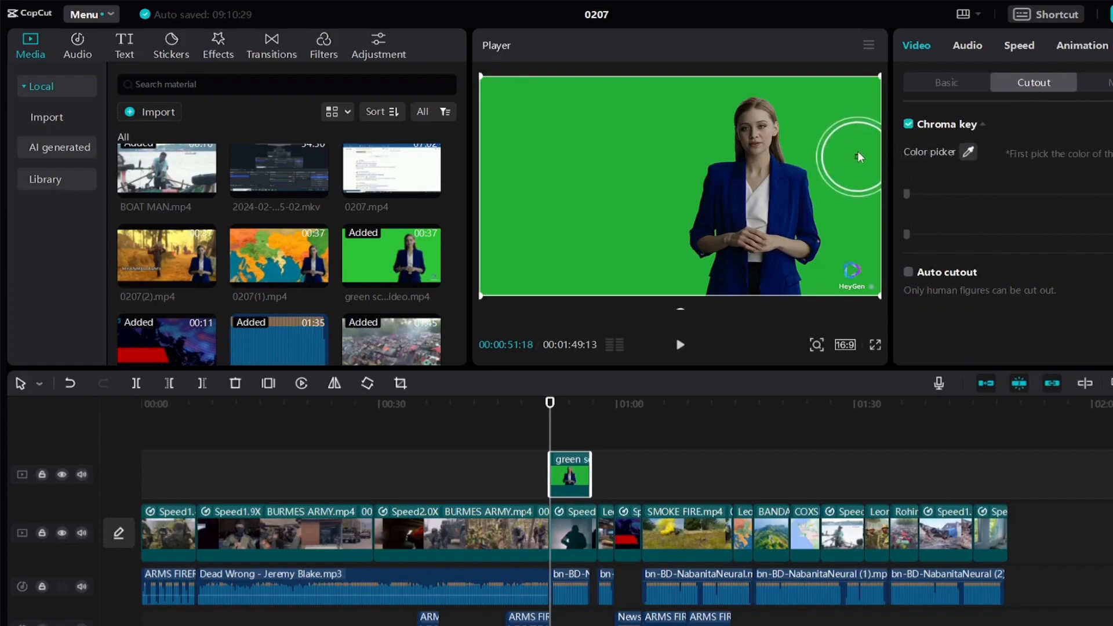
left_click(842, 145)
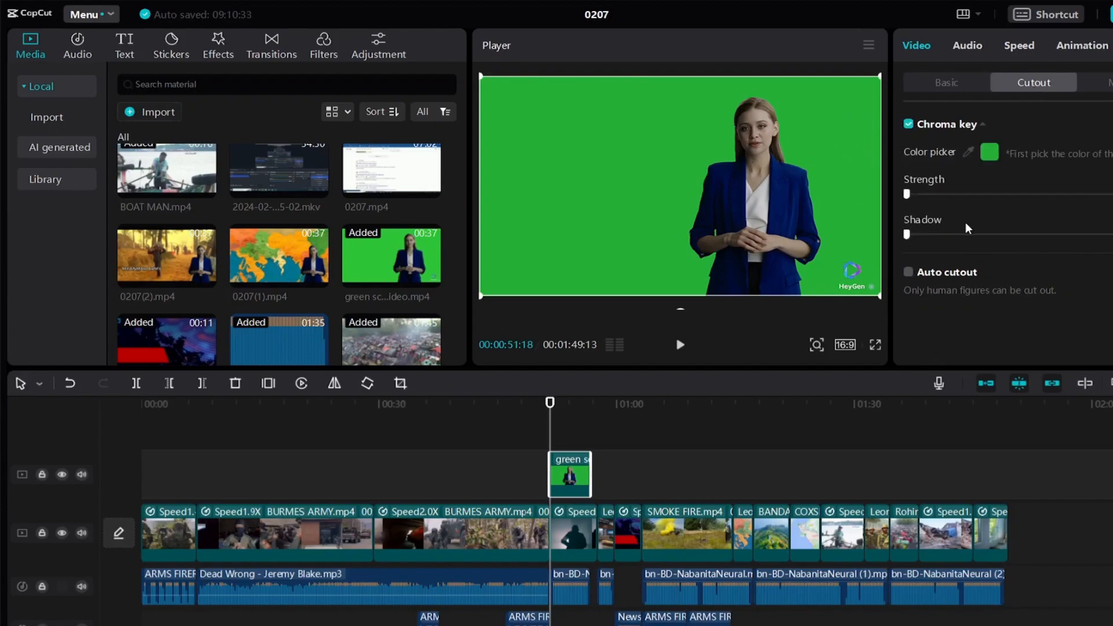
left_click(921, 195)
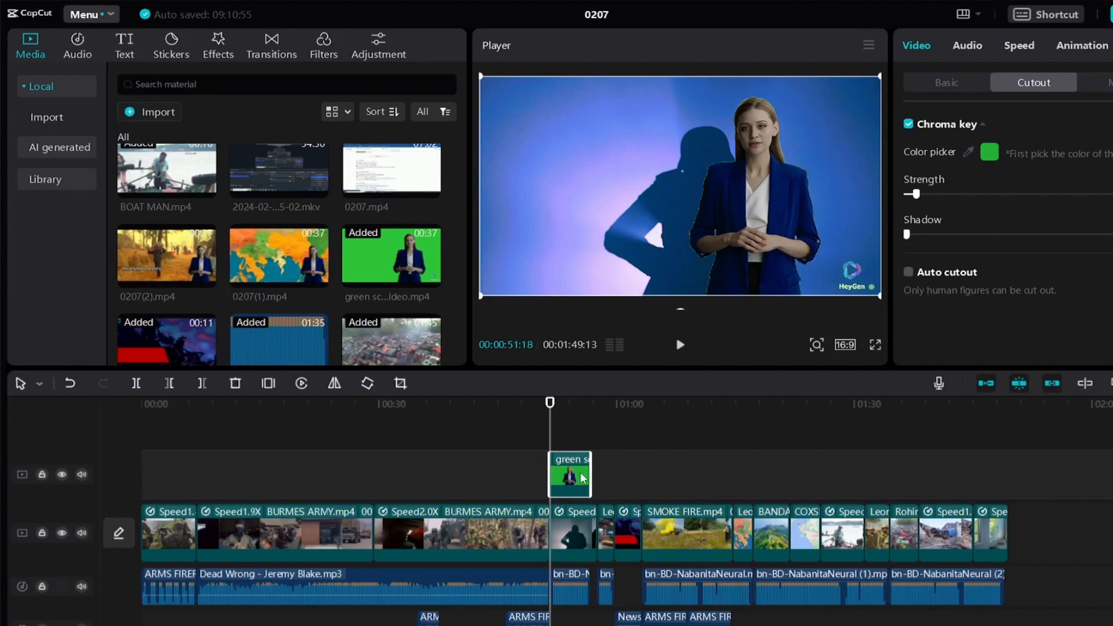
- Scale down the presenter overlay and place it in the lower-right corner of the frame, at about X 943, Y -449
left_click(945, 88)
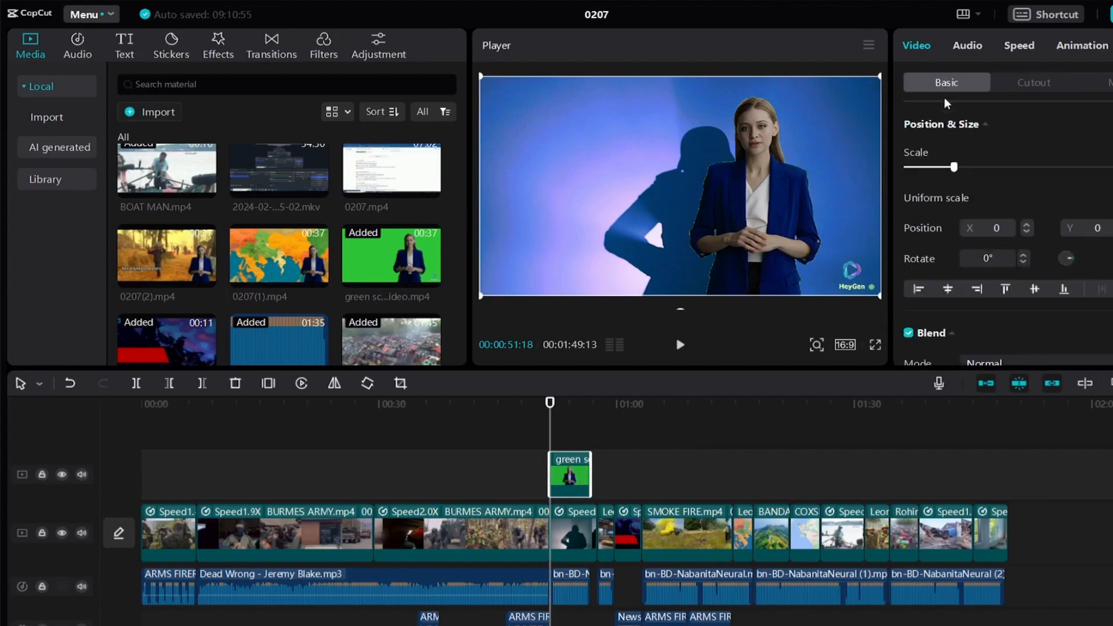
left_click(935, 168)
left_click_drag(762, 226, 839, 286)
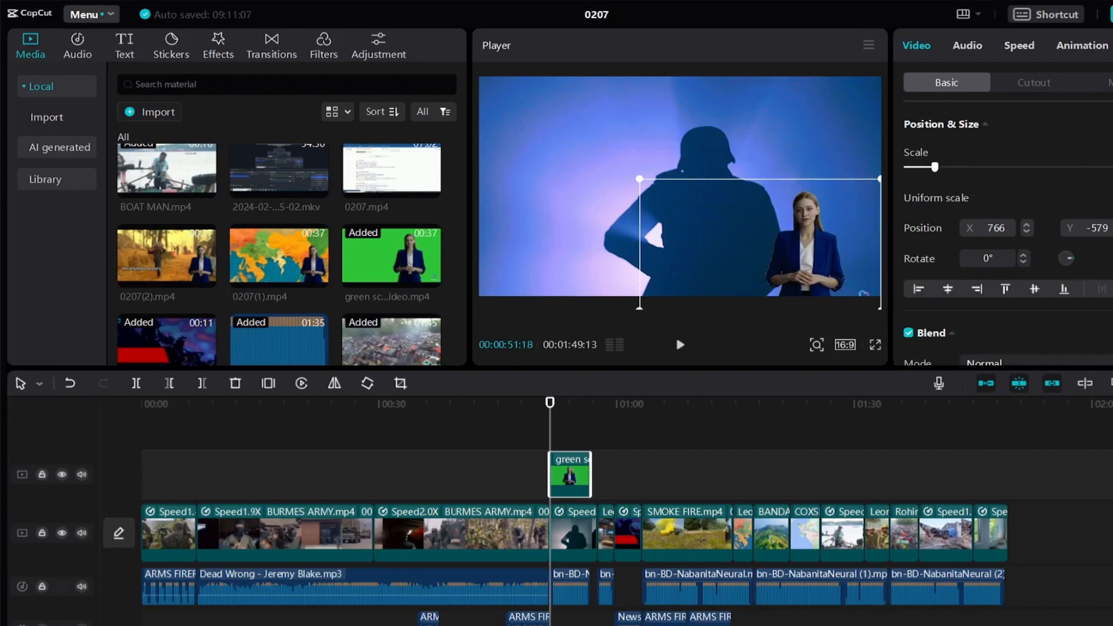
scroll(844, 289, "up", 5)
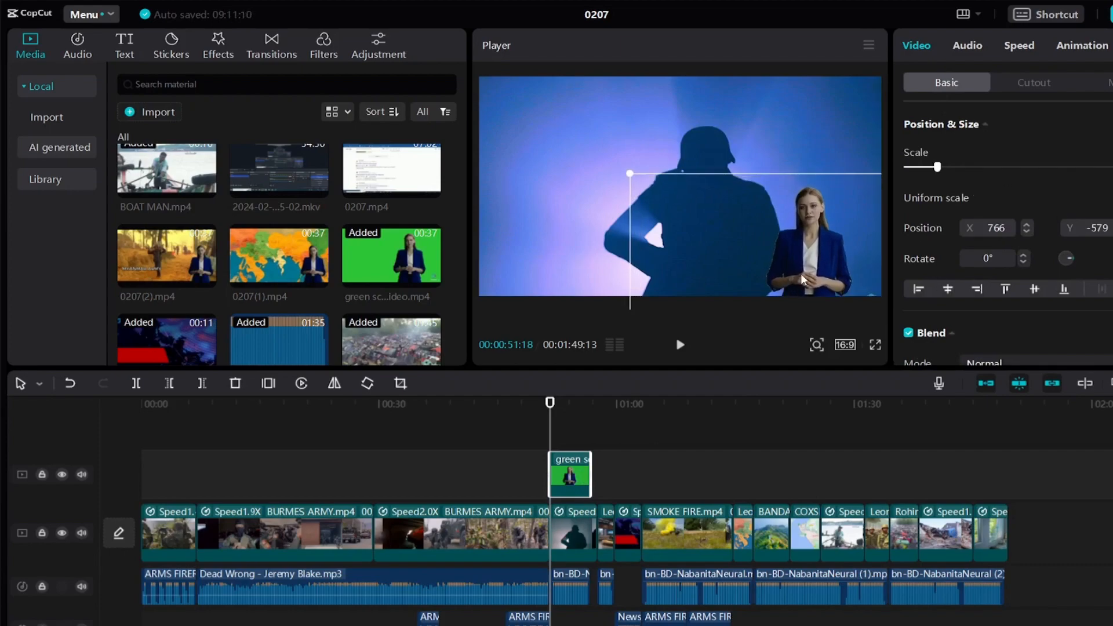
left_click_drag(802, 276, 820, 262)
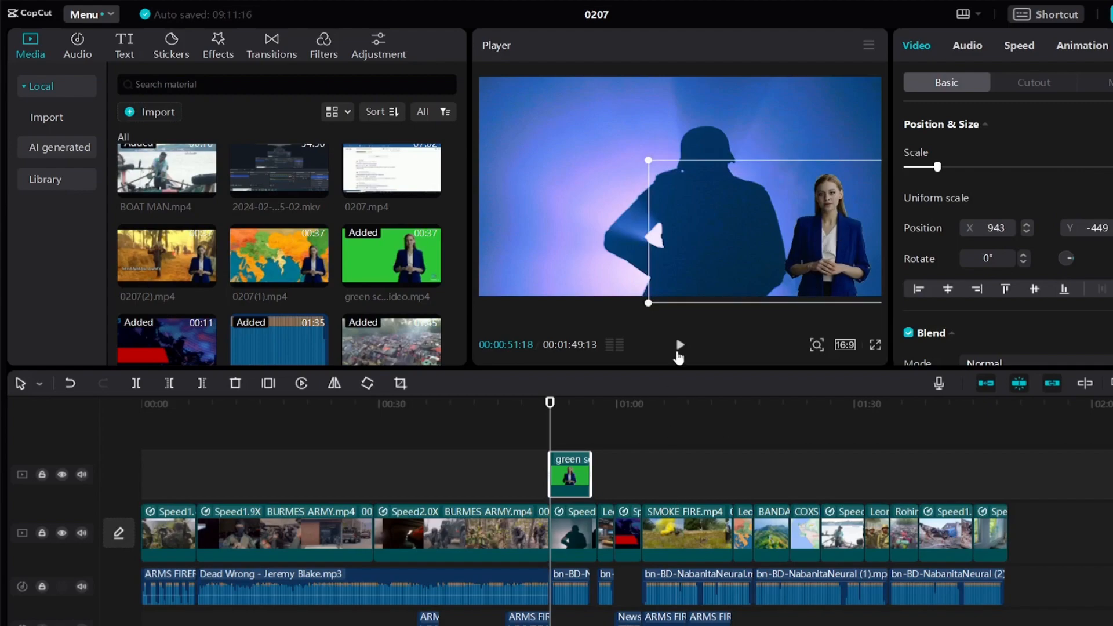
- Play back and scrub through the section with the presenter overlay to check the composite
left_click(678, 347)
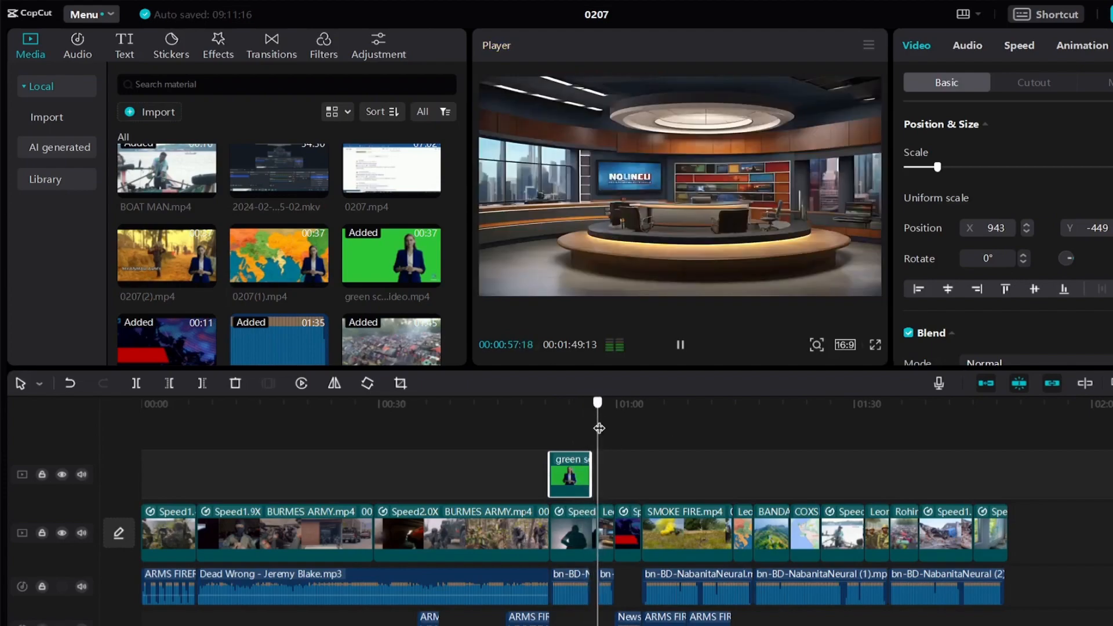
left_click_drag(599, 428, 571, 430)
left_click(666, 438)
- Insert green screen news Video.mp4 again on the main track at 00:00:57:18, where the news studio image starts
left_click_drag(666, 440, 588, 451)
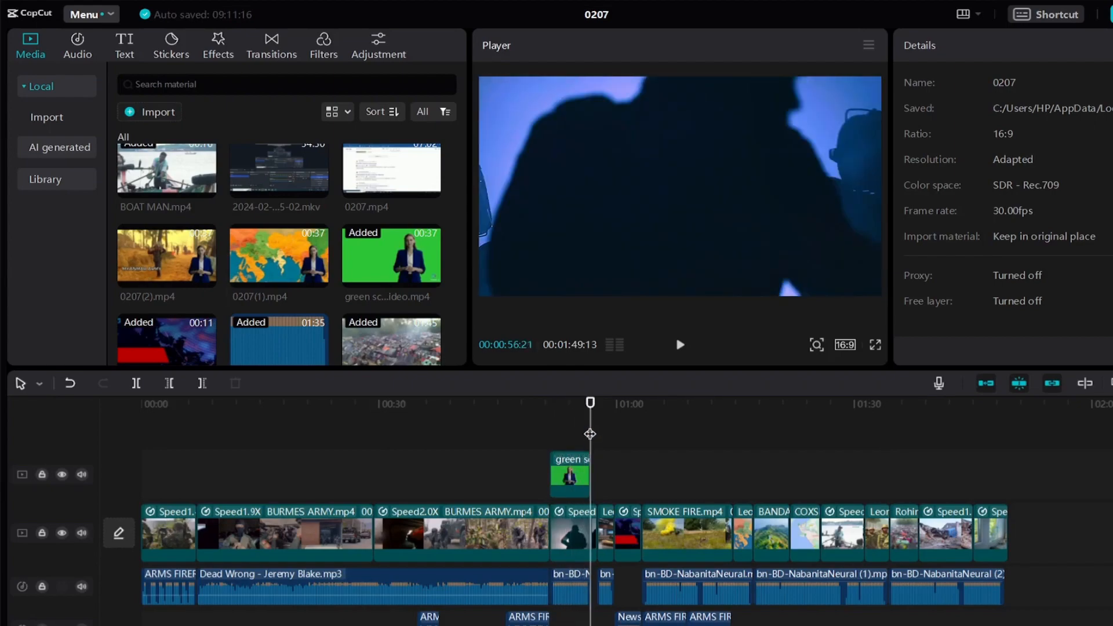
left_click_drag(588, 439, 596, 439)
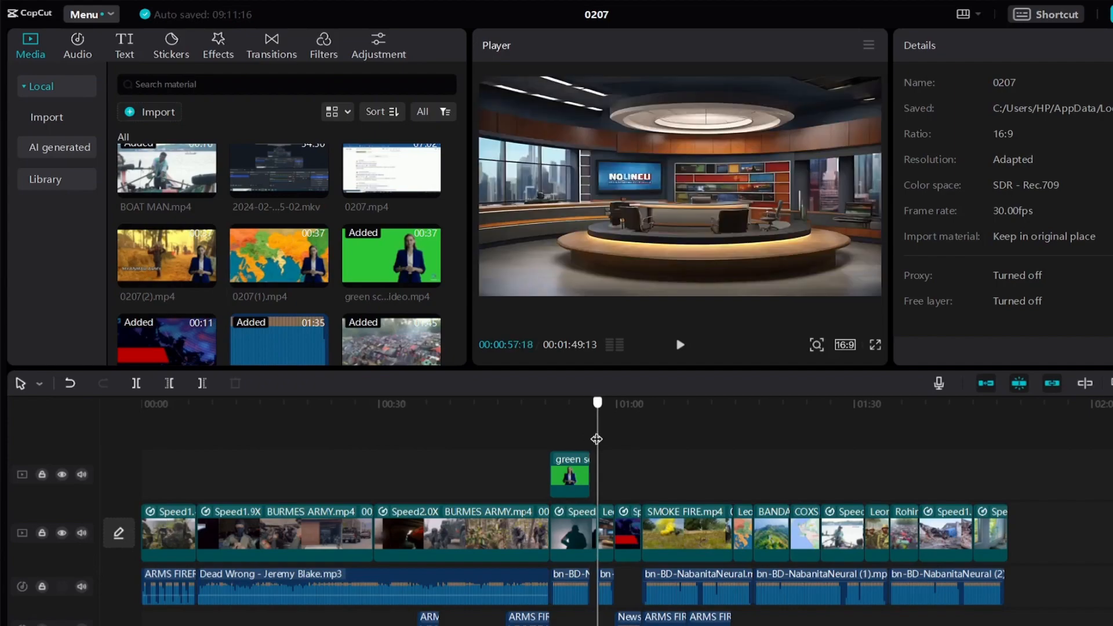
left_click(430, 279)
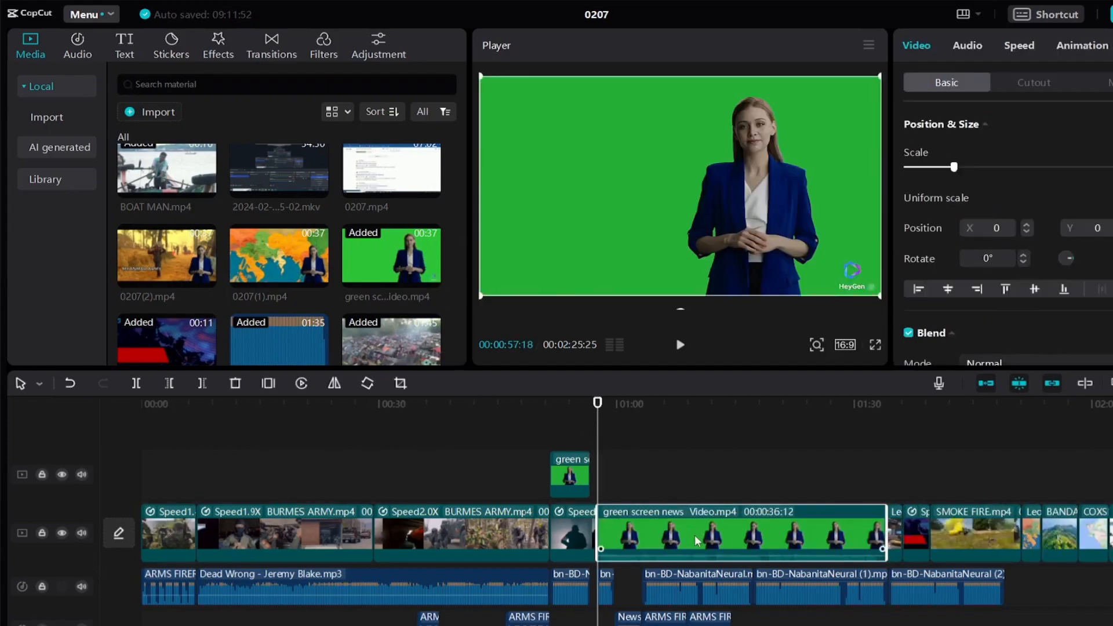
- Delete the newly inserted green screen news Video.mp4 clip from the main track at 00:00:57:18
right_click(624, 543)
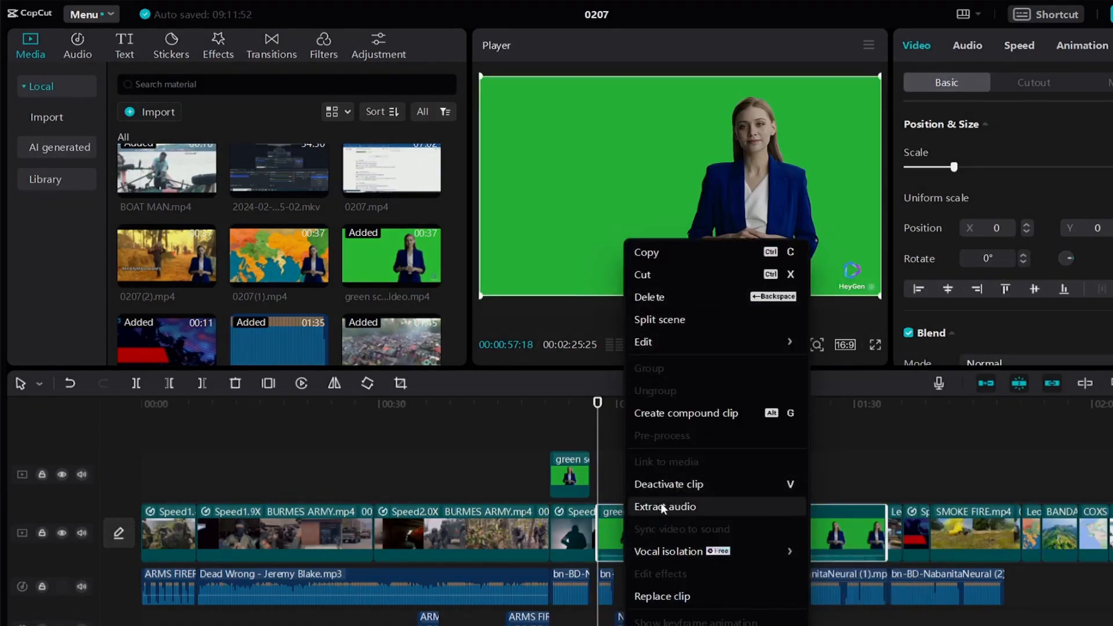
left_click(845, 538)
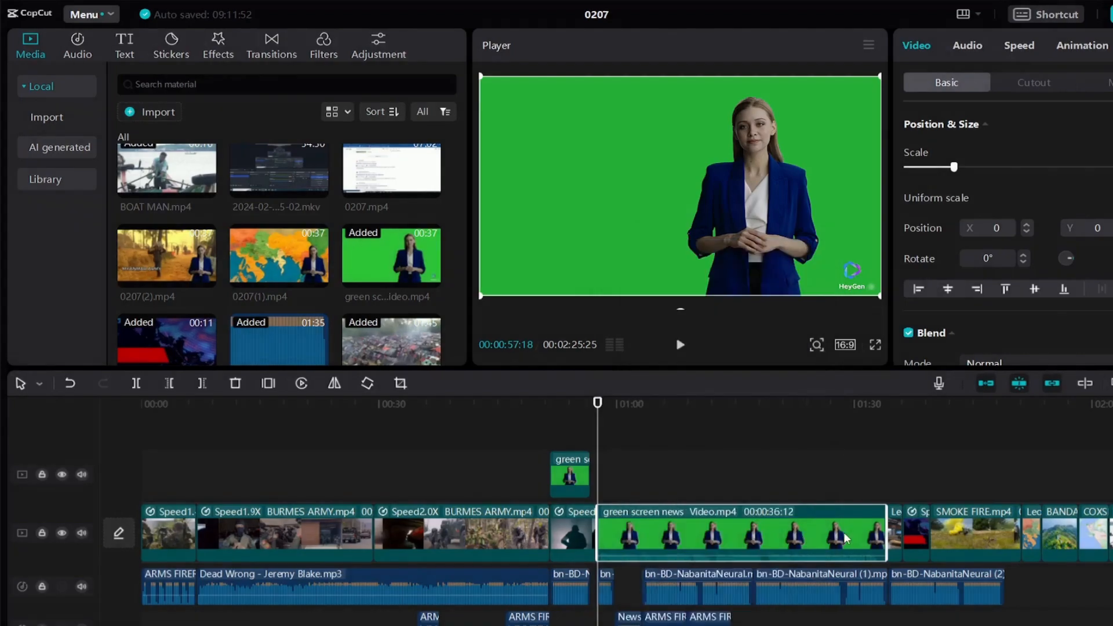
key("Delete")
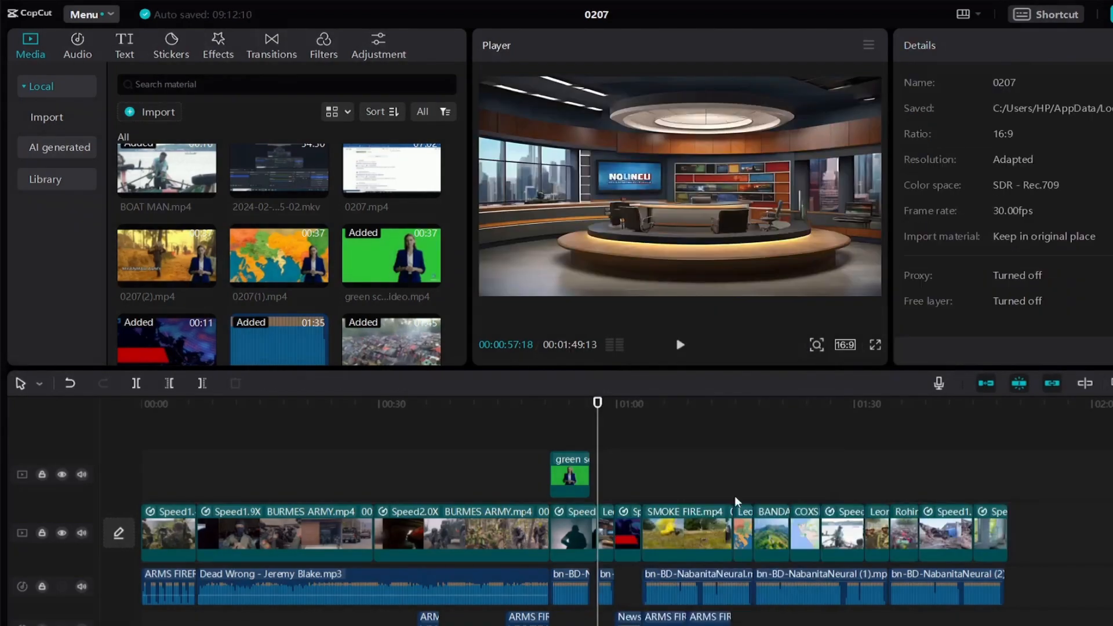
- Copy the keyed presenter overlay and paste the copy on the overlay track at 00:00:57:18, over the news studio image
left_click(570, 480)
right_click(570, 480)
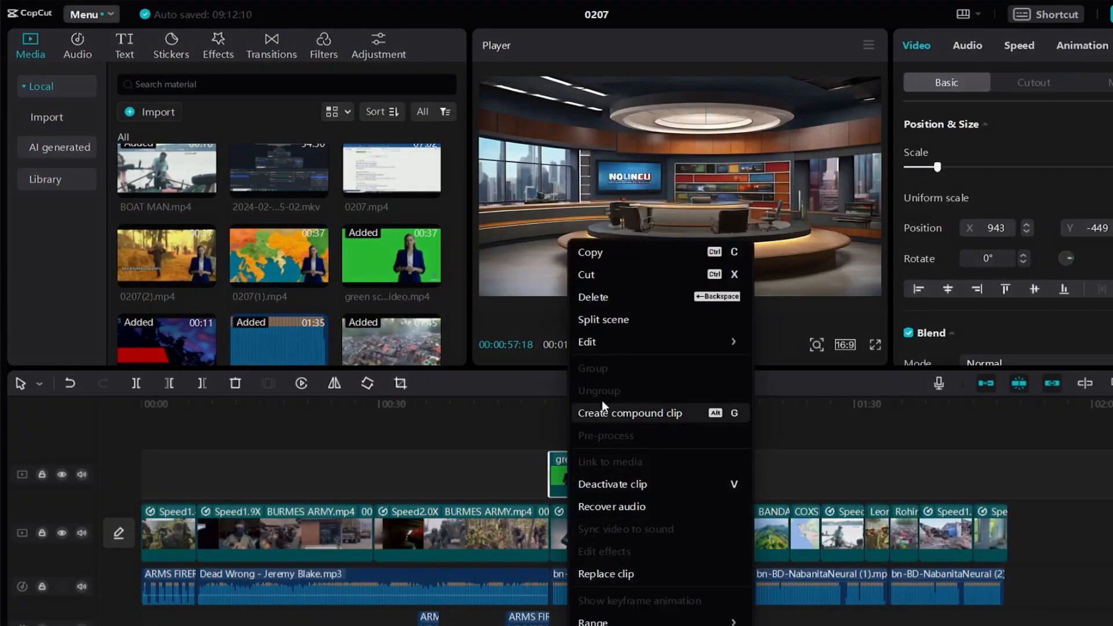
left_click(606, 250)
right_click(607, 479)
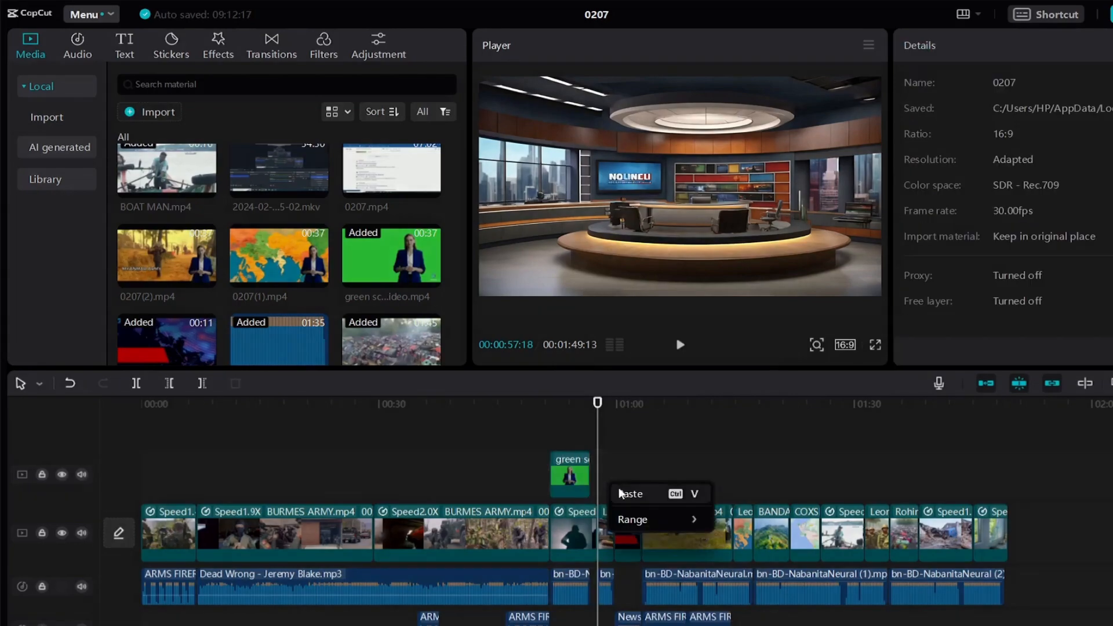
left_click(622, 493)
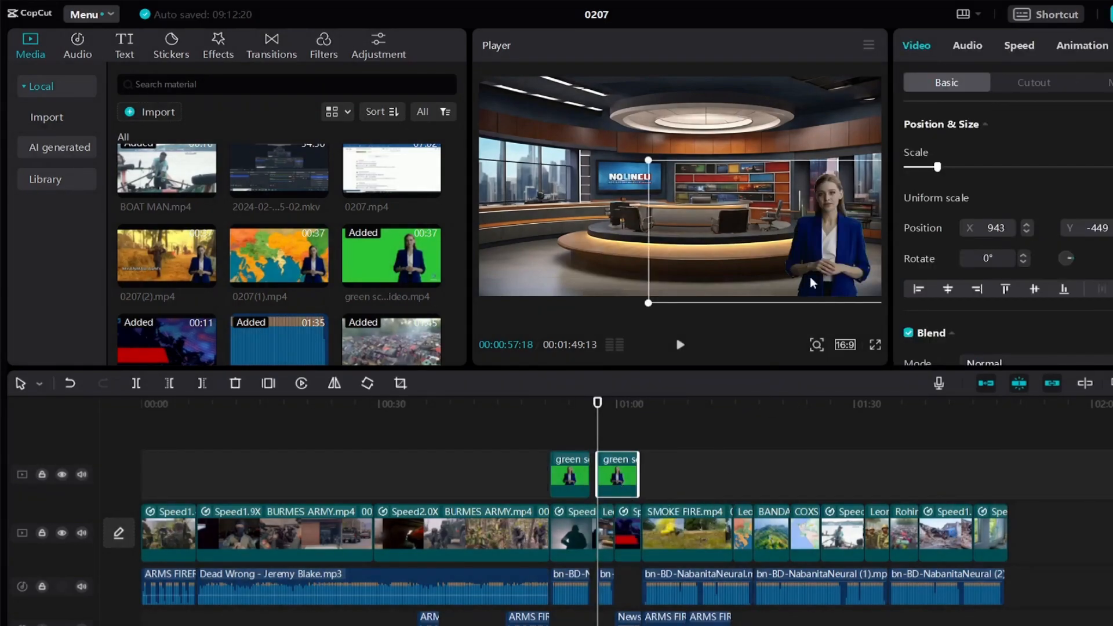
- Enlarge the pasted presenter slightly and place her near the centre of the news studio, at about X -838, Y -366
left_click_drag(832, 247, 685, 252)
left_click(967, 168)
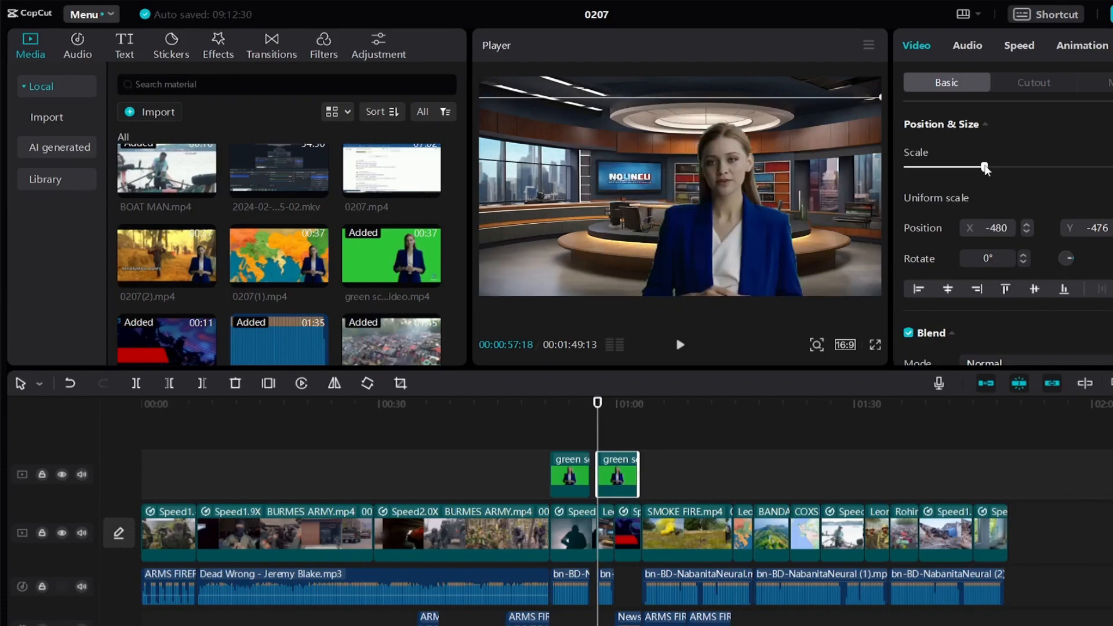
left_click_drag(795, 218, 732, 235)
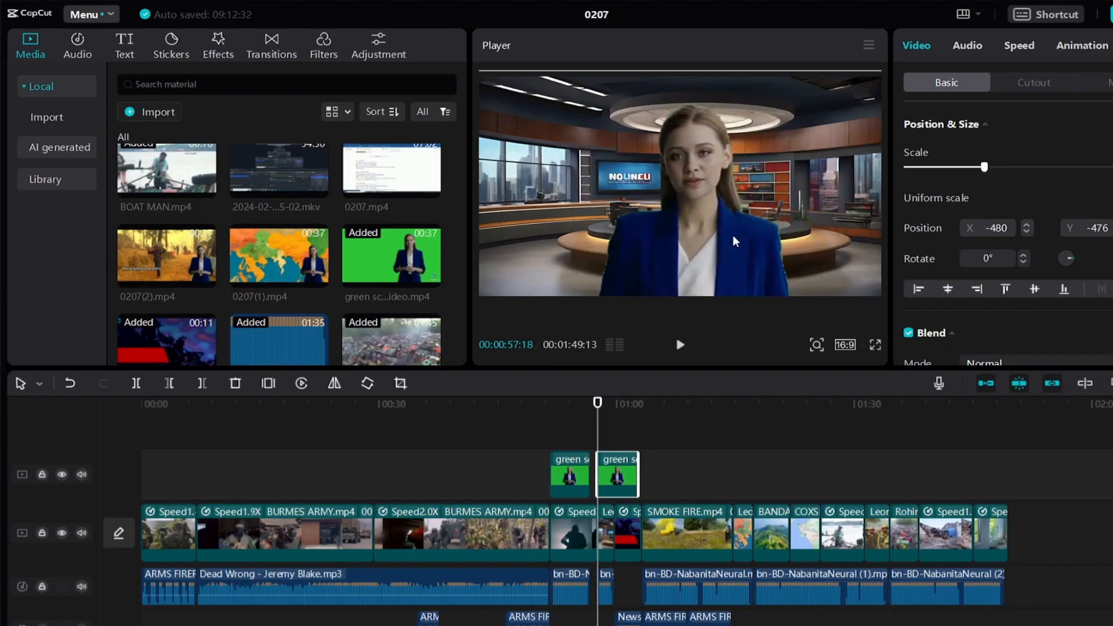
left_click(962, 167)
mouse_move(964, 167)
left_mouse_down()
mouse_move(981, 168)
mouse_move(969, 171)
left_mouse_up()
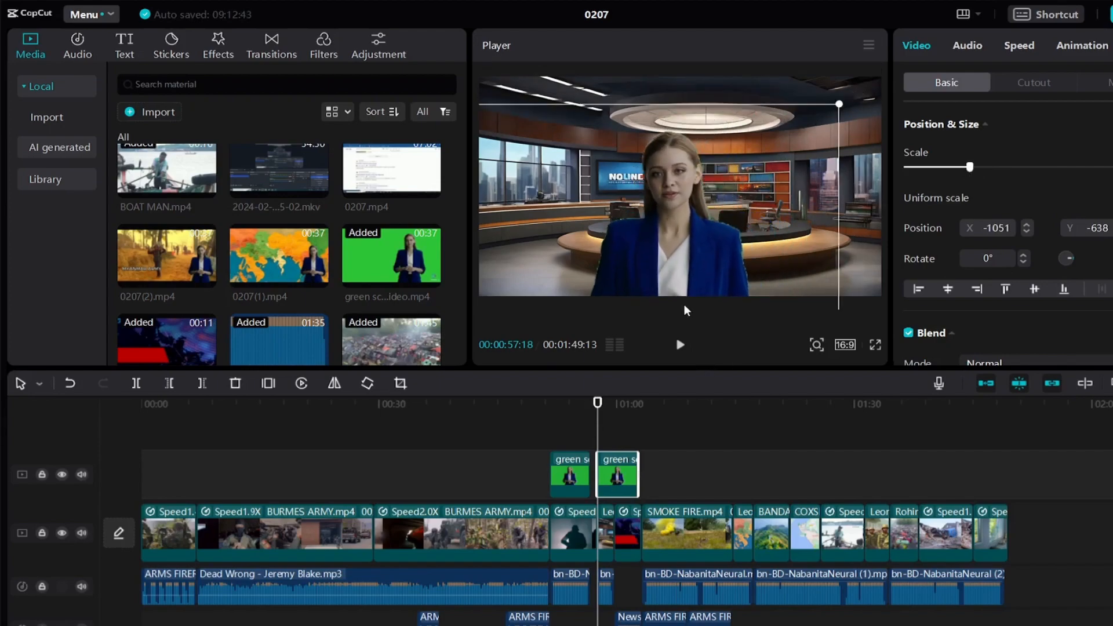
left_click_drag(684, 305, 701, 229)
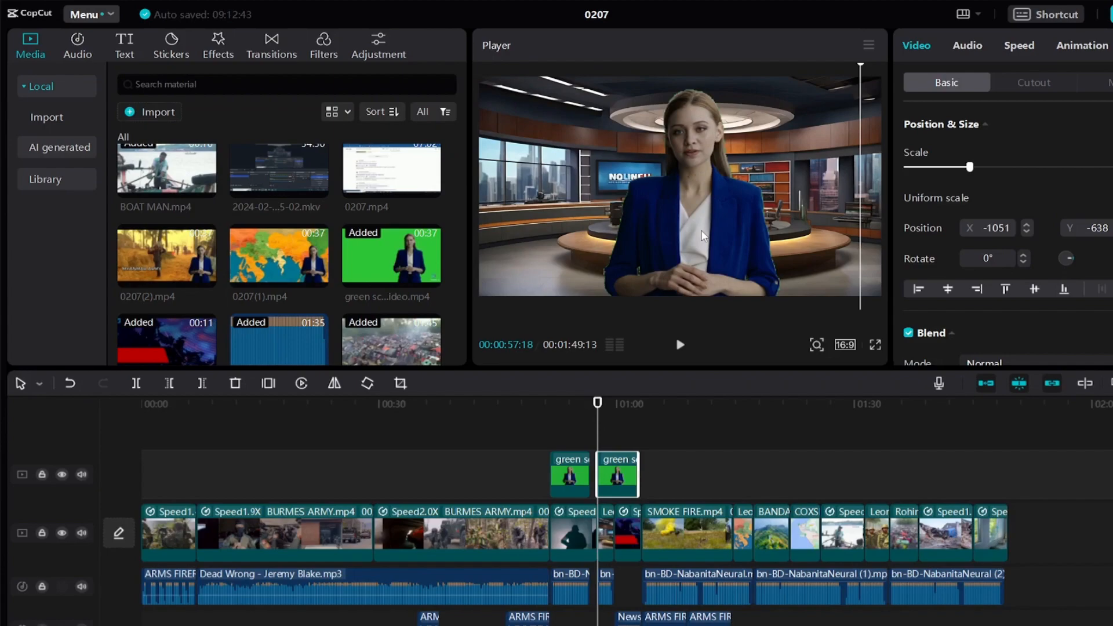
left_click_drag(971, 167, 959, 167)
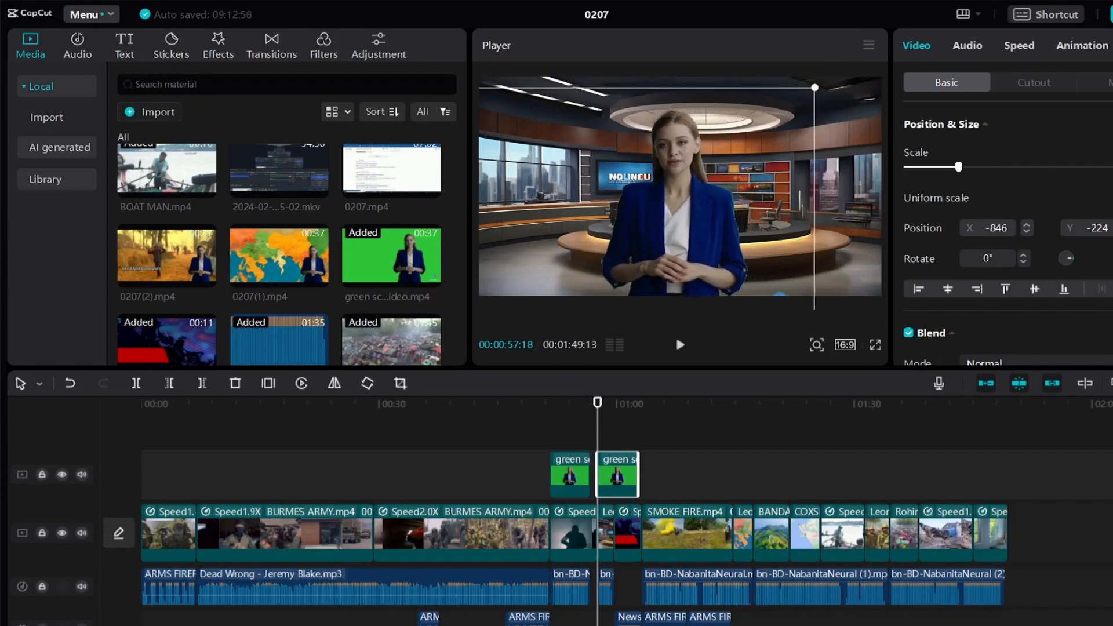
left_click_drag(683, 250, 699, 254)
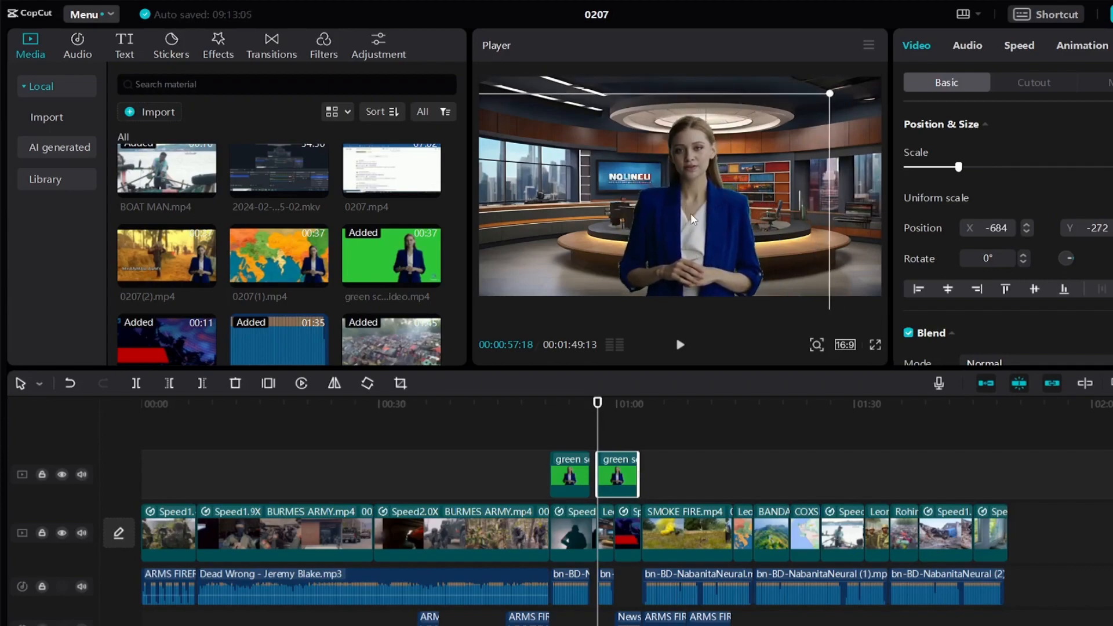
left_click_drag(691, 215, 674, 223)
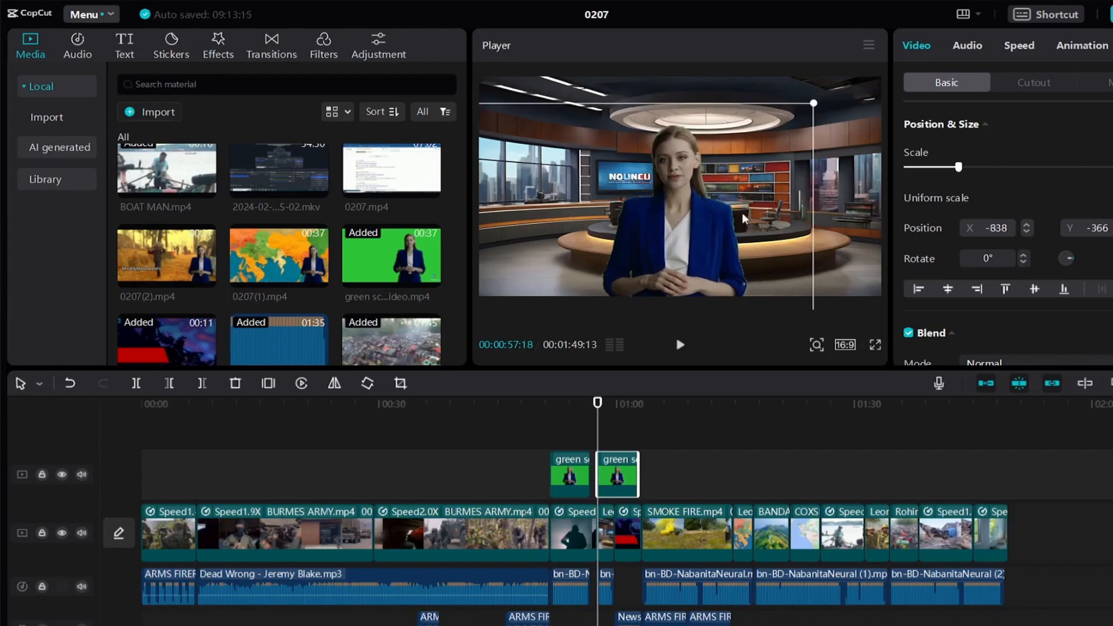
- Split the pasted presenter overlay at 00:00:59:22, delete the remainder, and play back both presenter sections from 00:00:51:18
left_click(701, 429)
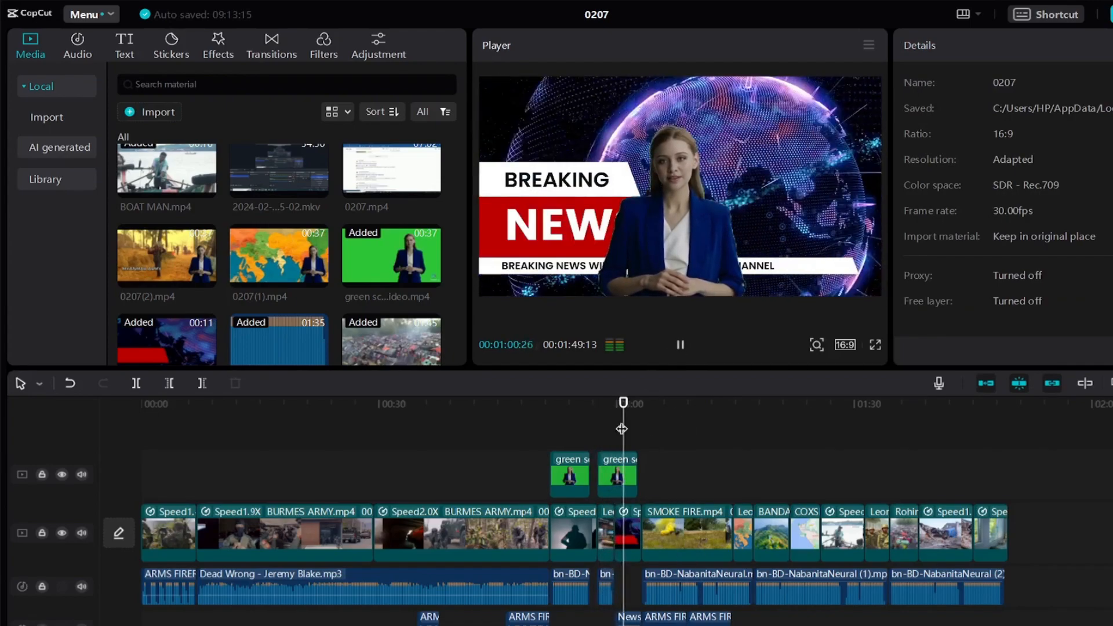
left_click_drag(632, 422, 616, 426)
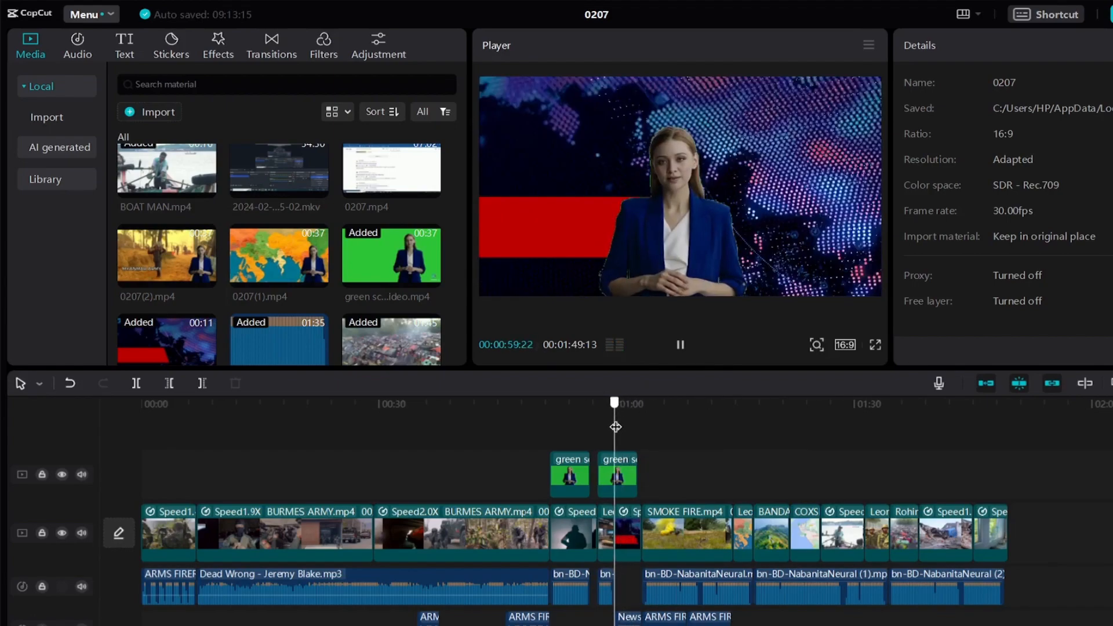
left_click(631, 476)
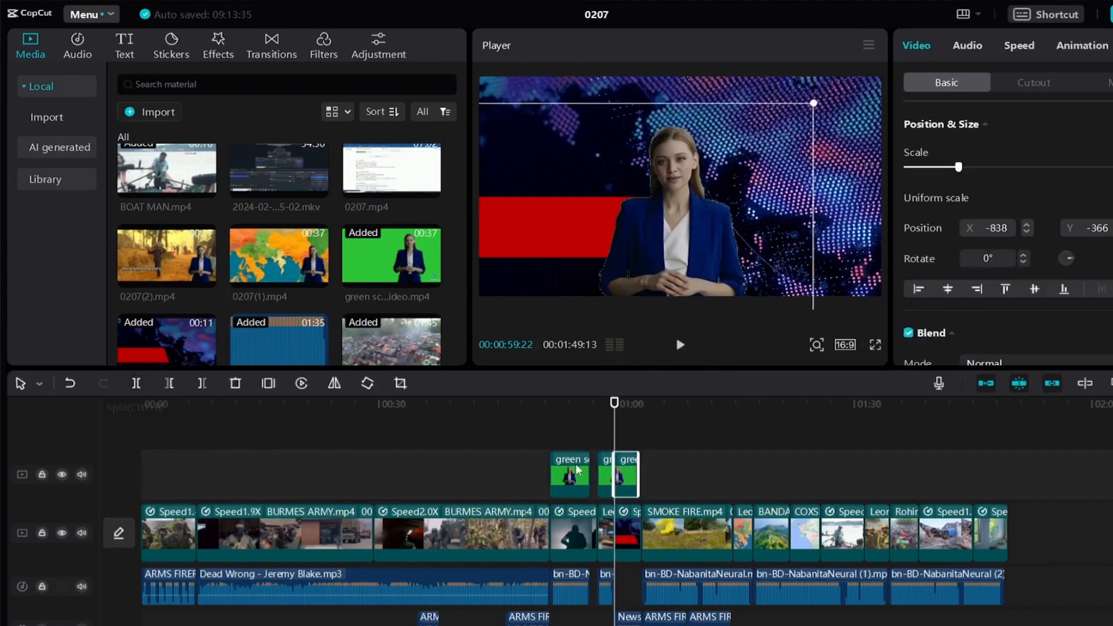
key("Delete")
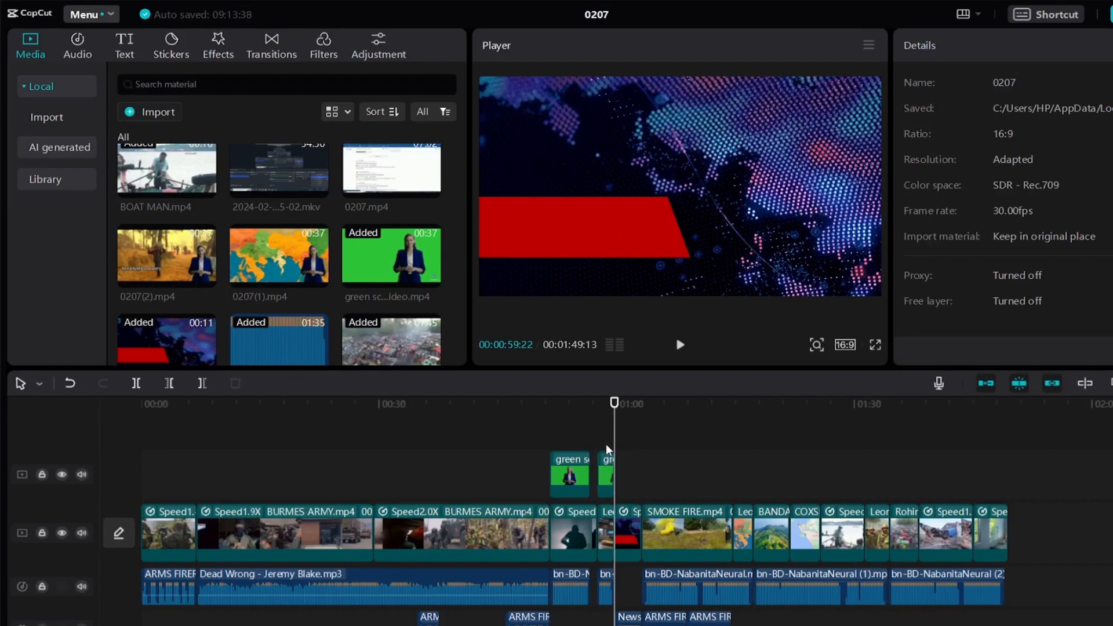
left_click_drag(615, 423, 551, 429)
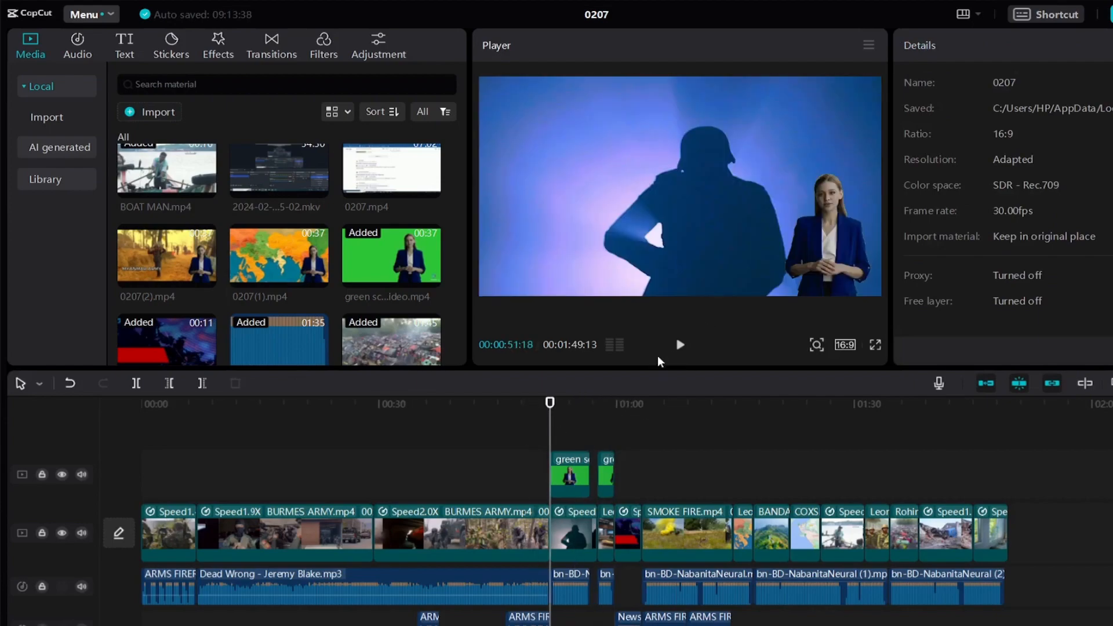
left_click(680, 345)
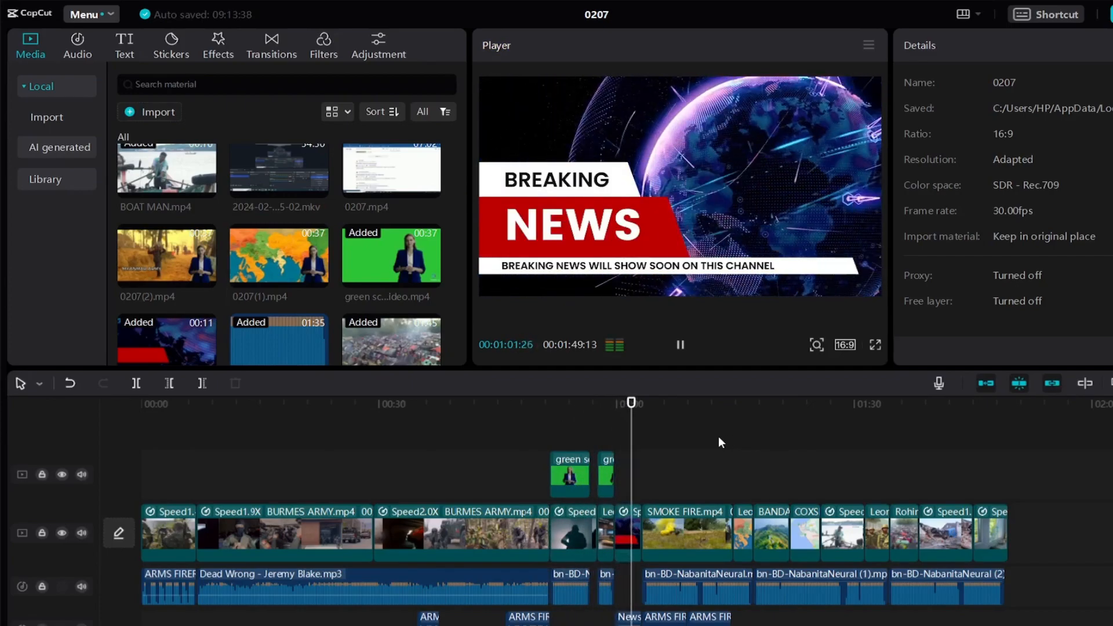
- Insert green screen news Video.mp4 on the main track at 00:01:03:06, extract its audio and delete that audio
left_click(640, 429)
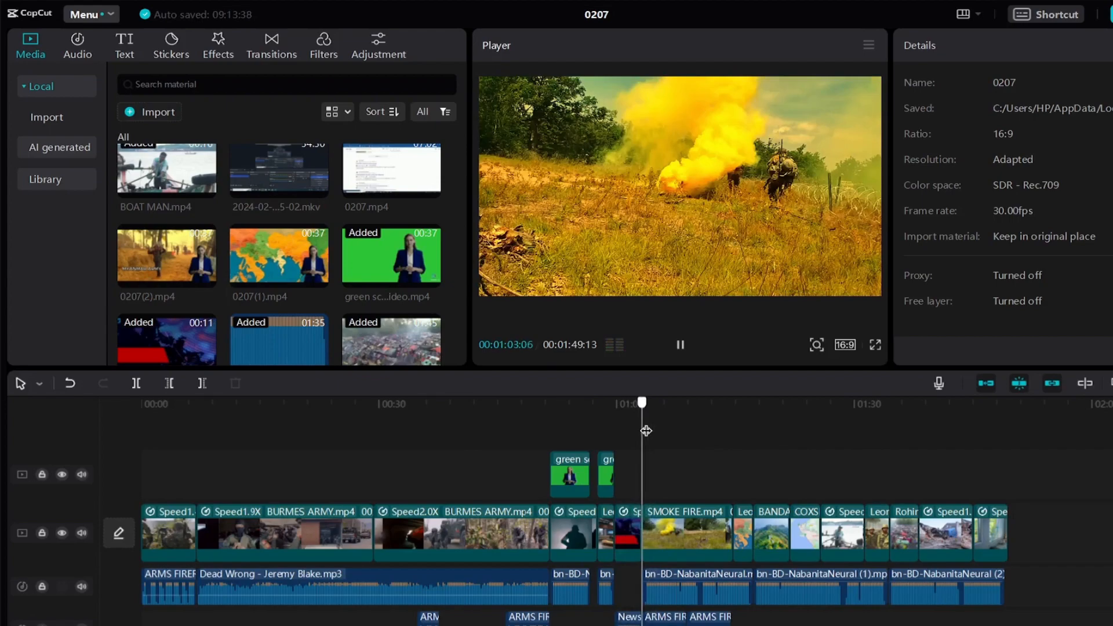
left_click(431, 279)
right_click(739, 540)
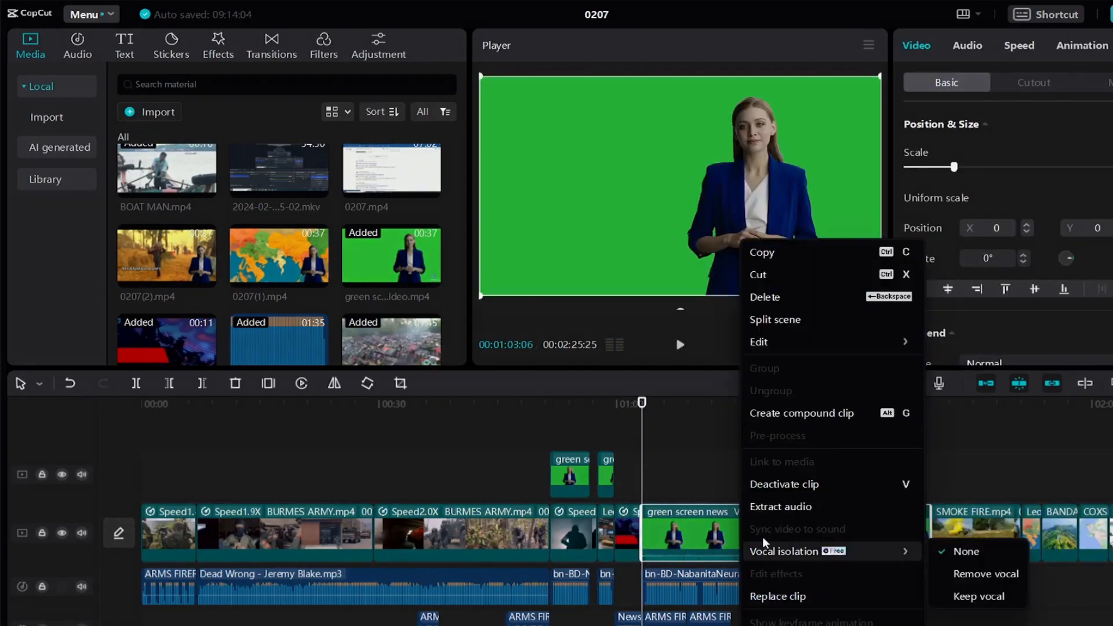
left_click(767, 508)
left_click(784, 619)
key("Delete")
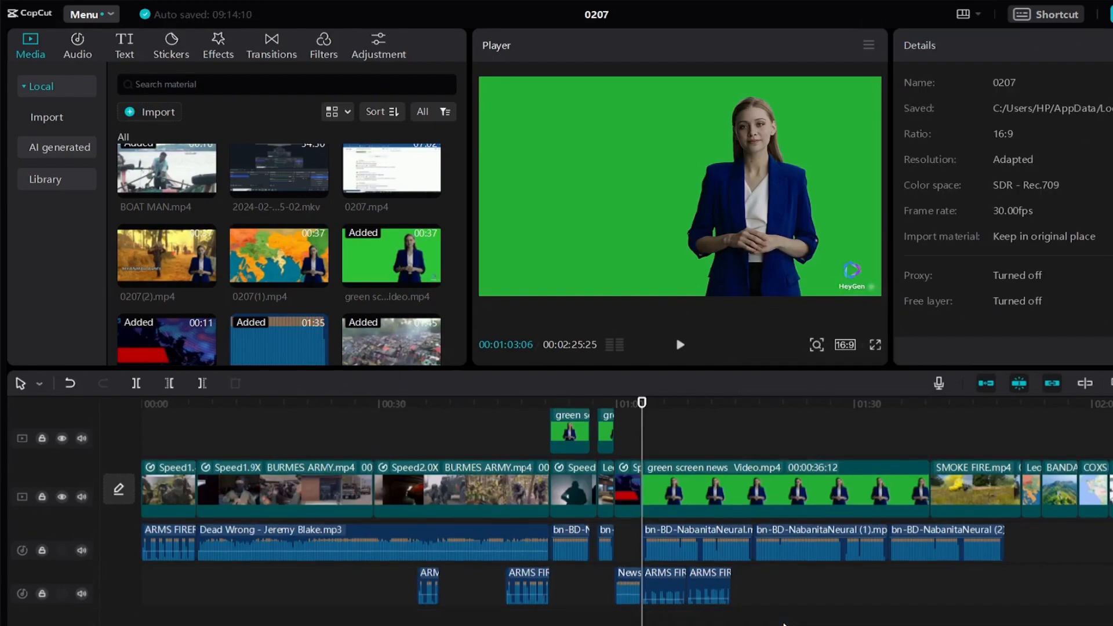
- Move the inserted presenter clip to the overlay track above SMOKE FIRE.mp4 and remove its green background with a low-strength Chroma key
left_click_drag(741, 492, 739, 429)
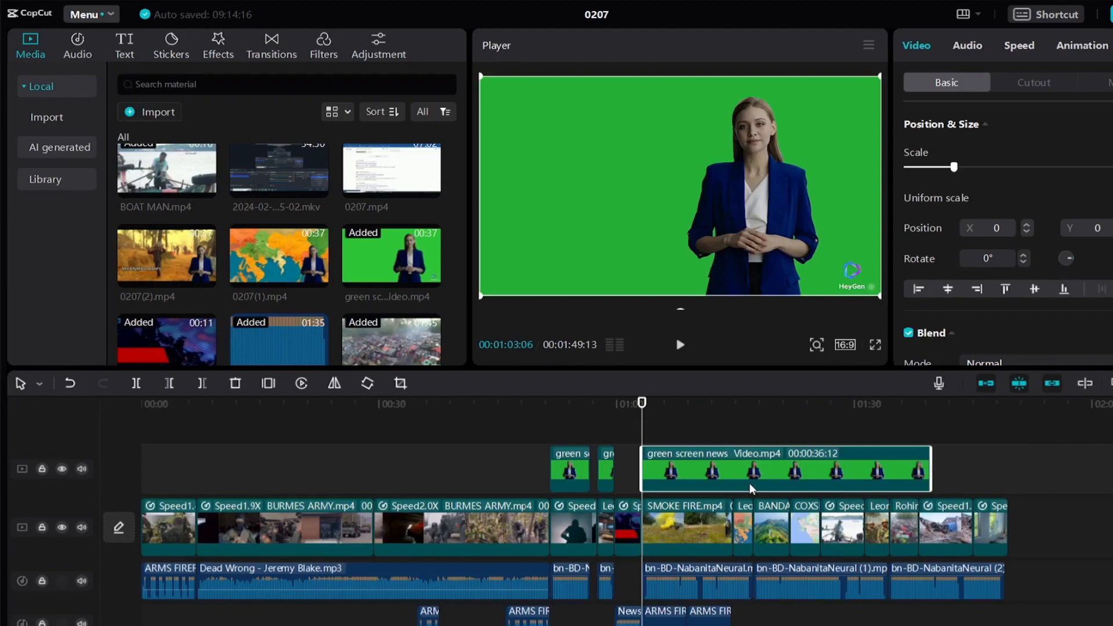
left_click(1035, 83)
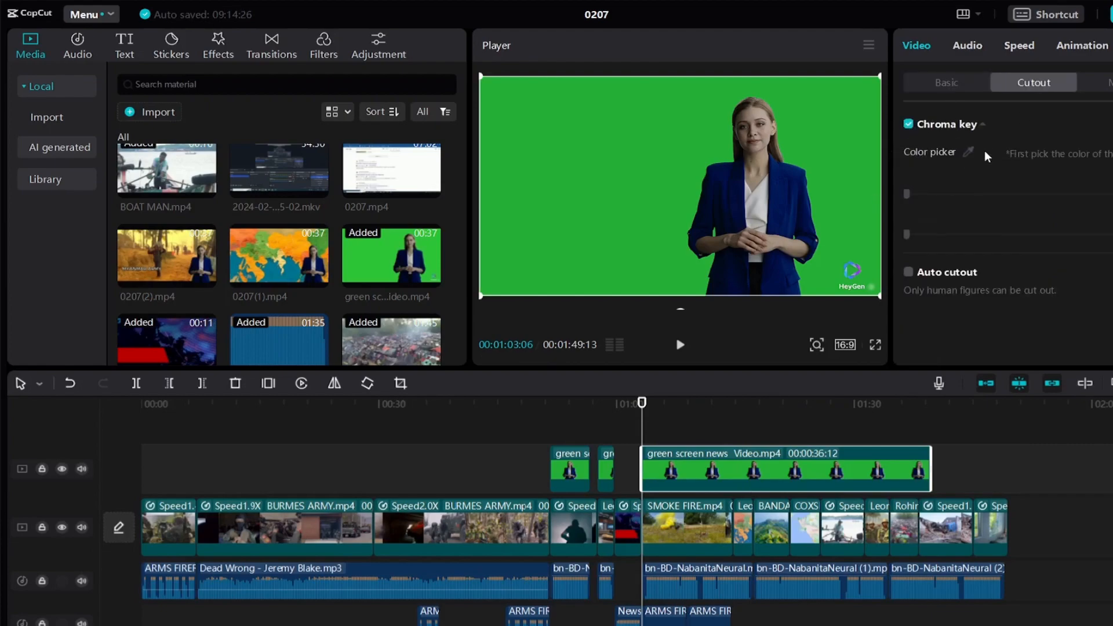
left_click(966, 152)
left_click(837, 138)
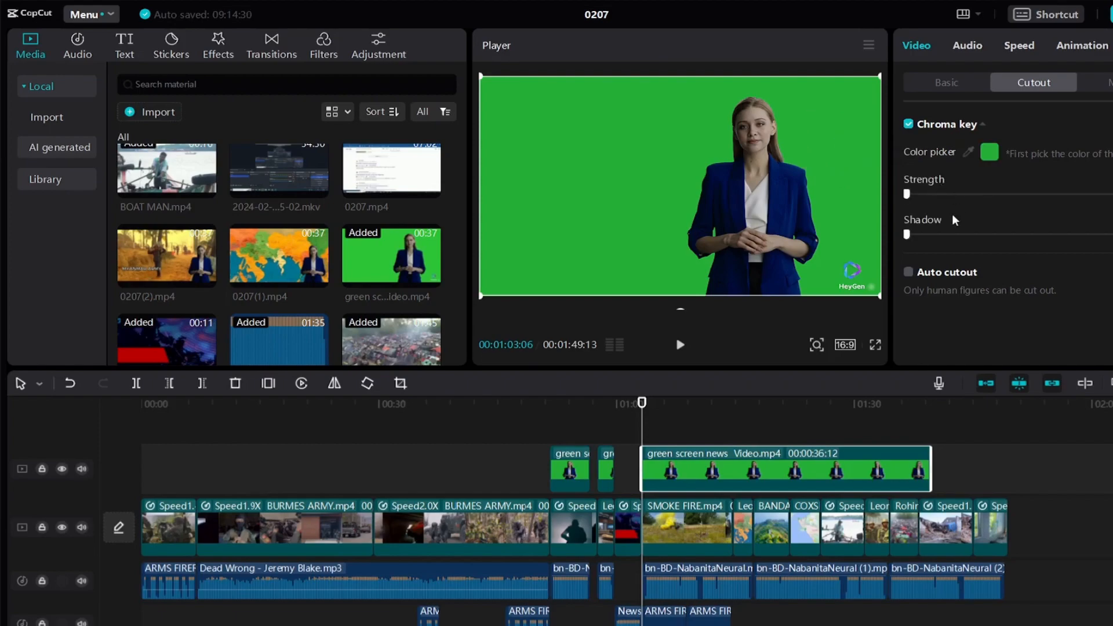
left_click(917, 192)
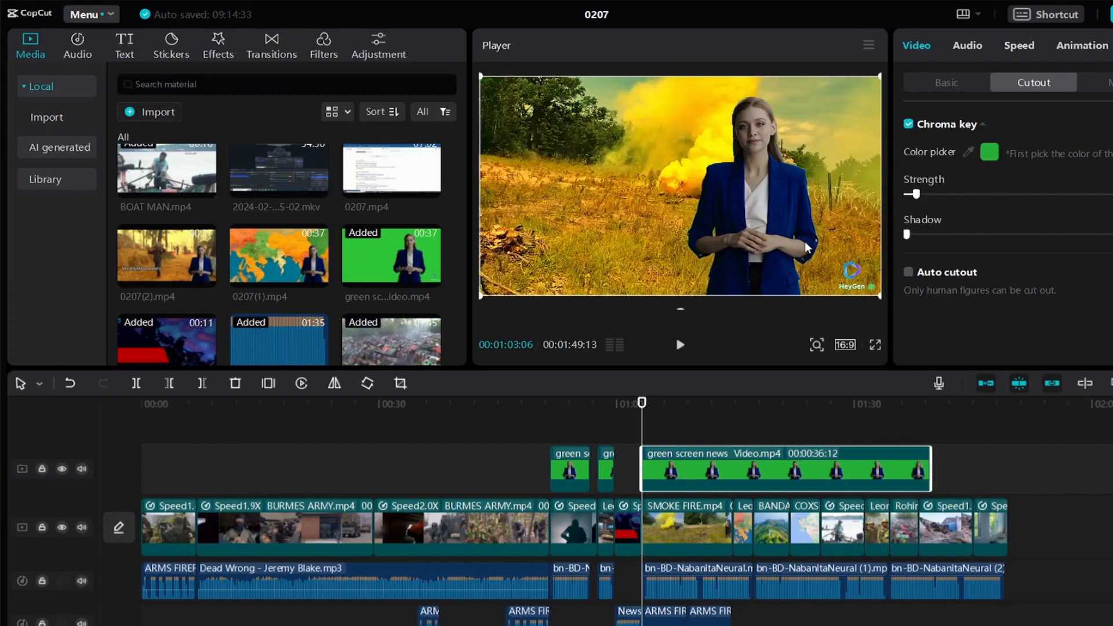
- Scale down the long presenter overlay slightly and place it in the lower-left corner of the frame, at about X -1766, Y -433
left_click(945, 84)
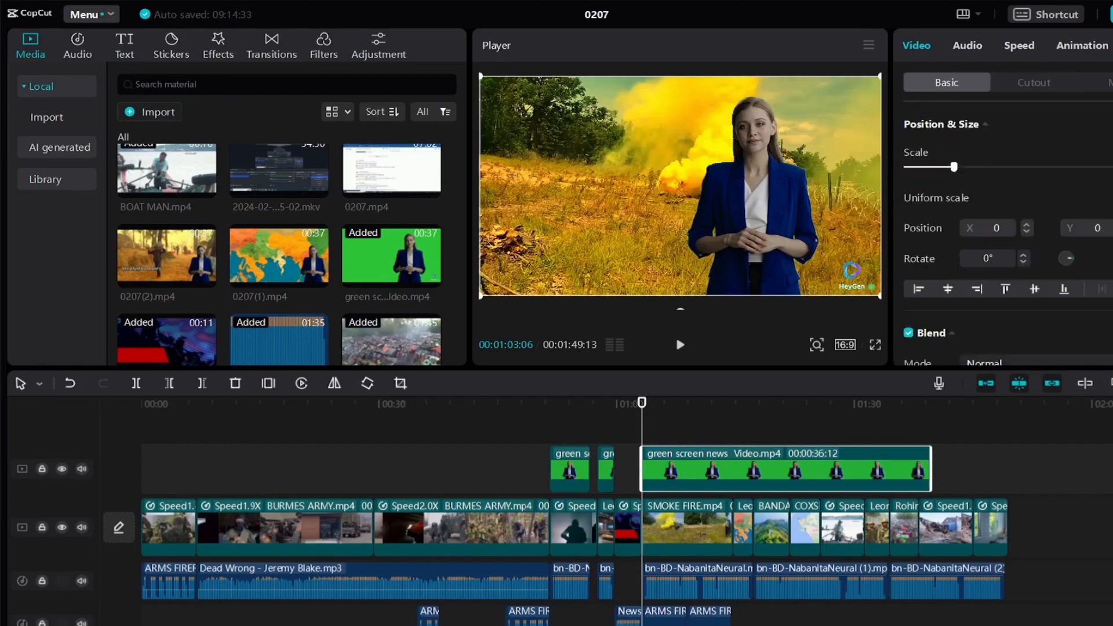
left_click_drag(879, 76, 853, 92)
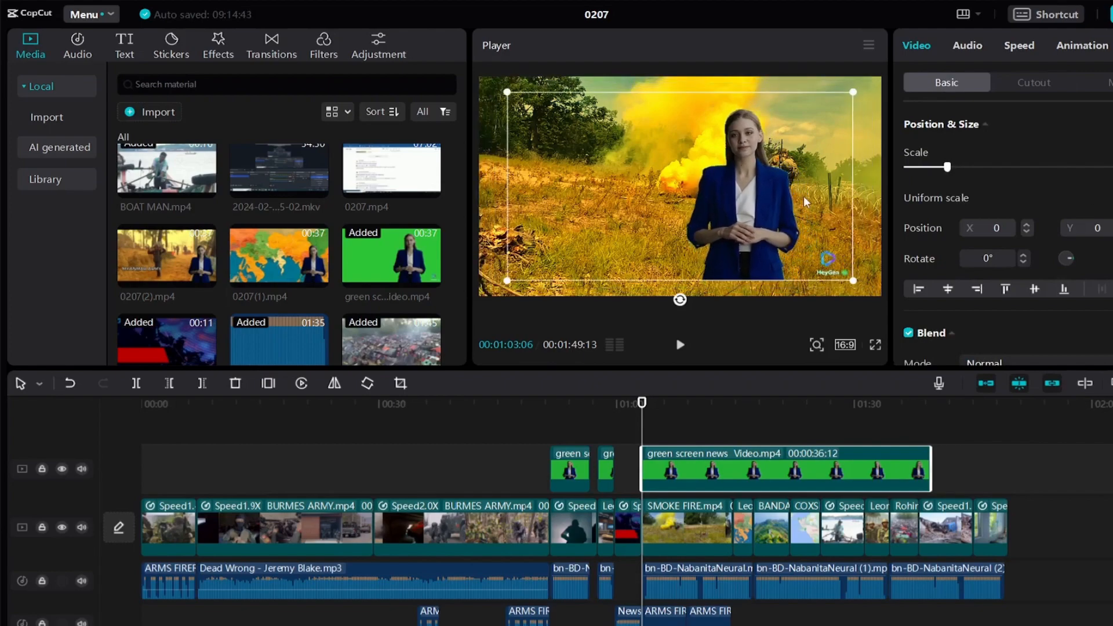
left_click_drag(806, 202, 607, 242)
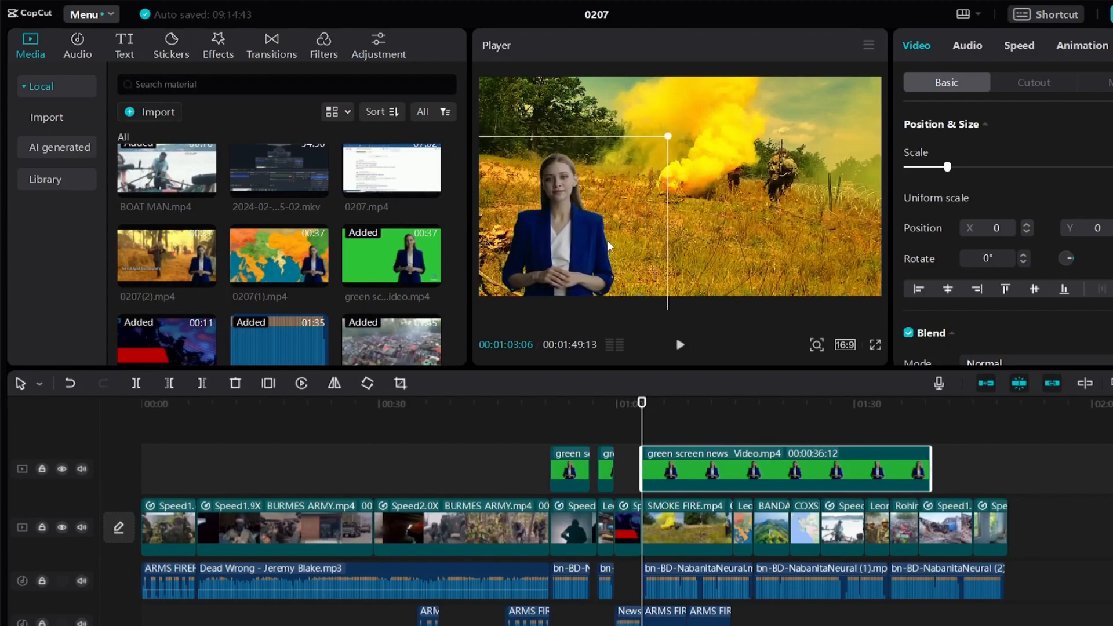
- Play through the section with the long presenter overlay, split that overlay at 00:01:34:15 and delete the remainder
left_click(680, 345)
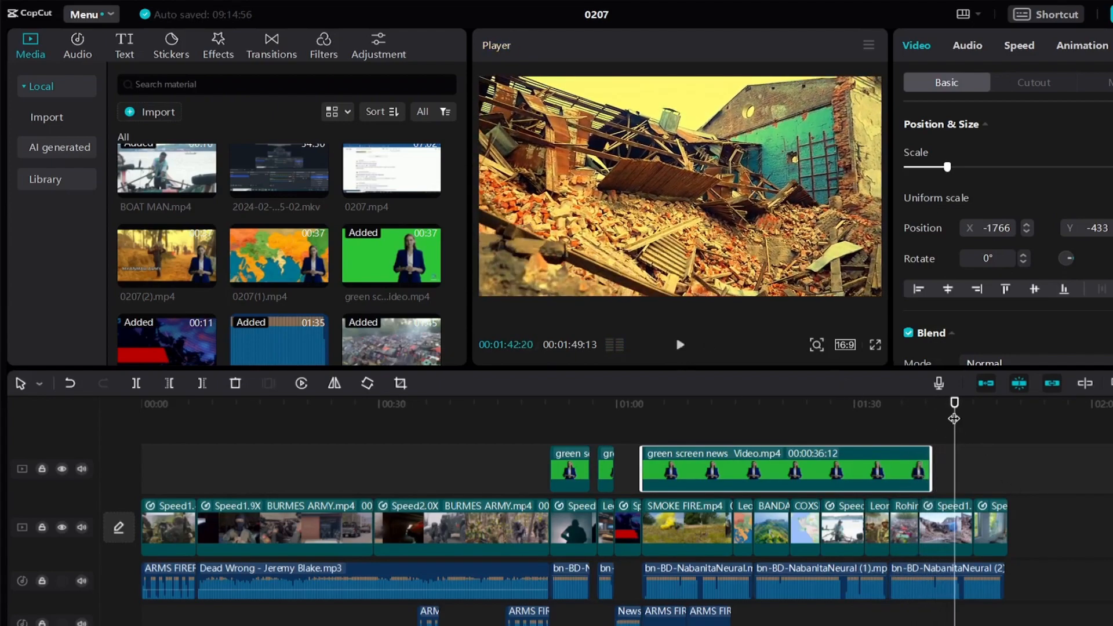
left_click_drag(954, 418, 890, 425)
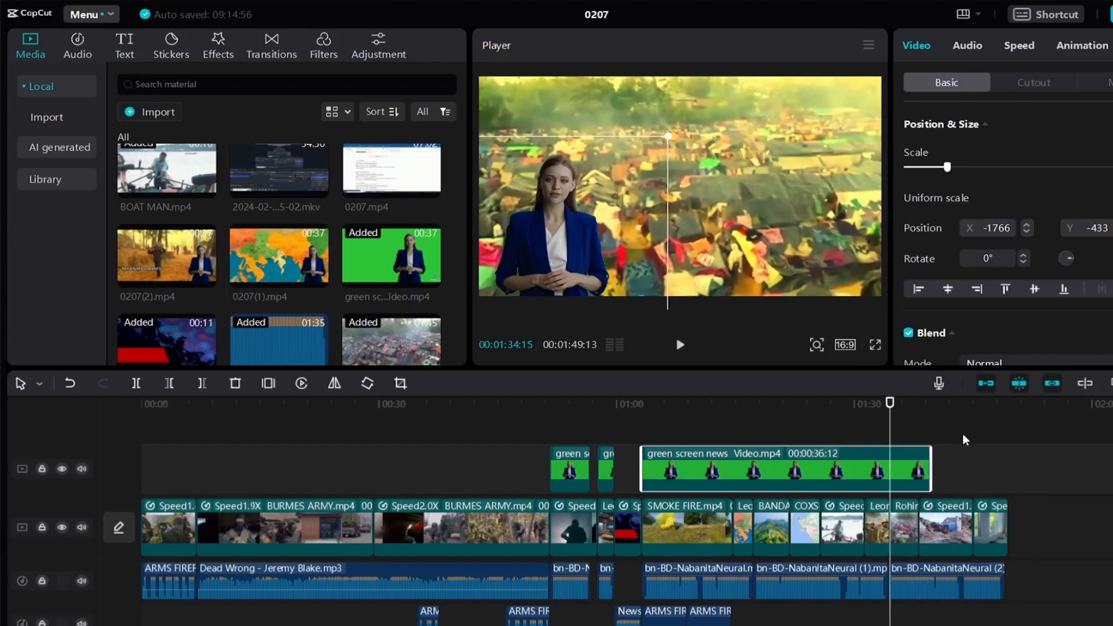
left_click(134, 384)
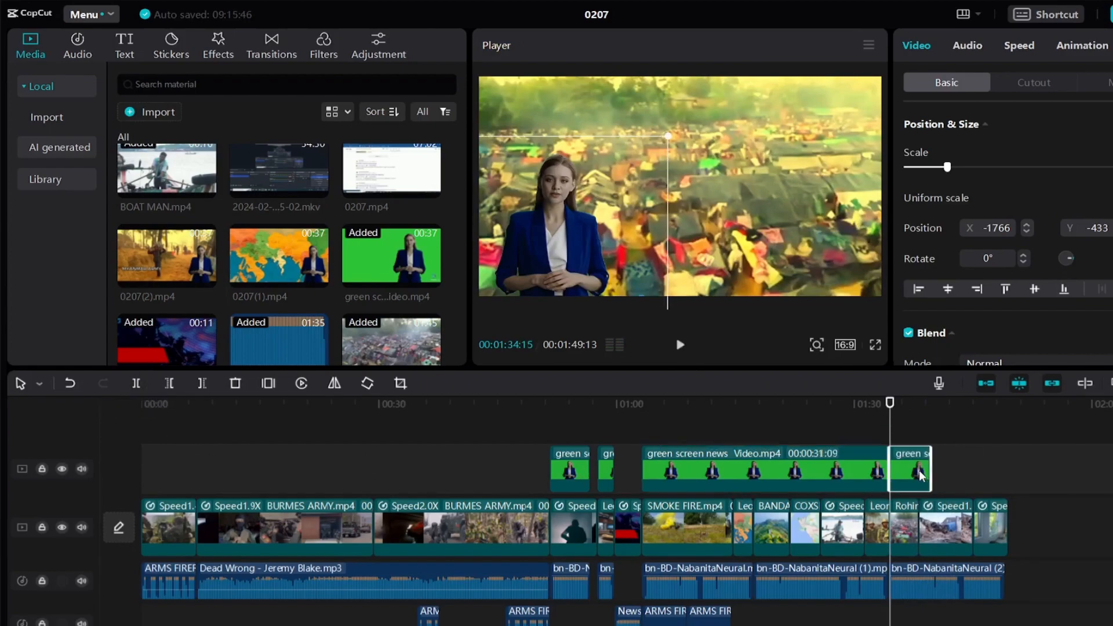
key("Delete")
- Split the long presenter overlay at 00:01:24:17, over the Cox's Bazar map
left_click_drag(890, 446, 859, 451)
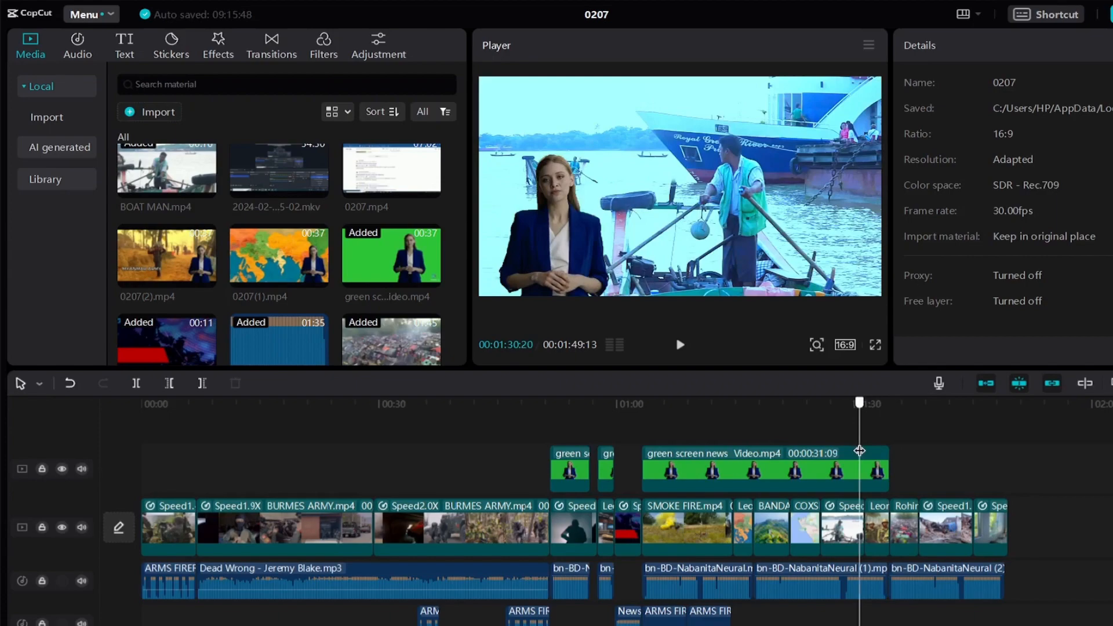
left_click_drag(859, 450, 814, 465)
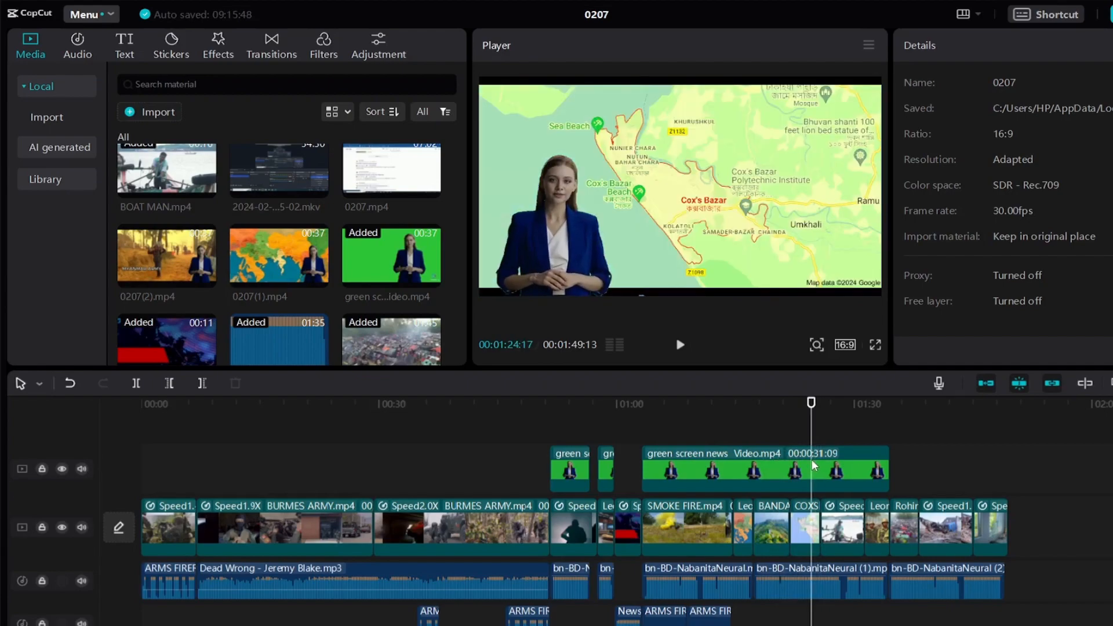
left_click(794, 474)
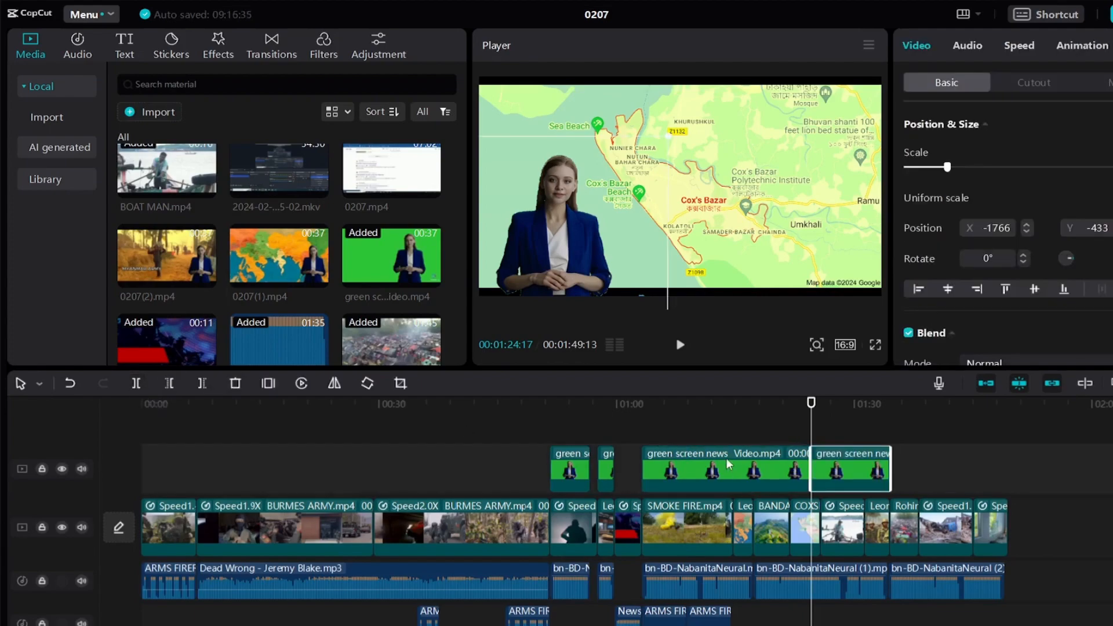
- Move the presenter overlay segment before the Cox's Bazar map split to the lower-right corner of the frame, at about X 560, Y -394
left_click_drag(809, 424, 764, 434)
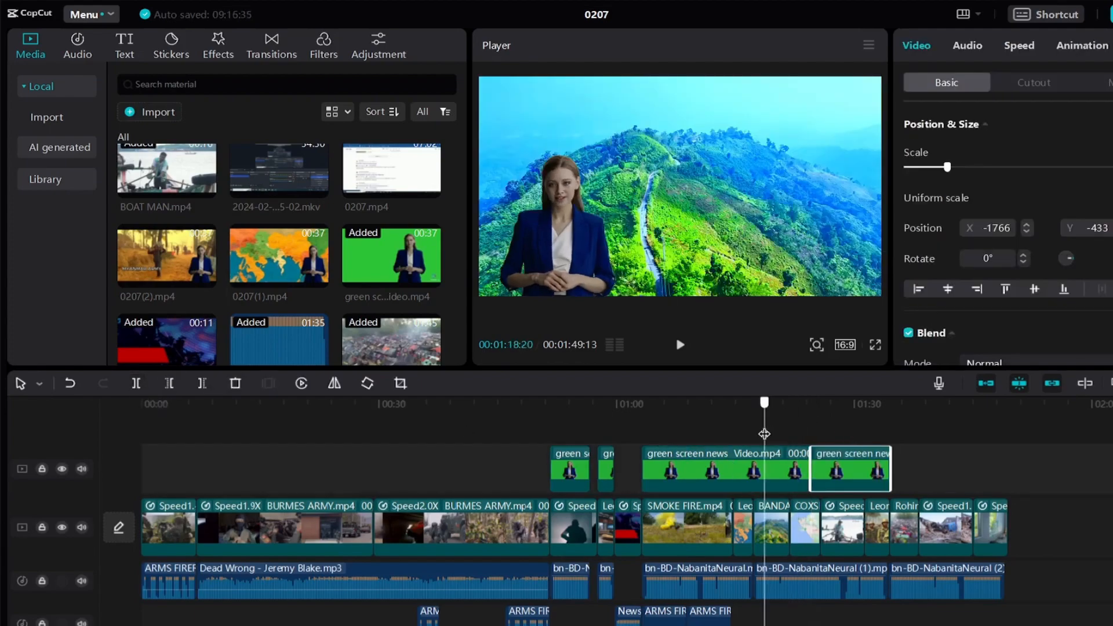
left_click_drag(624, 254, 854, 252)
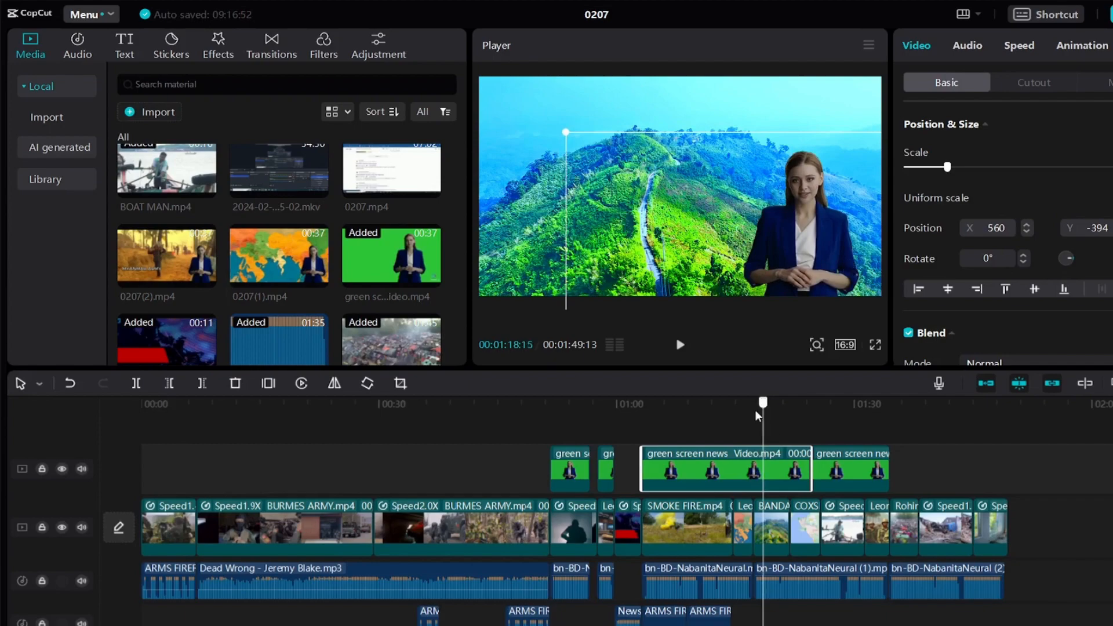
left_click_drag(756, 415, 645, 423)
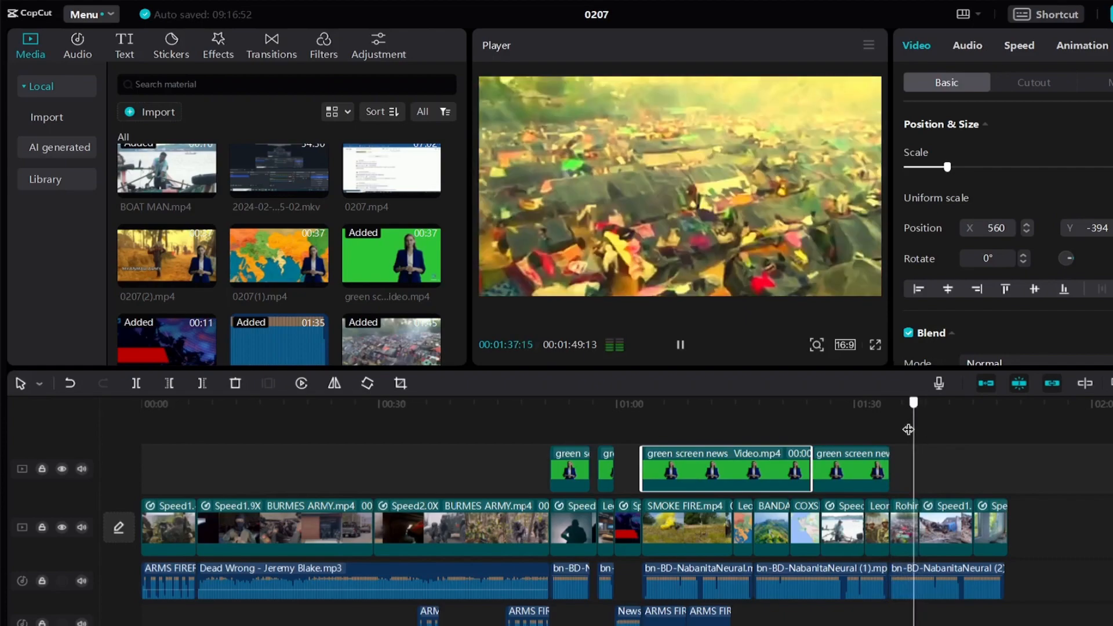
- Copy the last presenter overlay segment, paste it at 00:01:34:09 and place the copy on the same overlay track directly after the original
left_click(858, 473)
right_click(850, 471)
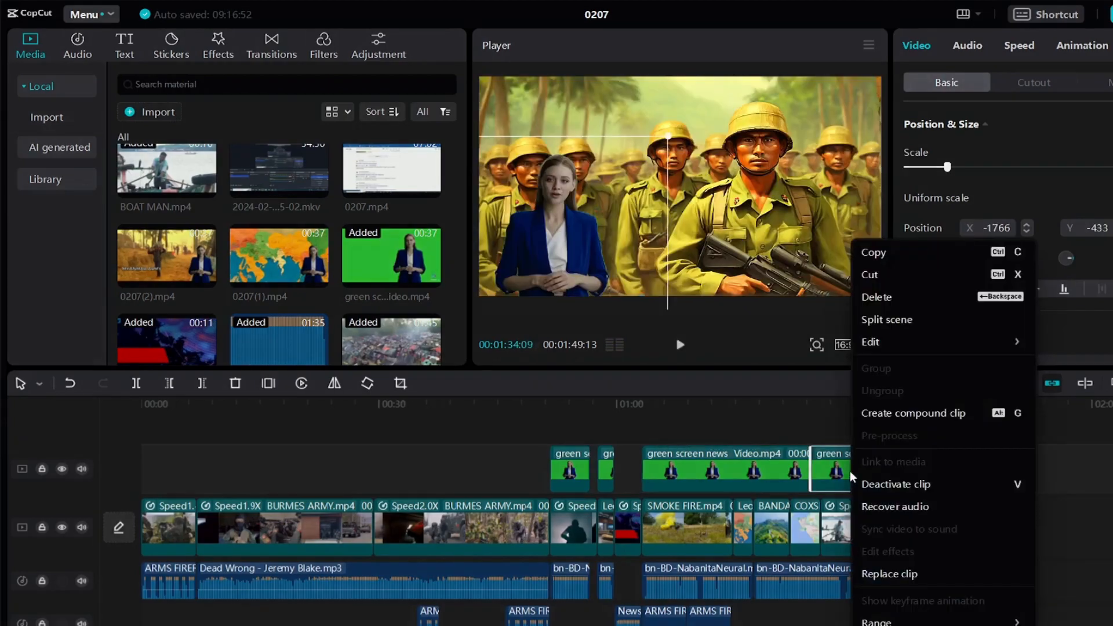
left_click(874, 251)
right_click(908, 474)
left_click(923, 484)
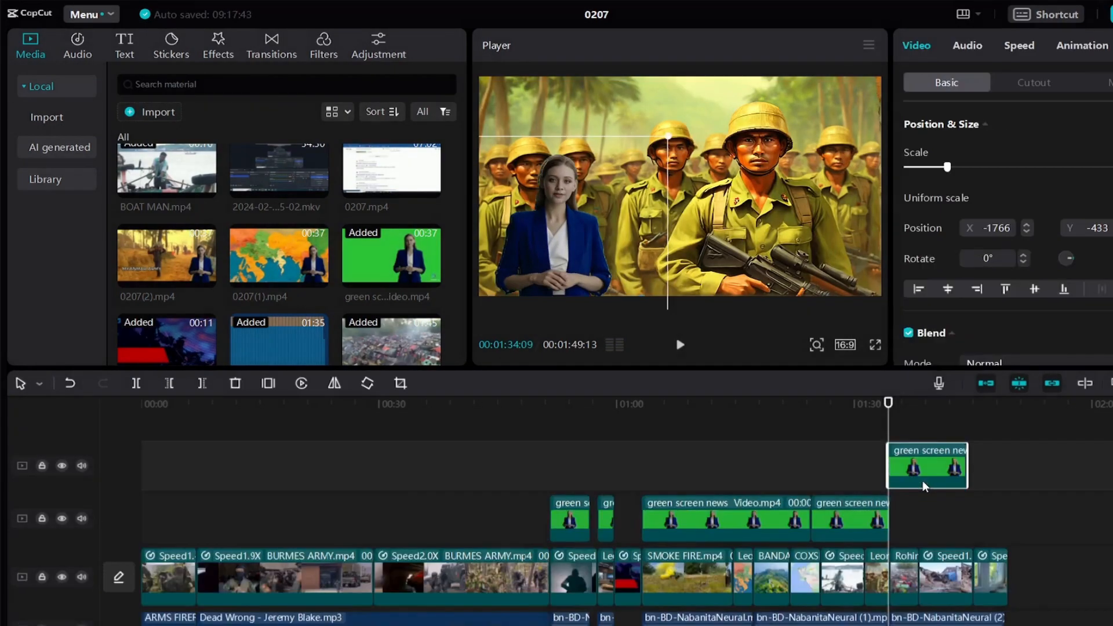
left_click_drag(936, 538, 930, 525)
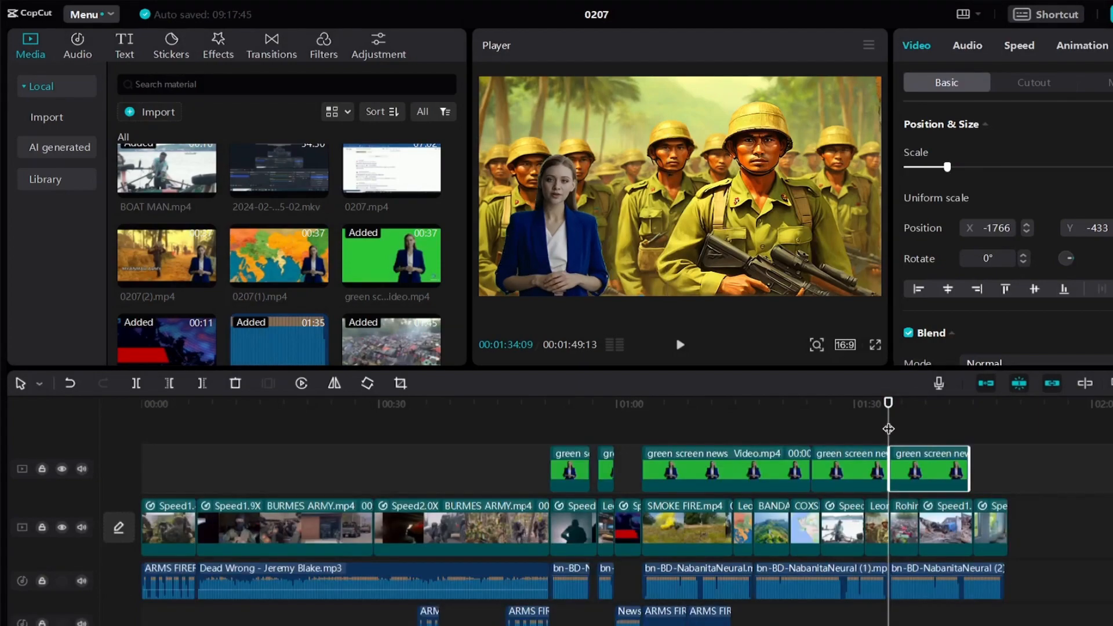
- Paste another copy of the presenter segment on the overlay track at 00:01:44:13, directly after the previous copy
left_click(929, 429)
left_click_drag(929, 429, 968, 433)
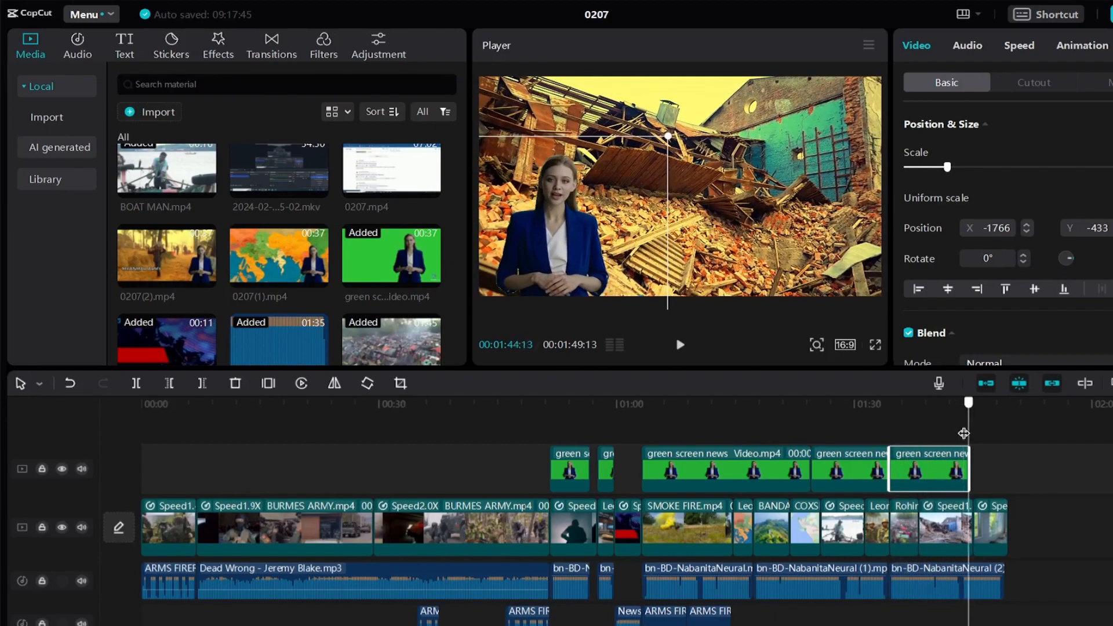
right_click(951, 461)
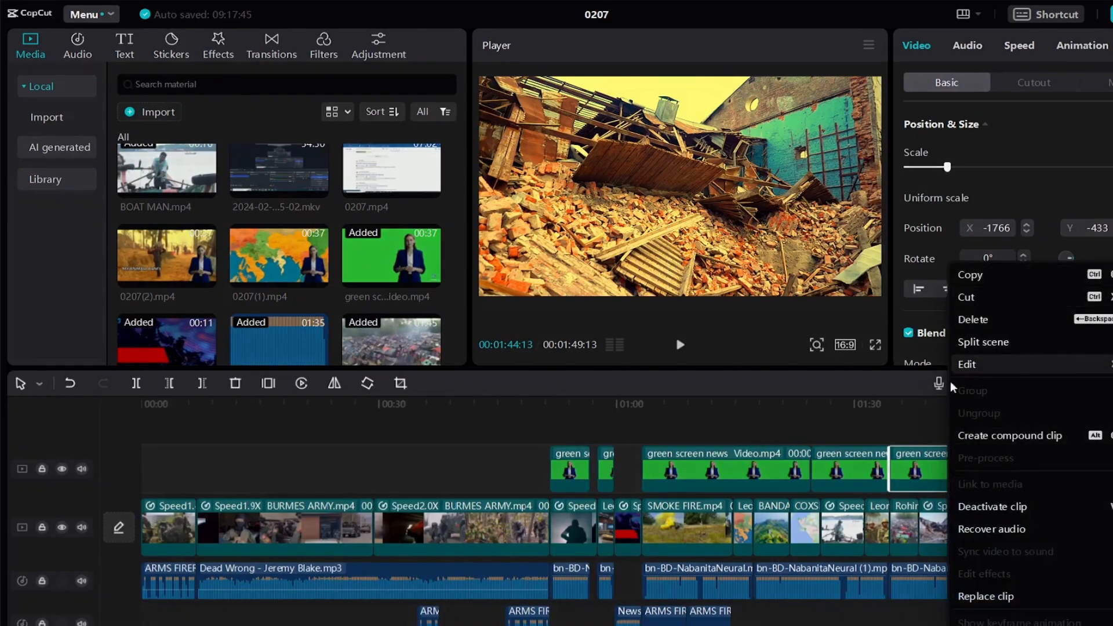
right_click(990, 458)
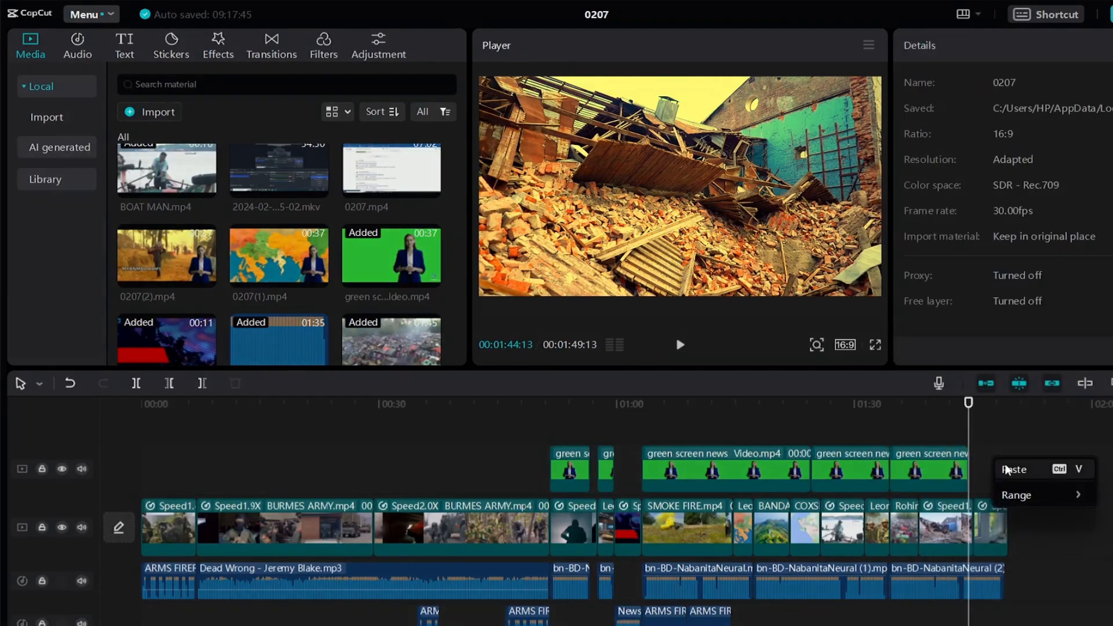
left_click(1013, 470)
- Split the last presenter copy at 00:01:49:00, near the end of the footage, and delete the remainder
left_click_drag(968, 428, 1008, 427)
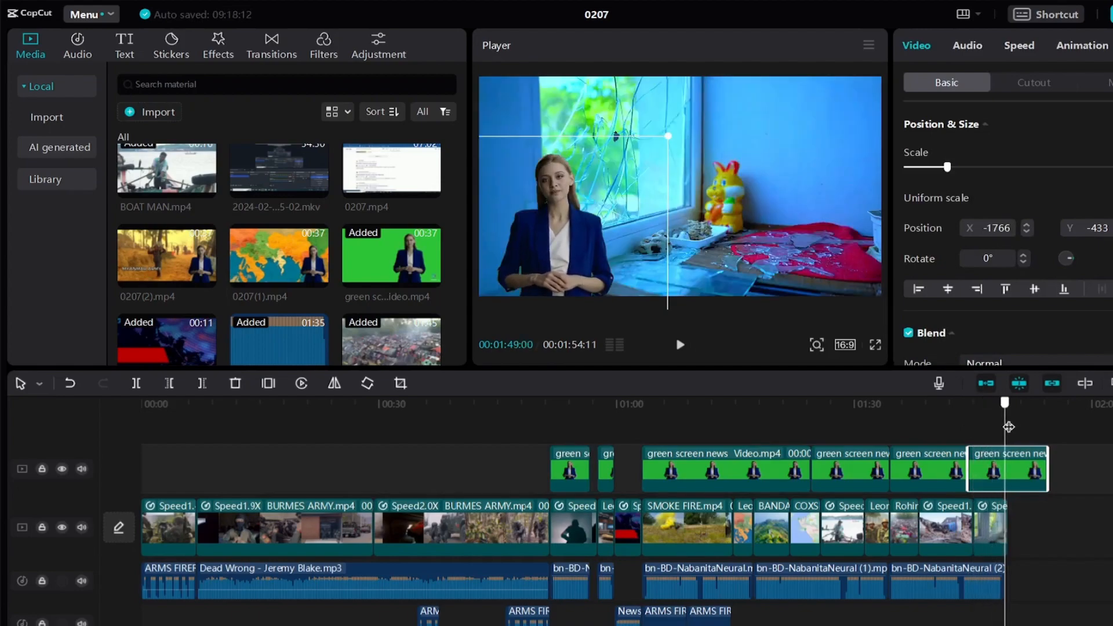
left_click(145, 383)
left_click(1022, 490)
key("Delete")
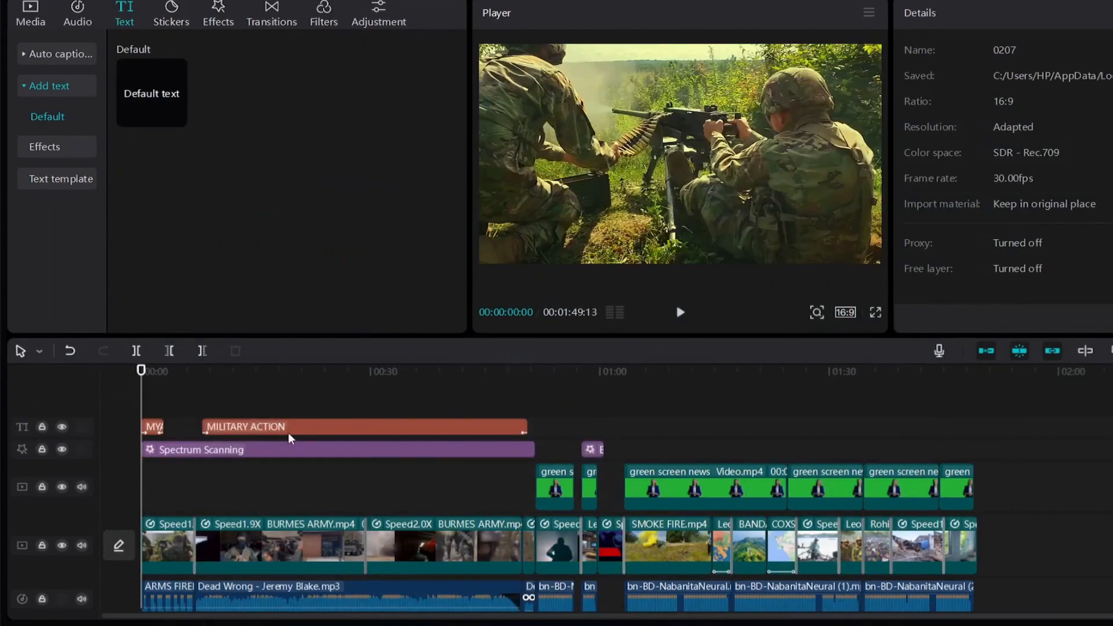
- Skim through the finished timeline and export the video with audio as 0207(3) in 1080P, H.264, mp4 at 30fps
scroll(290, 439, "down", 1)
left_click_drag(139, 382, 974, 449)
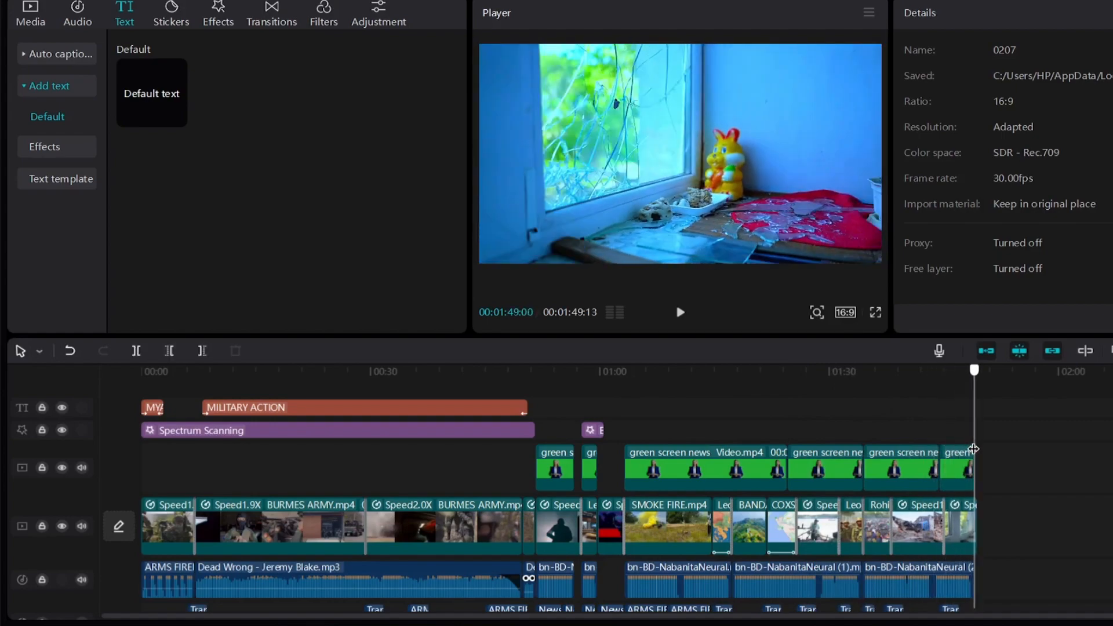
left_click_drag(974, 371, 702, 391)
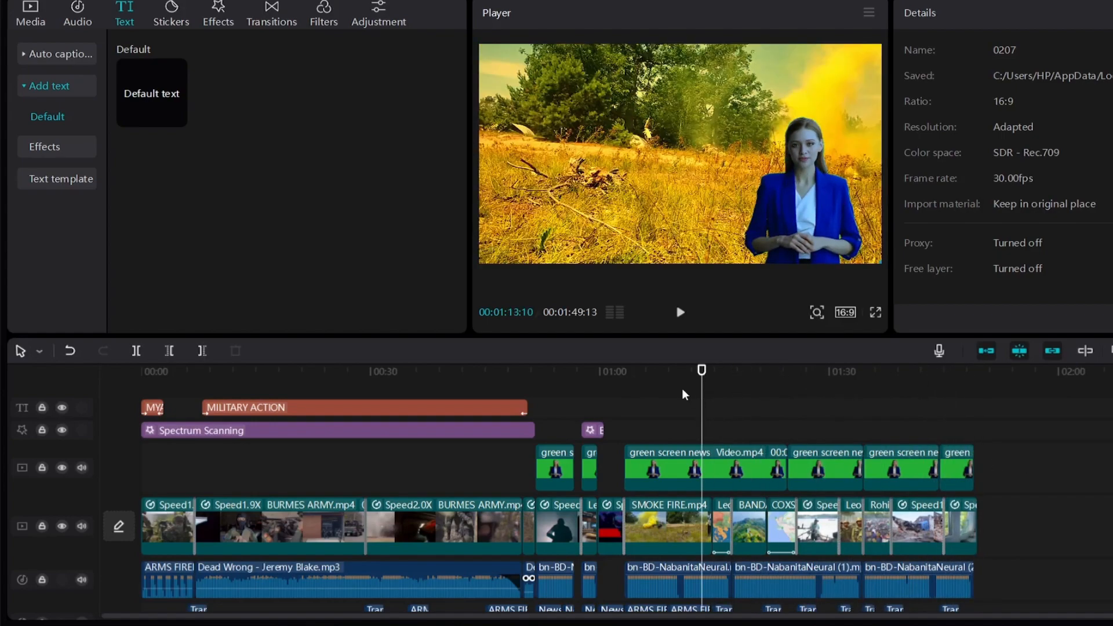
key("ctrl+e")
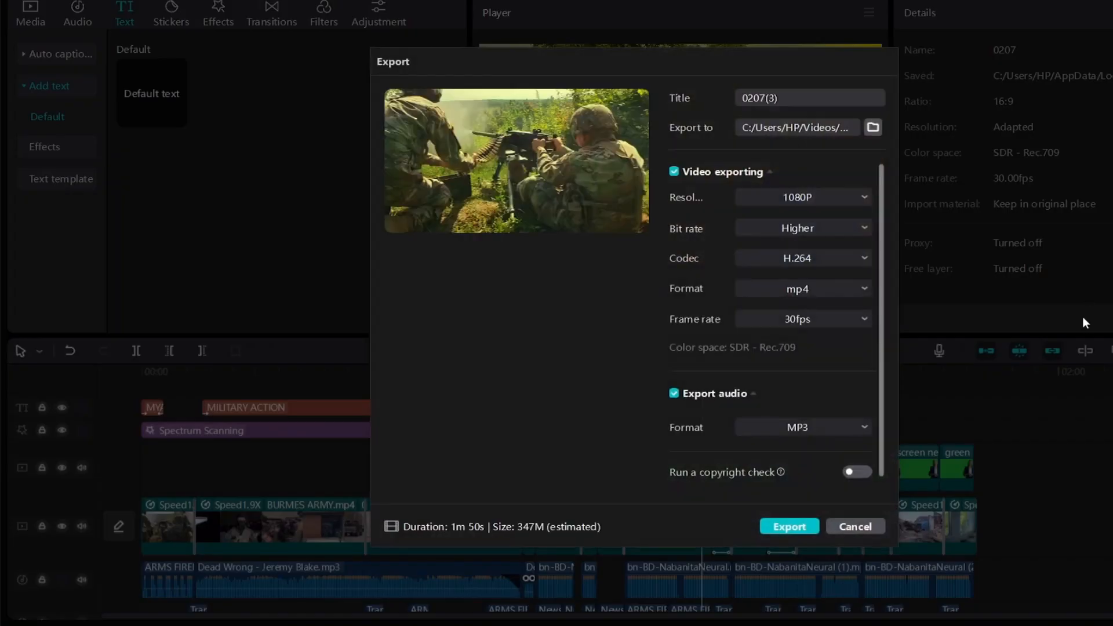
left_click(789, 526)
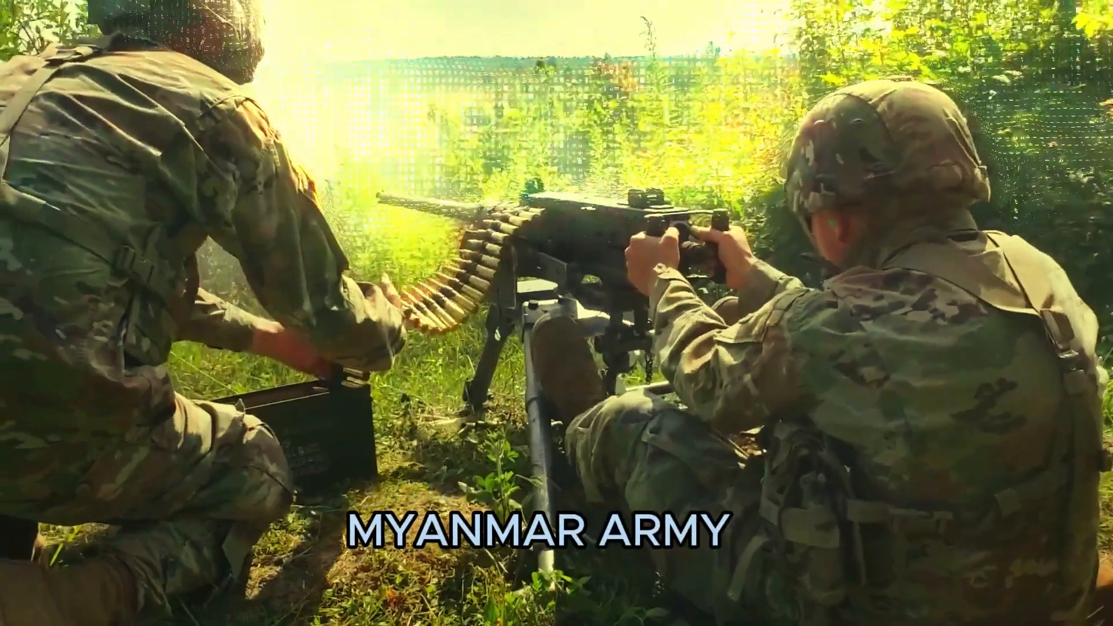